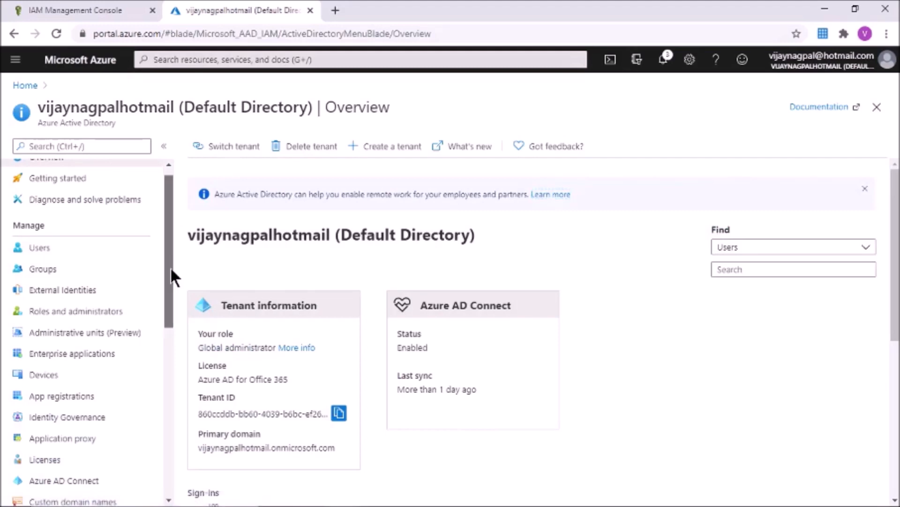
# Step: Search the app gallery for 'aws' and add Amazon Web Services (AWS) named 'AWS - SharedAccount'
pyautogui.click(88, 280)
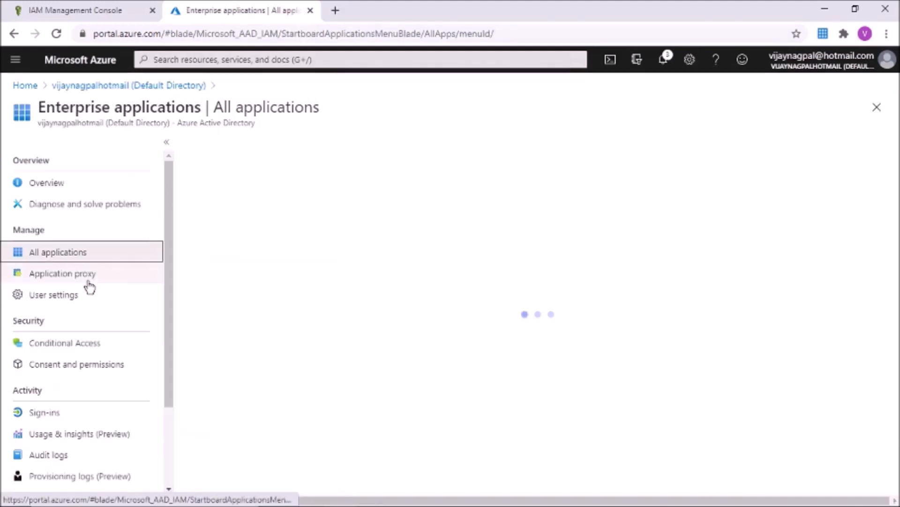
pyautogui.click(235, 151)
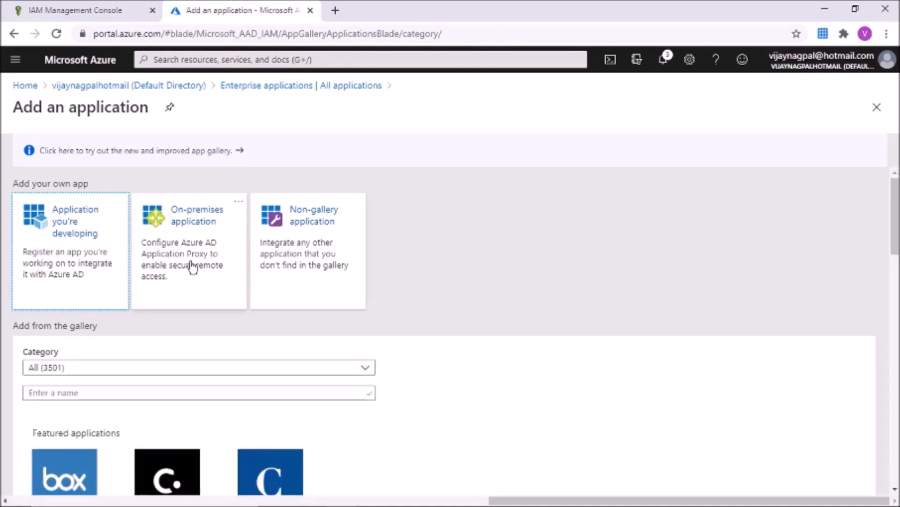
pyautogui.click(87, 394)
pyautogui.write('a')
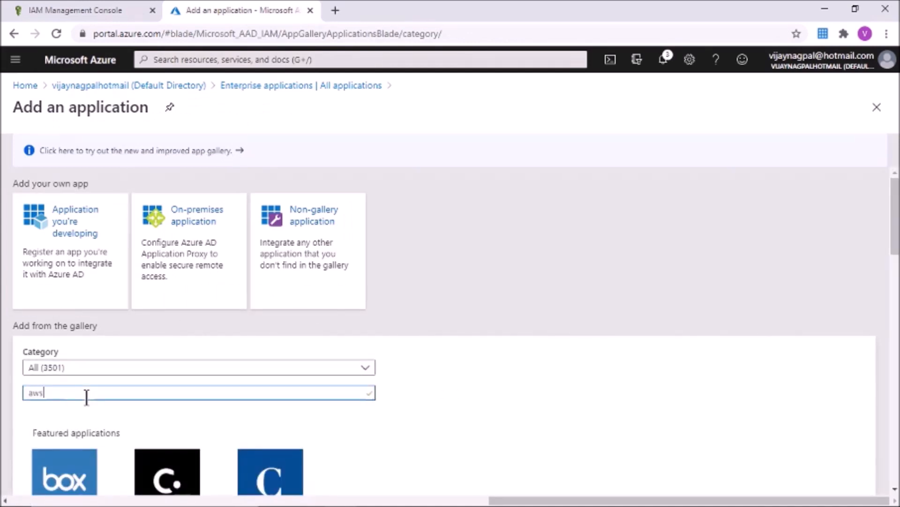
pyautogui.write('ws')
pyautogui.click(104, 477)
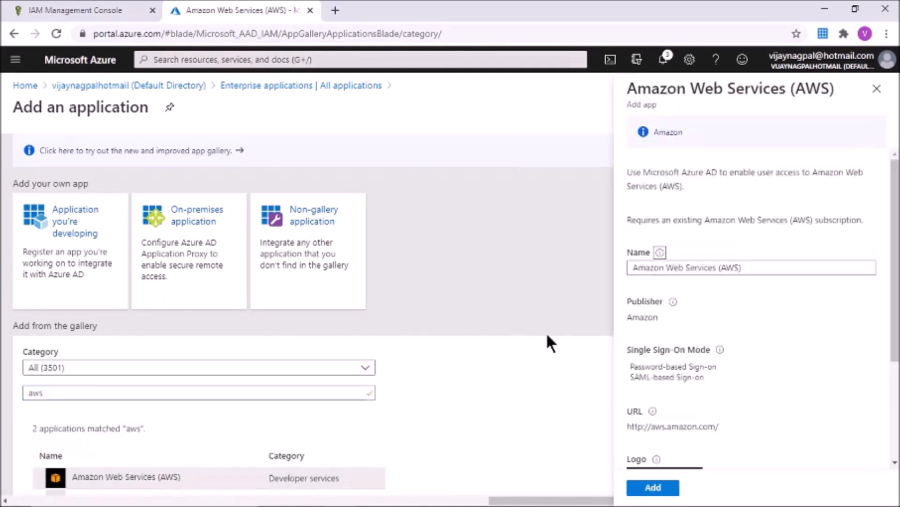
pyautogui.moveTo(752, 269); pyautogui.dragTo(536, 263)
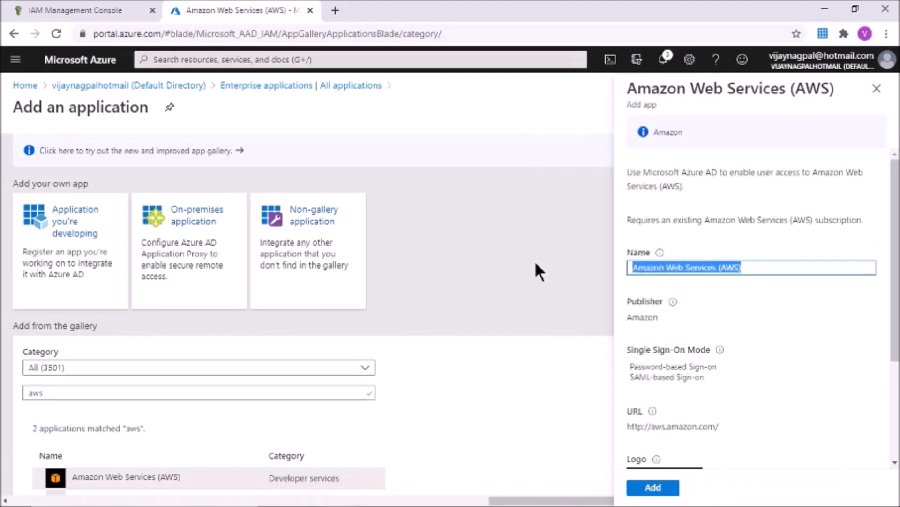
pyautogui.write('AWS - SharedAccount')
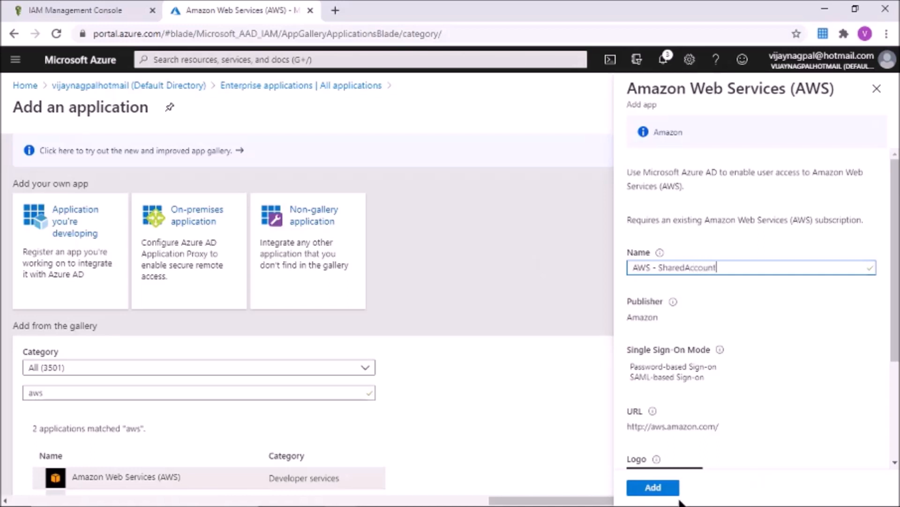
pyautogui.click(660, 491)
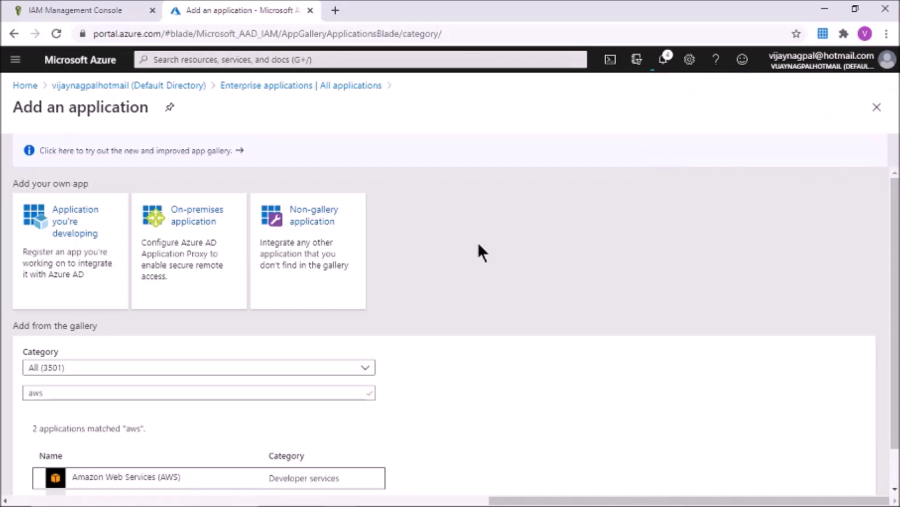
# Step: Confirm the add succeeded in notifications, then refresh the enterprise applications list to show AWS - SharedAccount
pyautogui.click(667, 68)
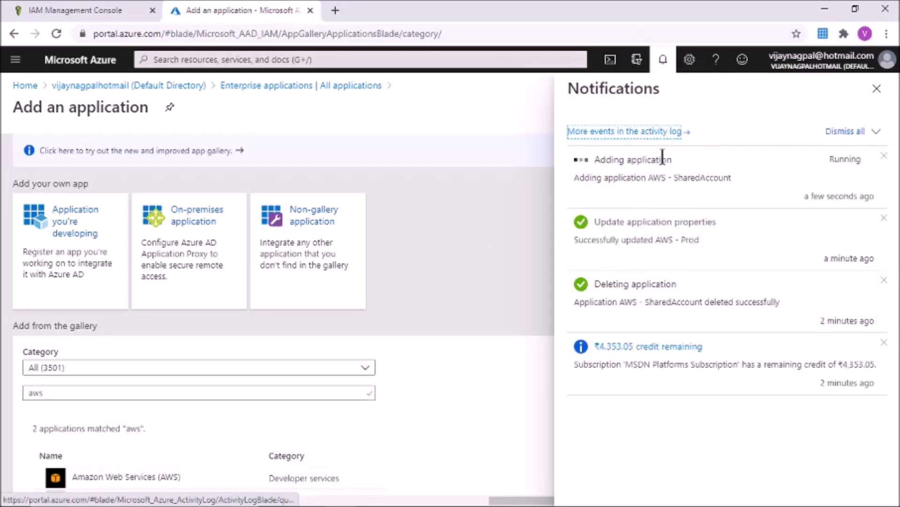
pyautogui.click(877, 89)
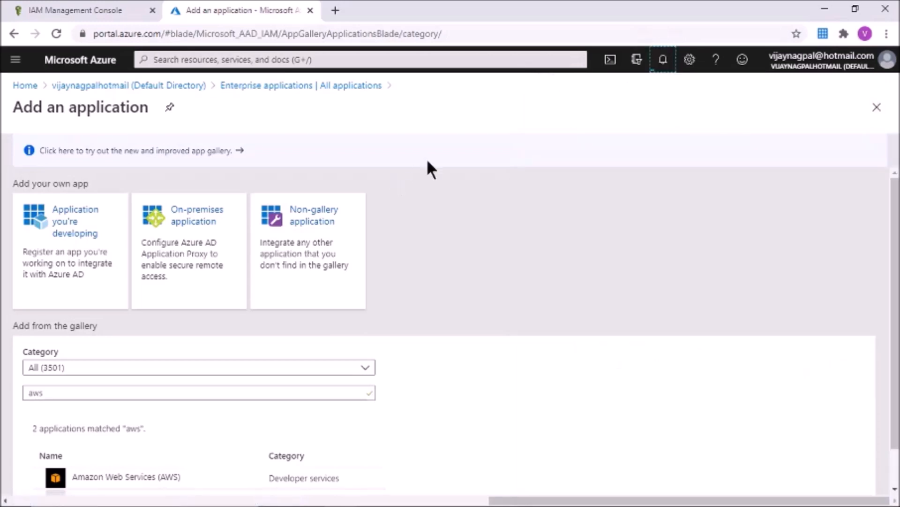
pyautogui.click(253, 88)
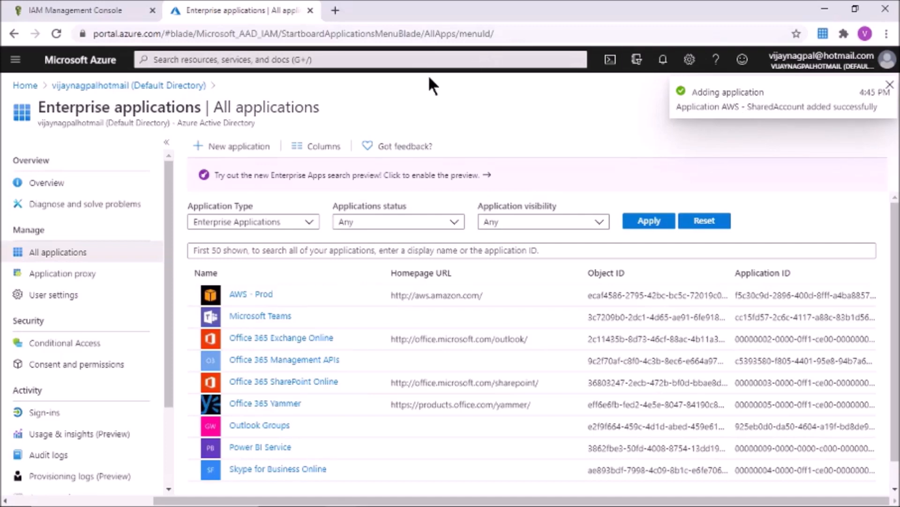
pyautogui.click(332, 37)
pyautogui.press('Return')
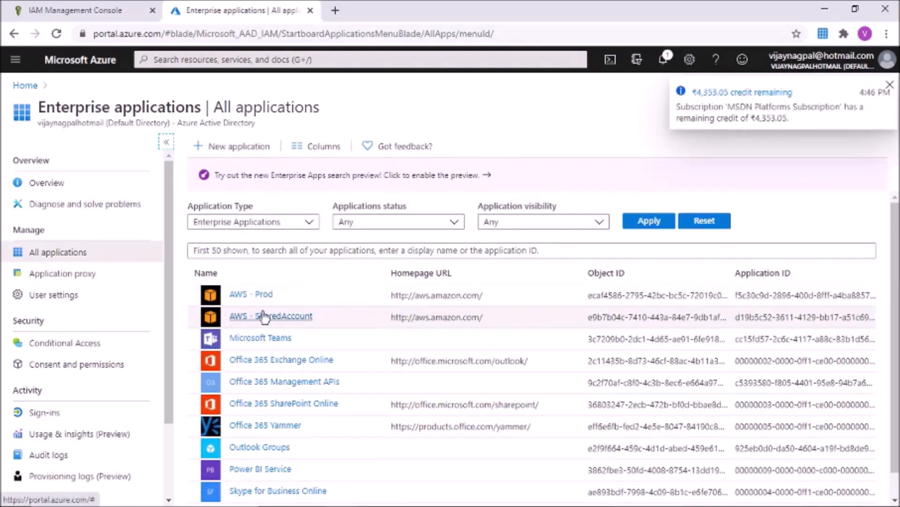
# Step: Switch AWS - SharedAccount's single sign-on method to SAML without saving the defaults
pyautogui.click(240, 319)
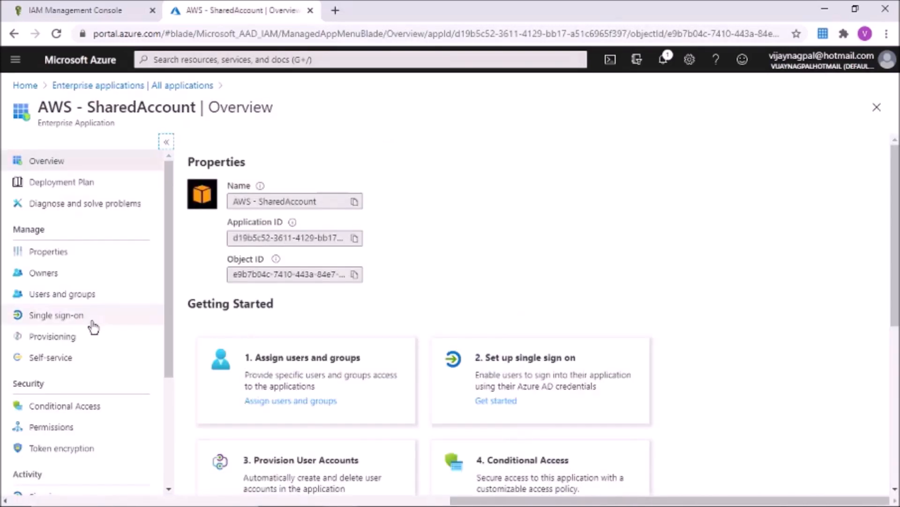
pyautogui.click(68, 318)
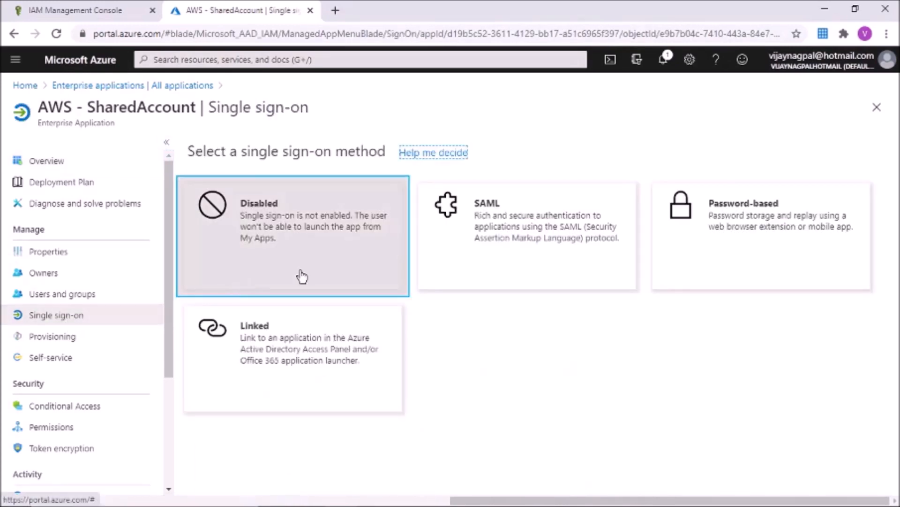
pyautogui.click(522, 258)
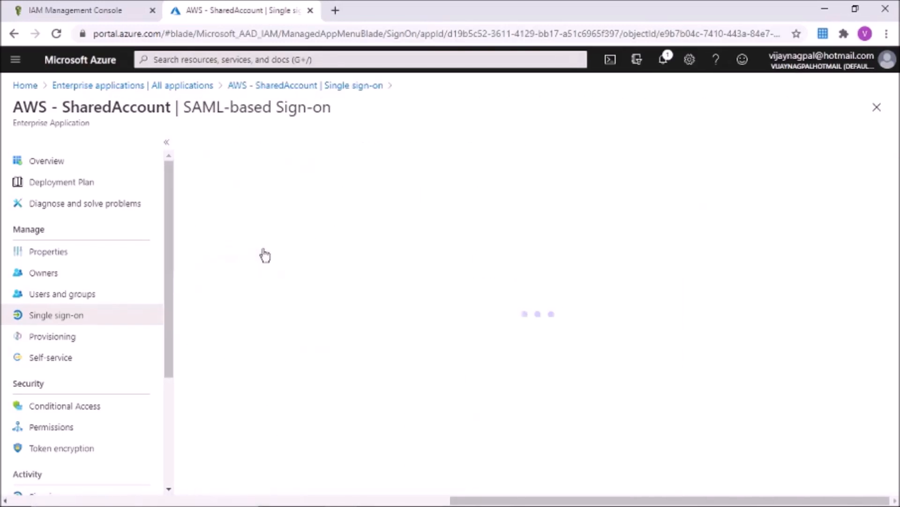
pyautogui.click(284, 252)
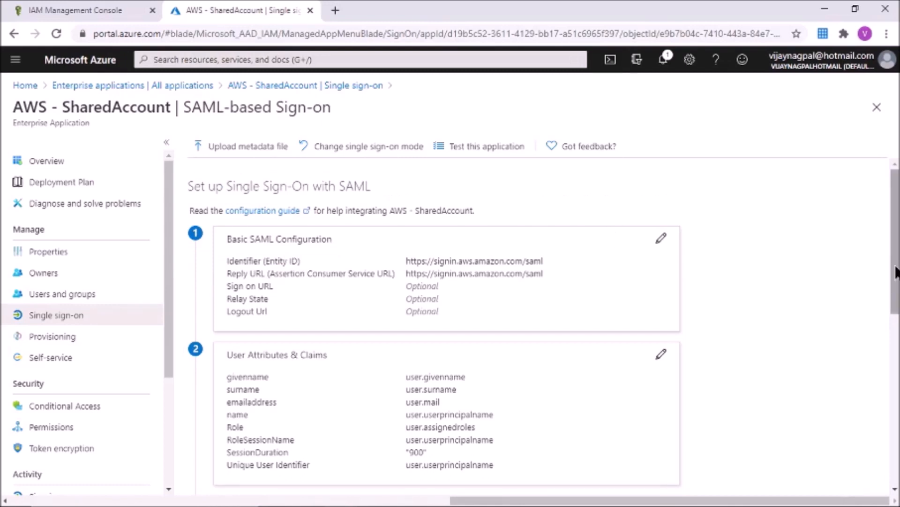
pyautogui.moveTo(897, 282); pyautogui.dragTo(896, 300)
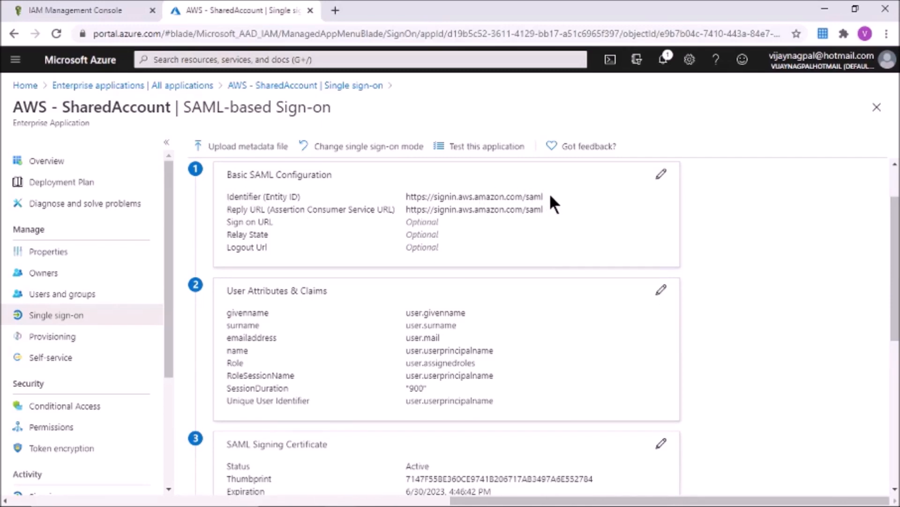
pyautogui.moveTo(544, 196); pyautogui.dragTo(416, 197)
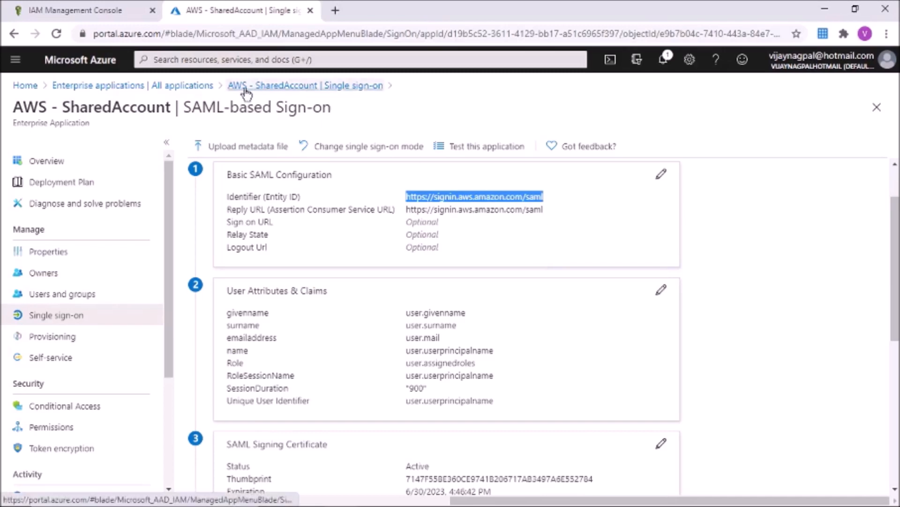
pyautogui.click(195, 88)
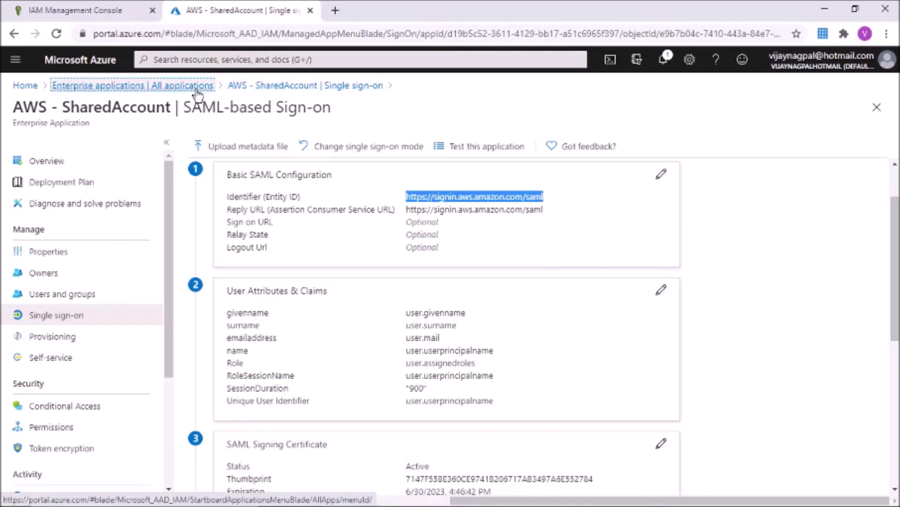
# Step: Inspect AWS - Prod's SAML sign-on setup, then reopen AWS - SharedAccount's single sign-on settings
pyautogui.click(264, 293)
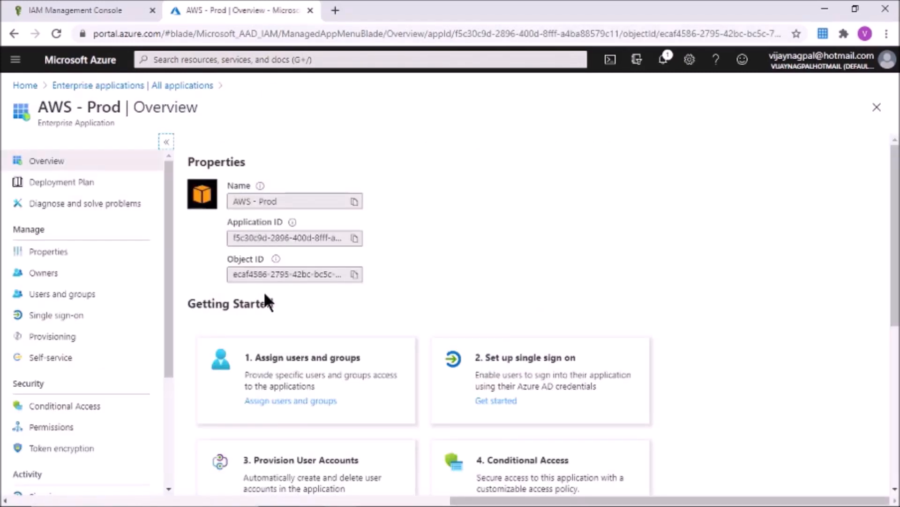
pyautogui.click(93, 316)
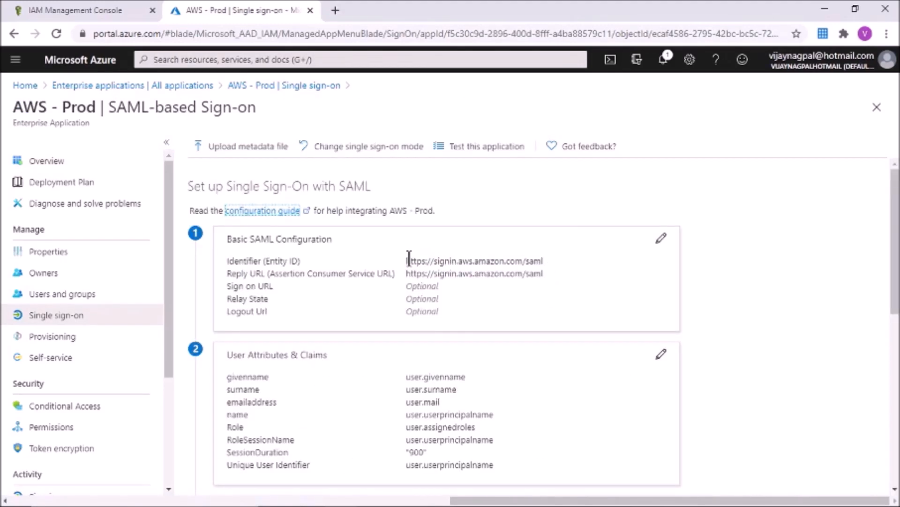
pyautogui.click(190, 89)
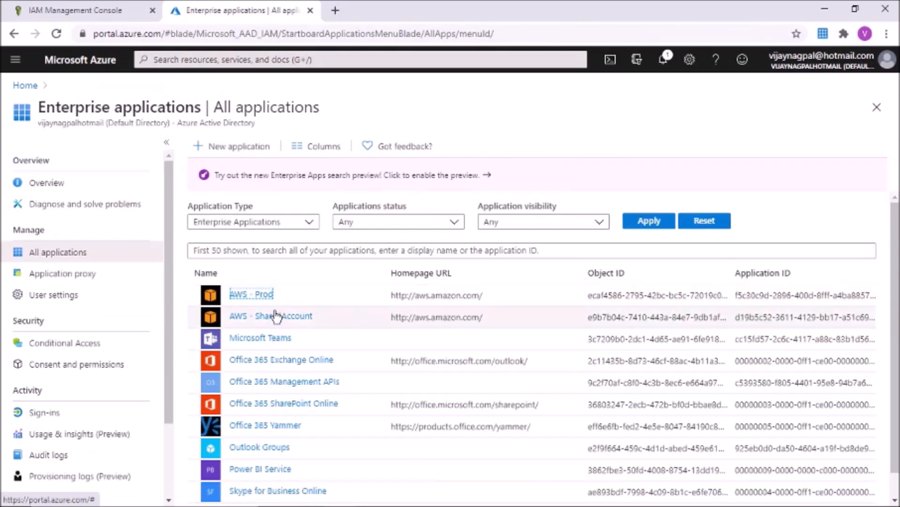
pyautogui.click(272, 316)
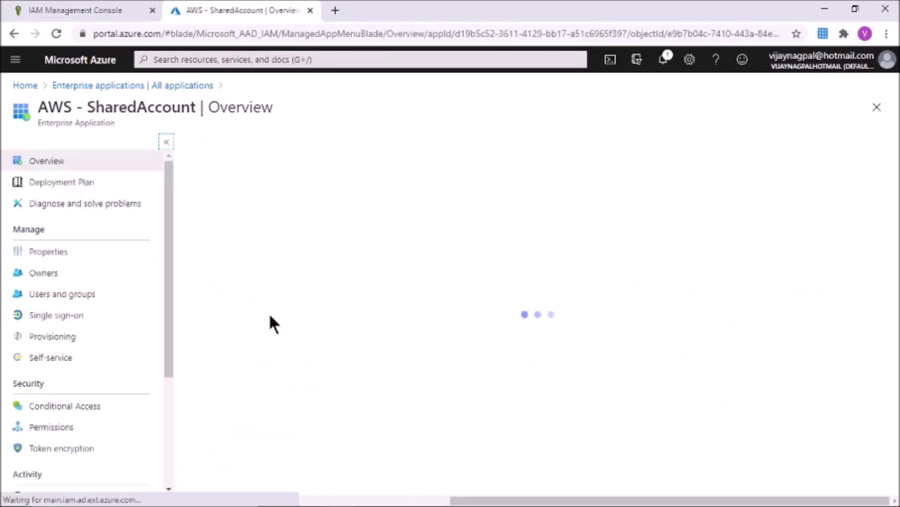
pyautogui.click(54, 315)
pyautogui.click(531, 197)
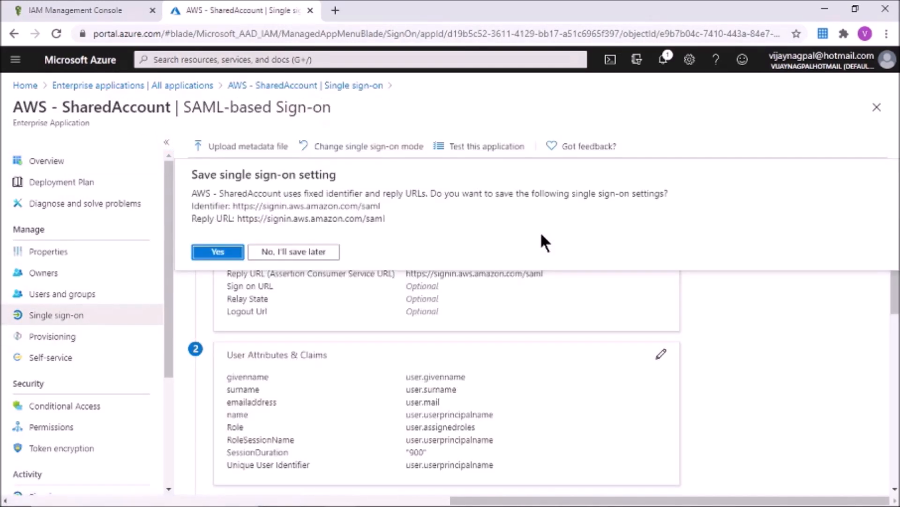
pyautogui.click(306, 251)
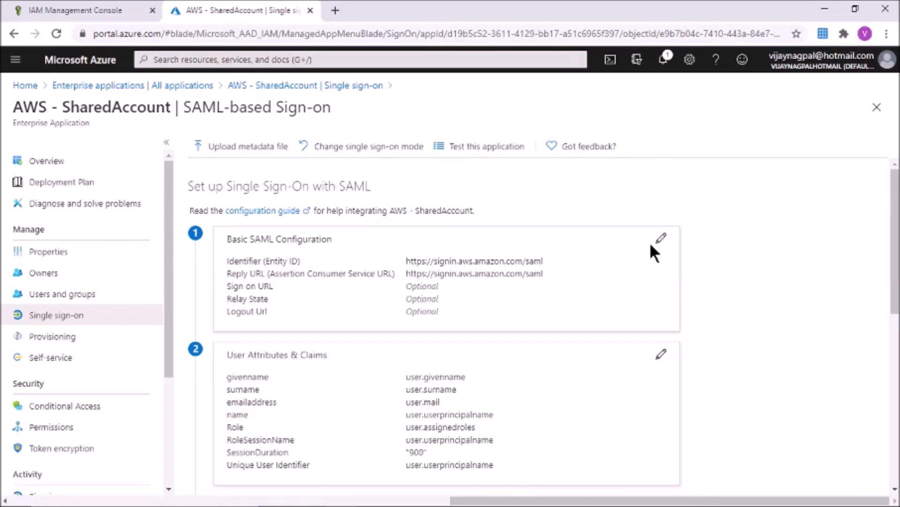
pyautogui.click(662, 239)
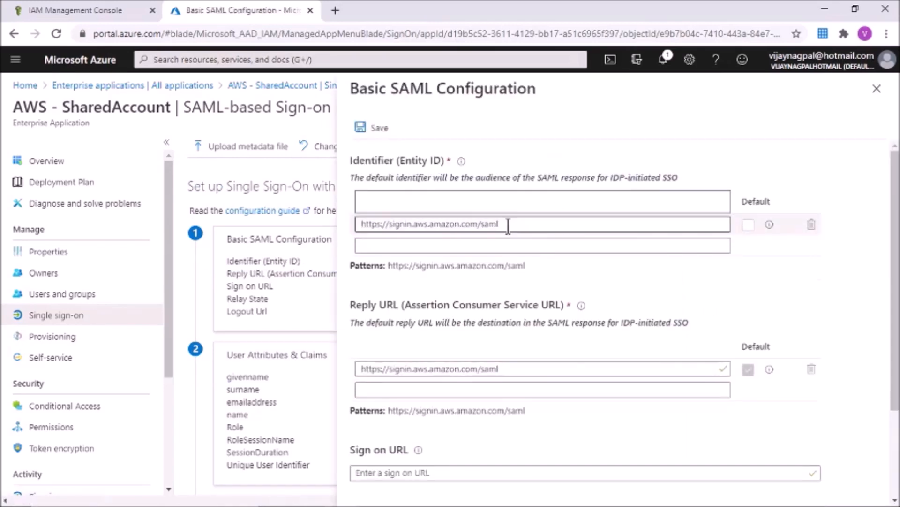
pyautogui.click(521, 225)
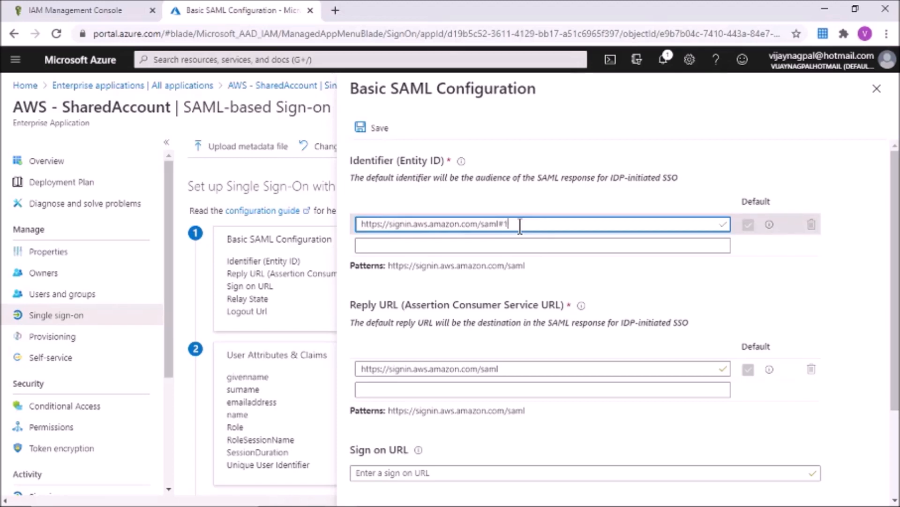
pyautogui.click(375, 135)
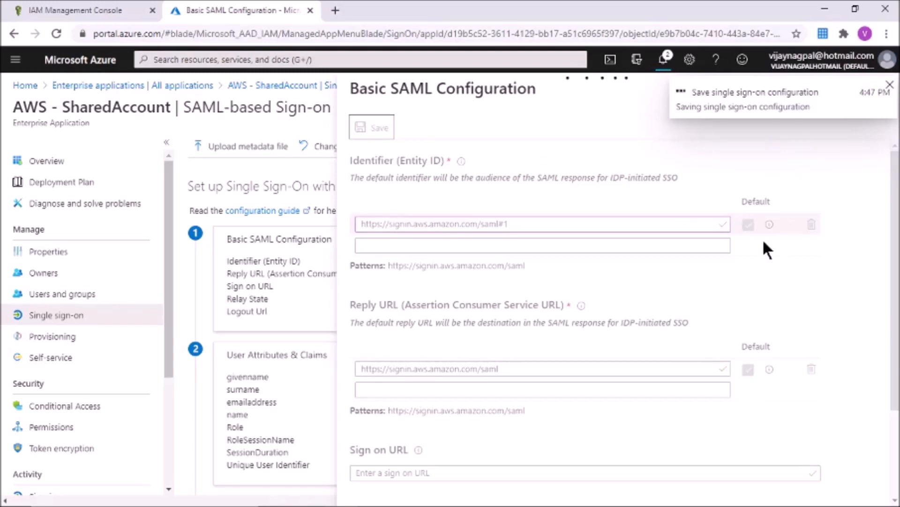
pyautogui.click(891, 86)
pyautogui.click(524, 222)
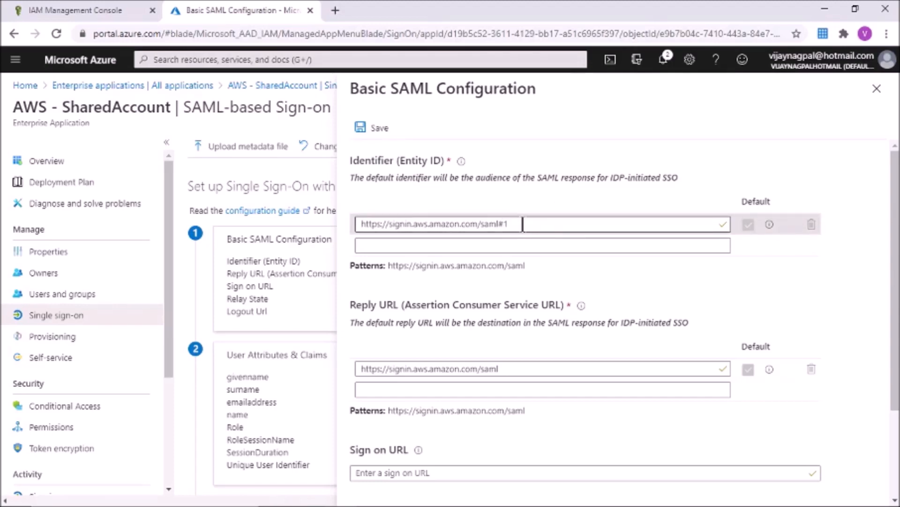
pyautogui.click(876, 89)
pyautogui.click(280, 239)
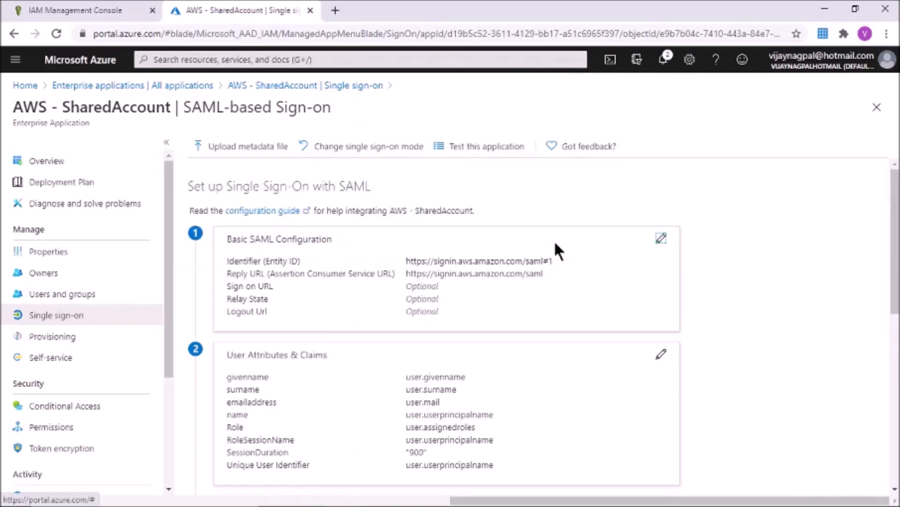
# Step: Download the Federation Metadata XML from SAML Signing Certificate and move to the IAM Management Console
pyautogui.moveTo(896, 249); pyautogui.dragTo(895, 359)
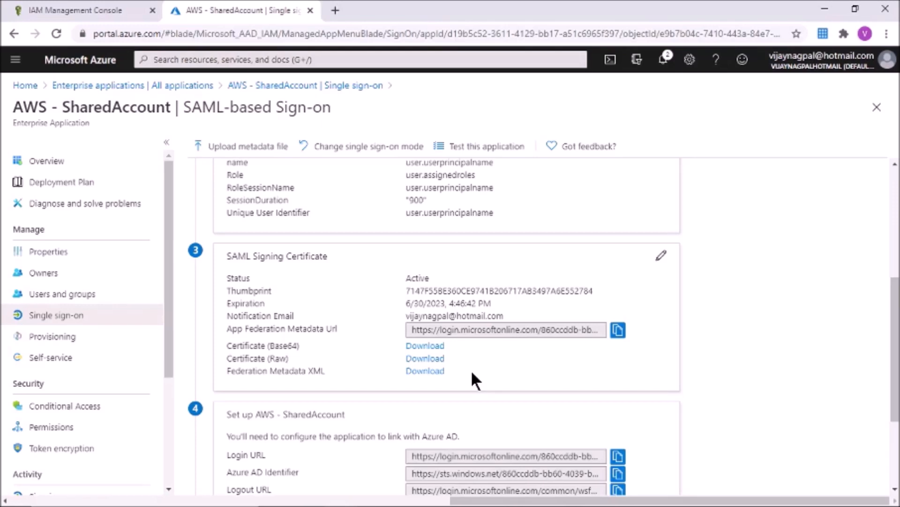
pyautogui.click(436, 373)
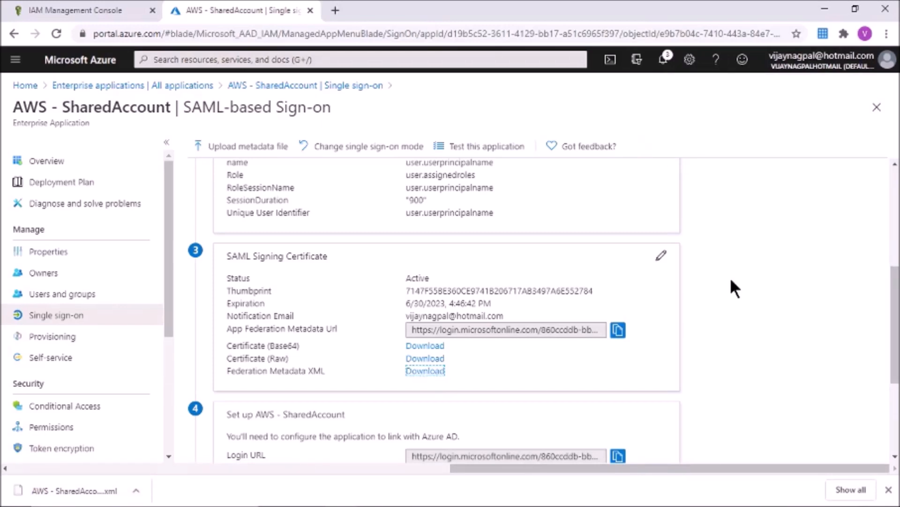
pyautogui.click(80, 9)
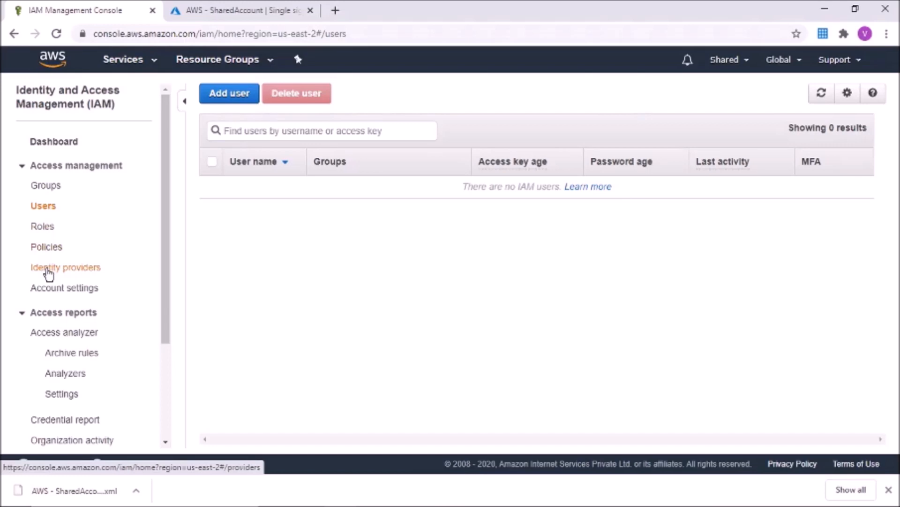
# Step: Start a new SAML identity provider in IAM named AzureAD
pyautogui.click(48, 273)
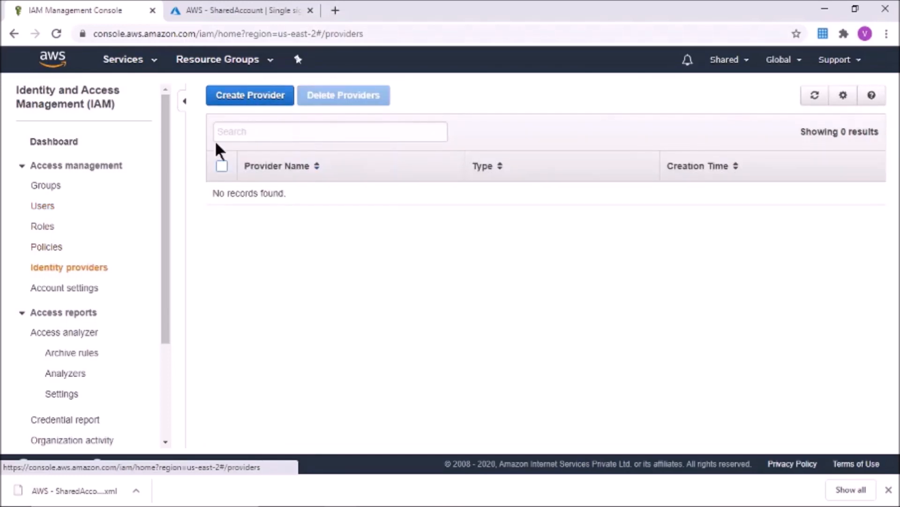
pyautogui.click(248, 104)
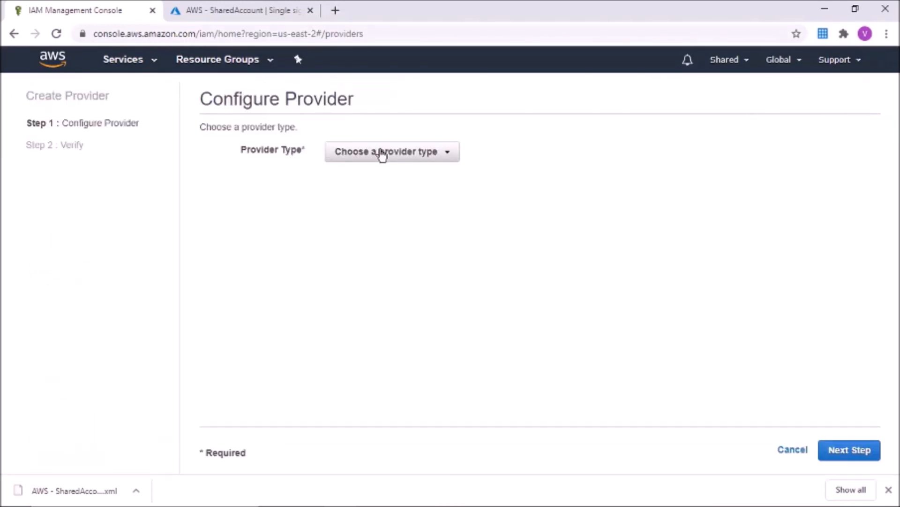
pyautogui.click(379, 156)
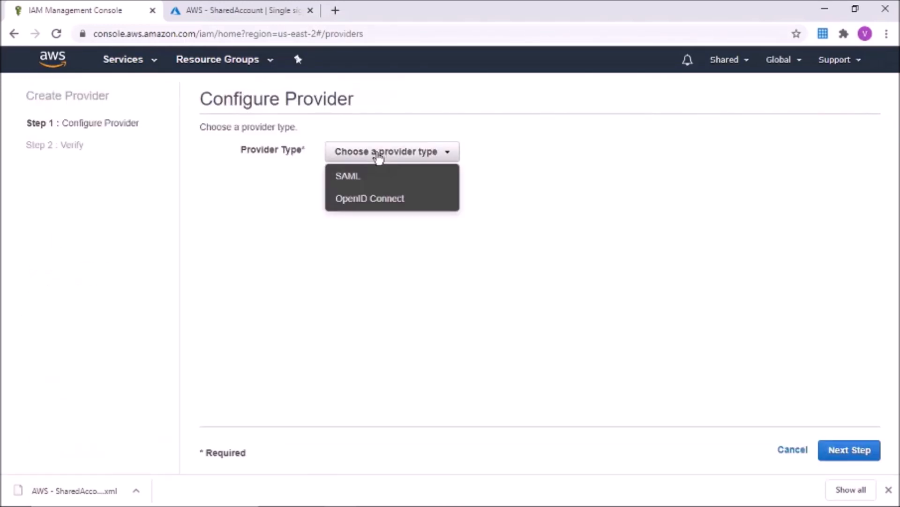
pyautogui.click(373, 181)
pyautogui.click(400, 190)
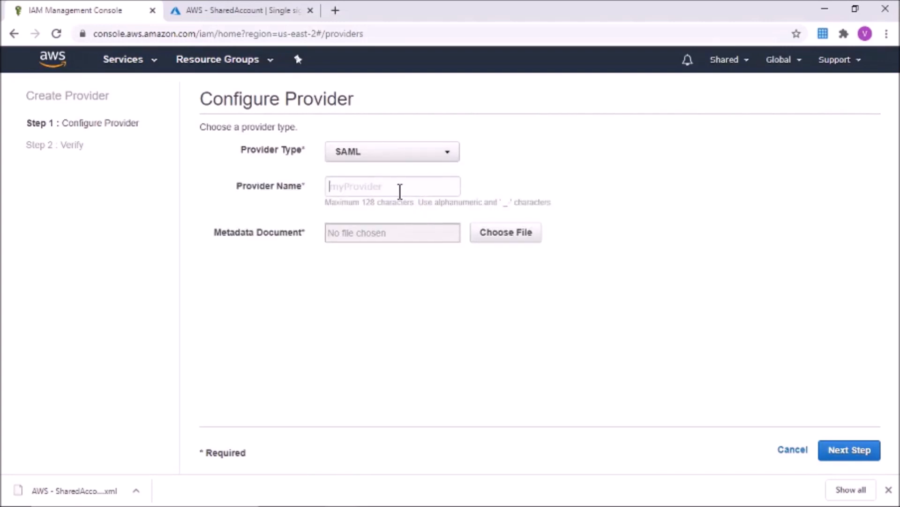
pyautogui.write('AzureAD')
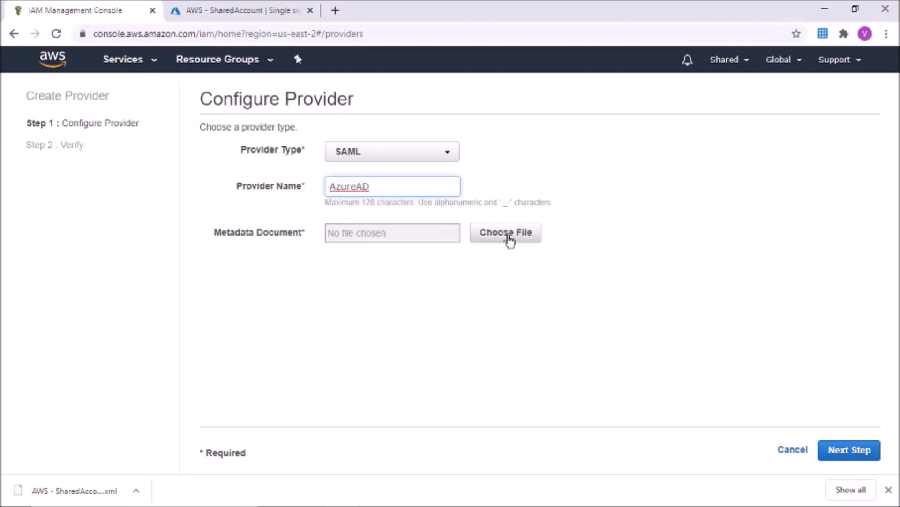
# Step: Upload the AWS - SharedAccount metadata XML from Downloads and create the provider
pyautogui.click(490, 240)
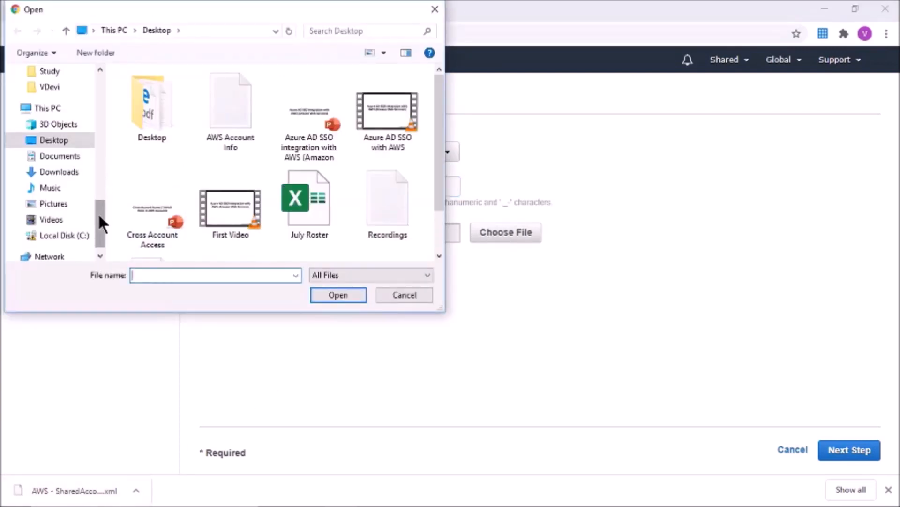
pyautogui.moveTo(100, 217); pyautogui.dragTo(95, 82)
pyautogui.click(54, 114)
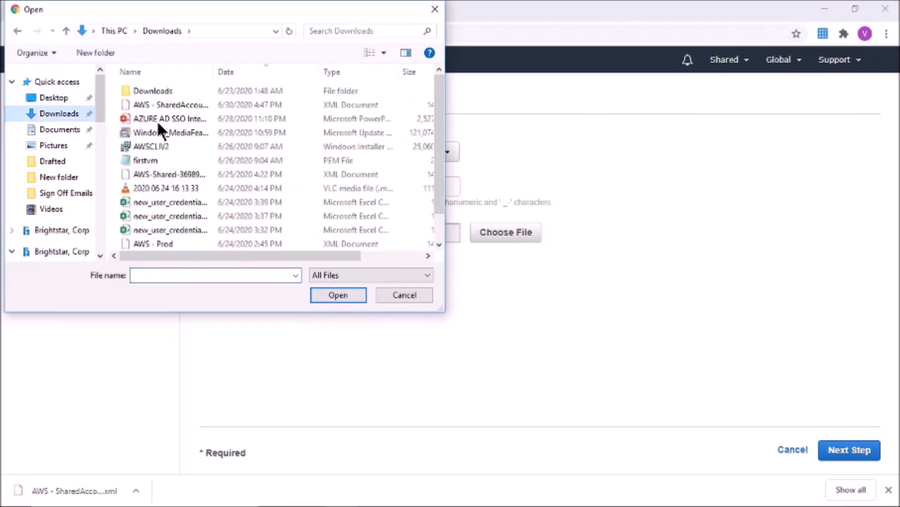
pyautogui.click(169, 104)
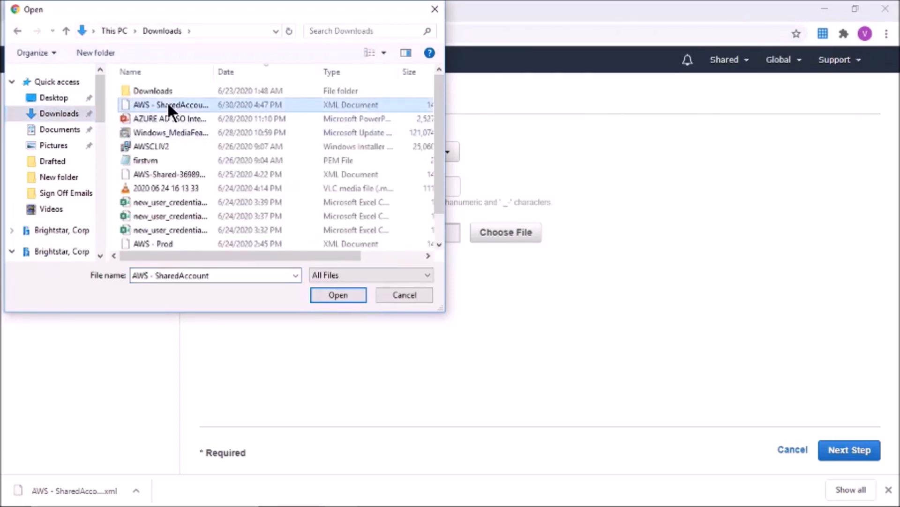
pyautogui.click(335, 295)
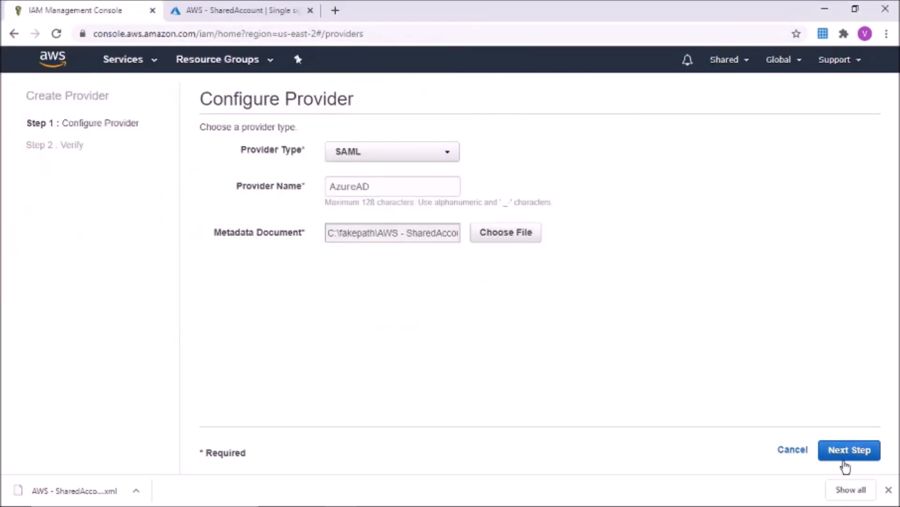
pyautogui.click(843, 453)
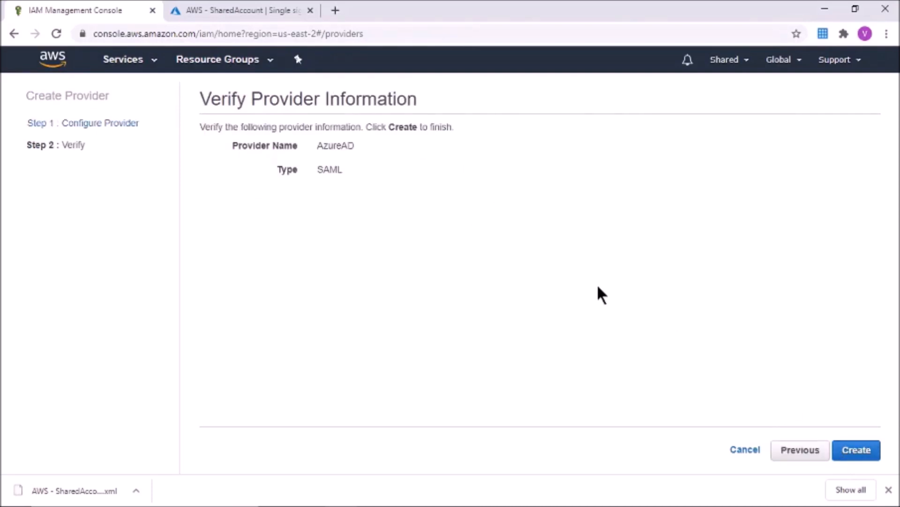
pyautogui.click(860, 451)
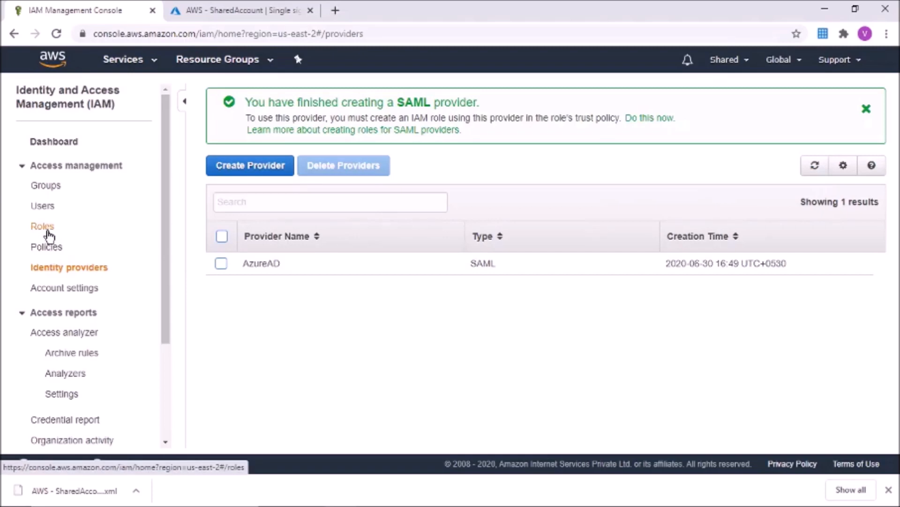
# Step: Start a new role trusting AzureAD via SAML 2.0 federation with programmatic and console access
pyautogui.click(43, 227)
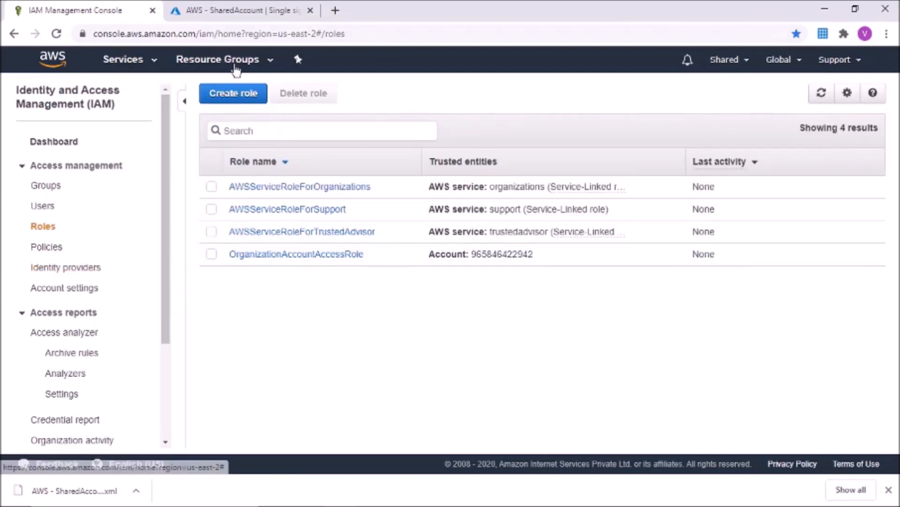
pyautogui.click(233, 96)
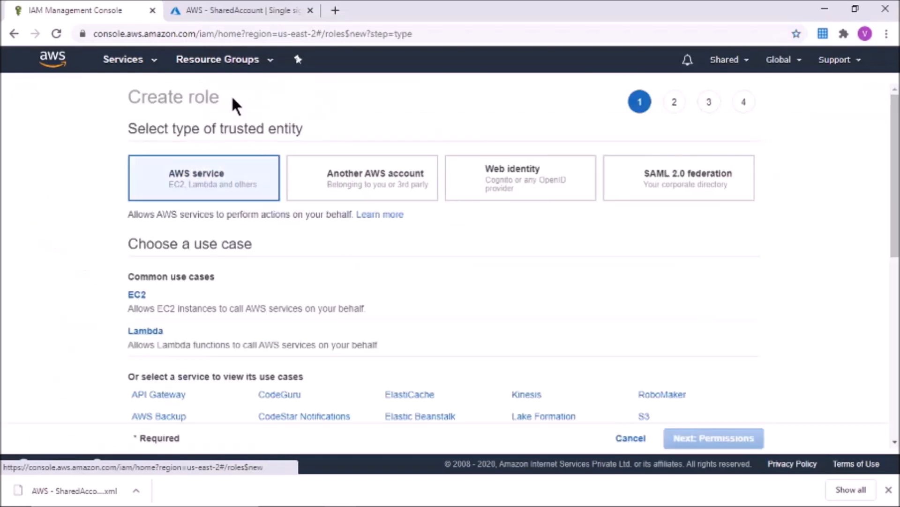
pyautogui.click(689, 193)
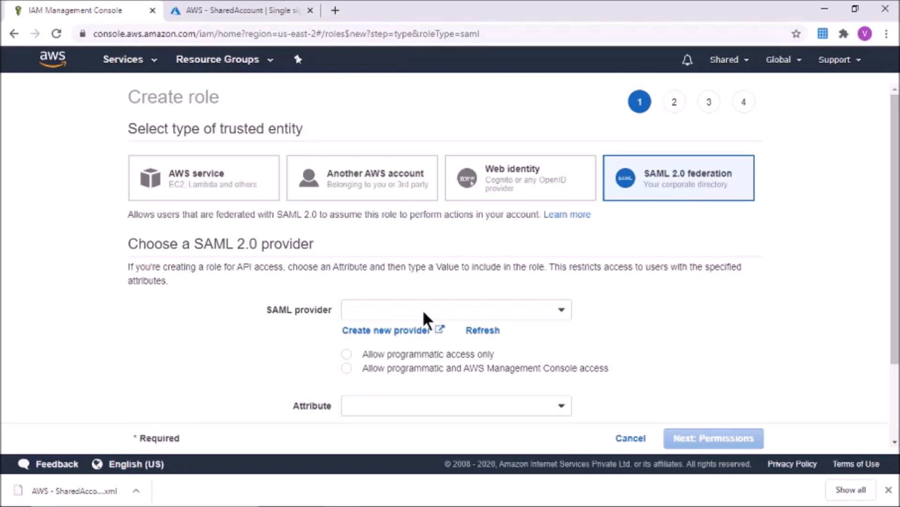
pyautogui.click(424, 311)
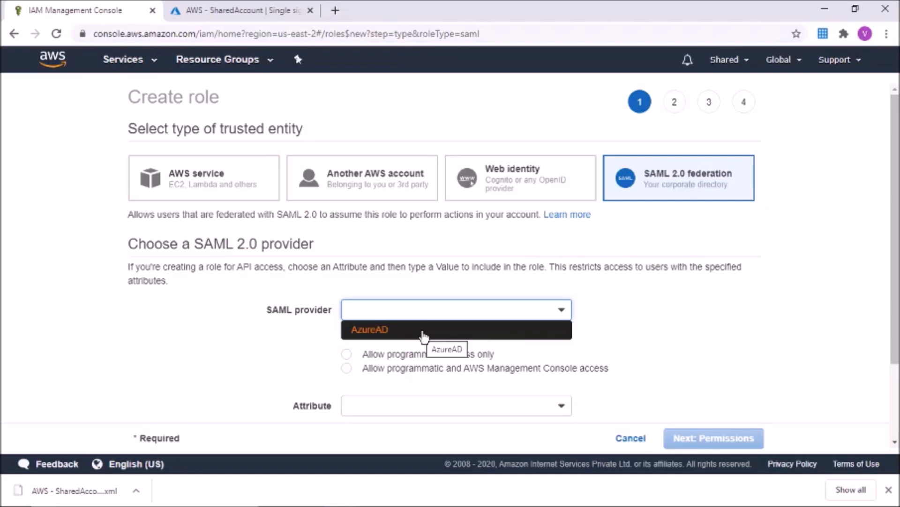
pyautogui.click(424, 331)
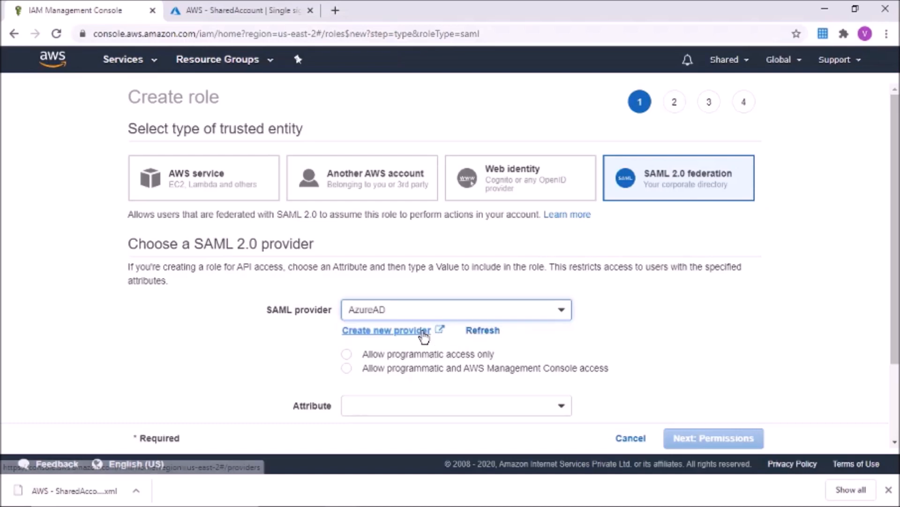
pyautogui.click(346, 368)
pyautogui.scroll(-2, 610, 399)
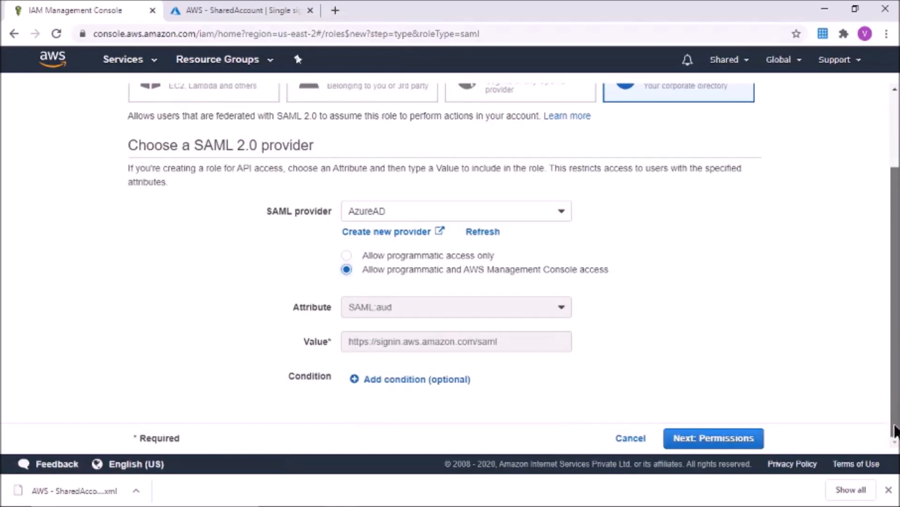
pyautogui.click(722, 427)
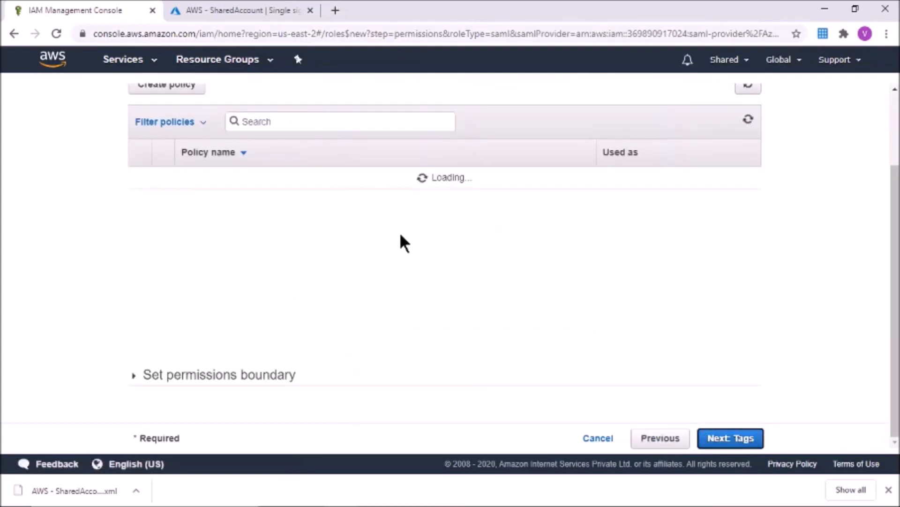
# Step: Attach the AmazonEC2FullAccess policy and skip tags to reach the review page
pyautogui.moveTo(896, 248); pyautogui.dragTo(895, 206)
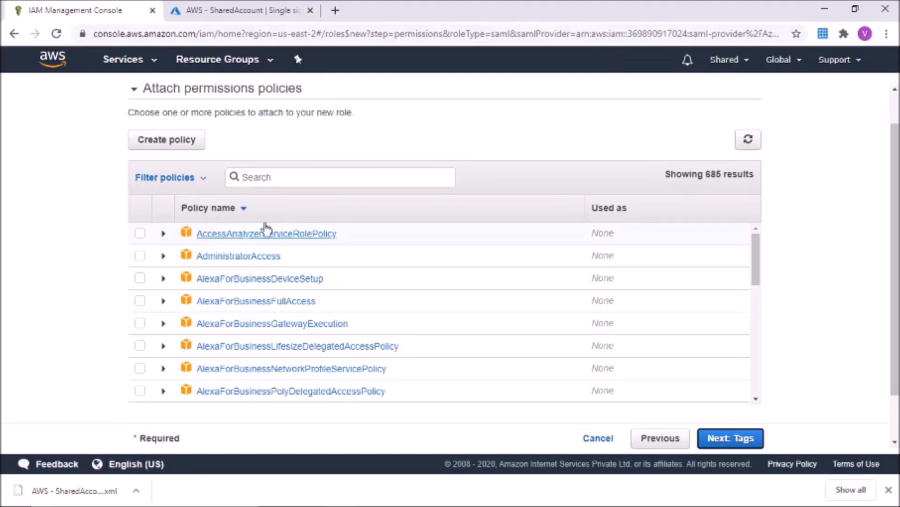
pyautogui.click(280, 179)
pyautogui.write('ec2ful')
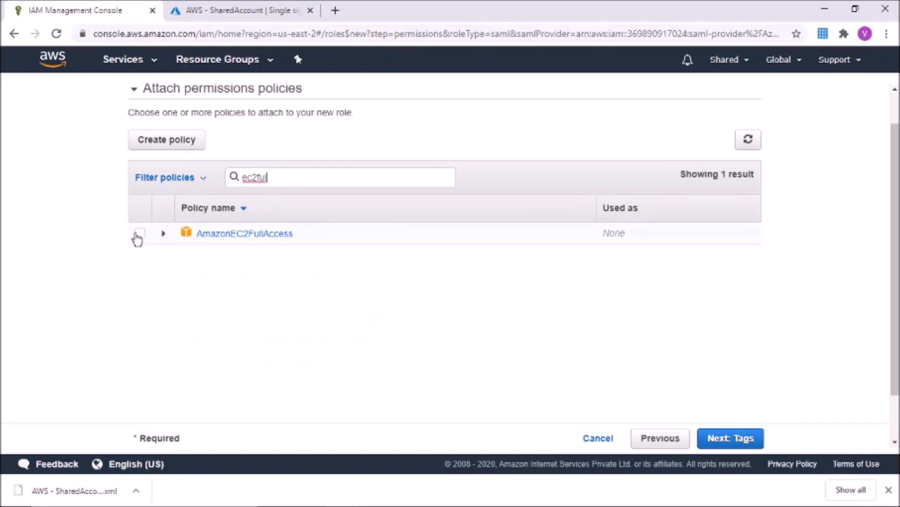
pyautogui.click(138, 236)
pyautogui.click(725, 446)
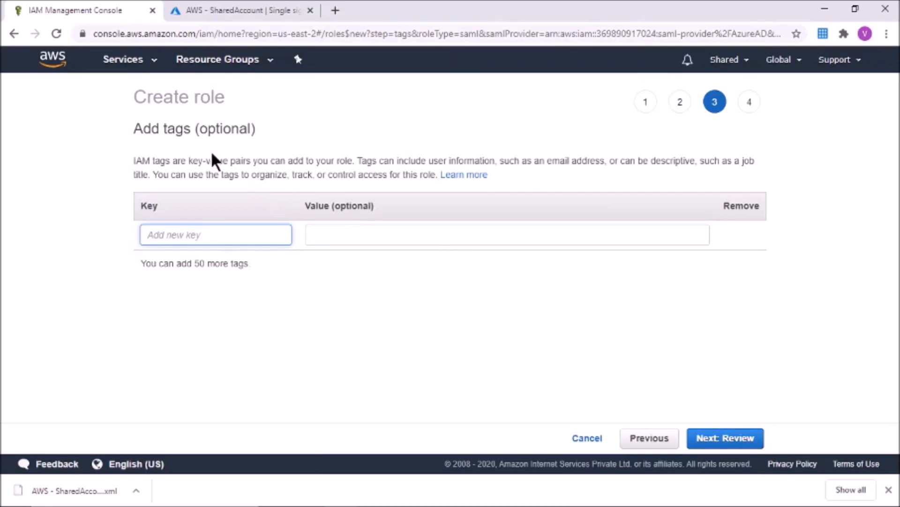
pyautogui.click(708, 441)
pyautogui.click(414, 177)
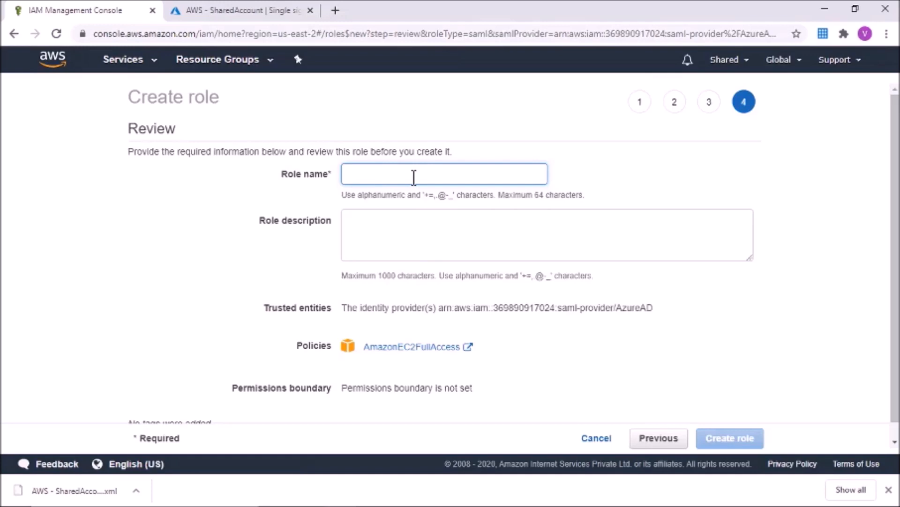
# Step: Name the role Developer with description 'Developer Role' and create it
pyautogui.write('Dev')
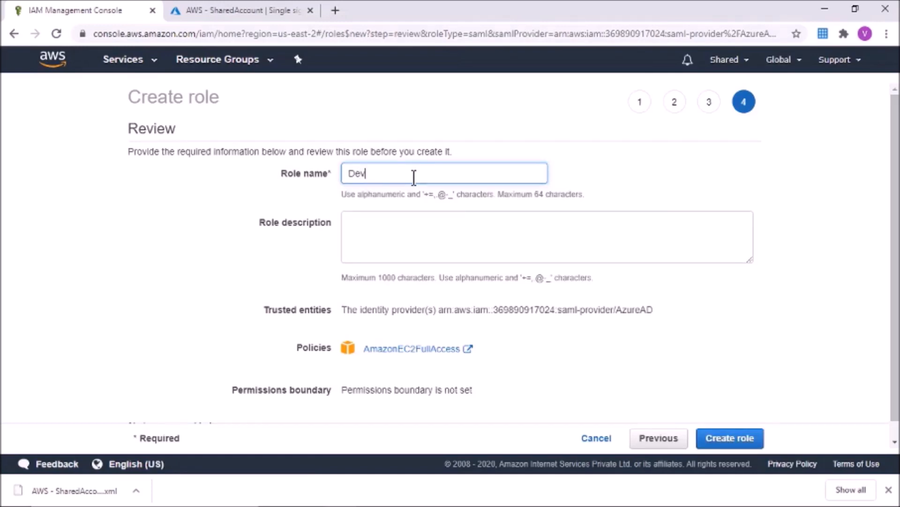
pyautogui.write('eloper Rol')
pyautogui.press('BackSpace')
pyautogui.press('BackSpace')
pyautogui.press('BackSpace')
pyautogui.press('BackSpace')
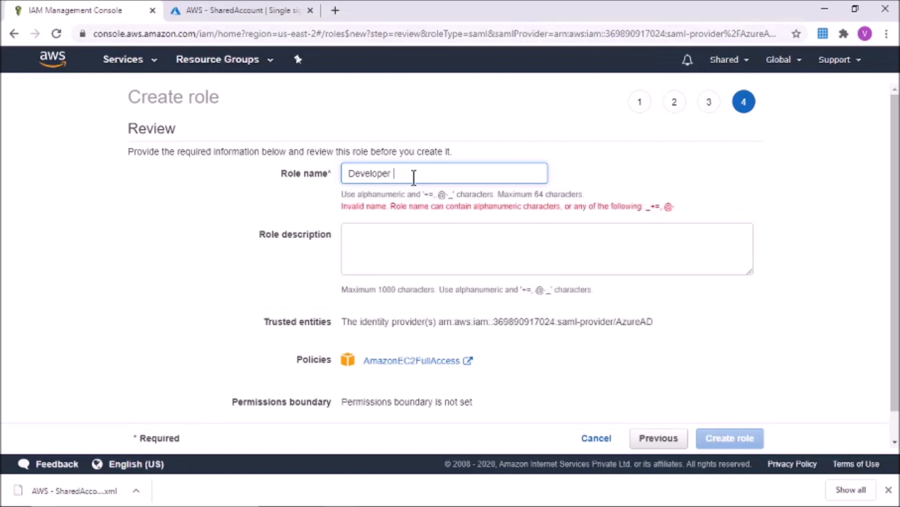
pyautogui.click(402, 234)
pyautogui.write('Deve')
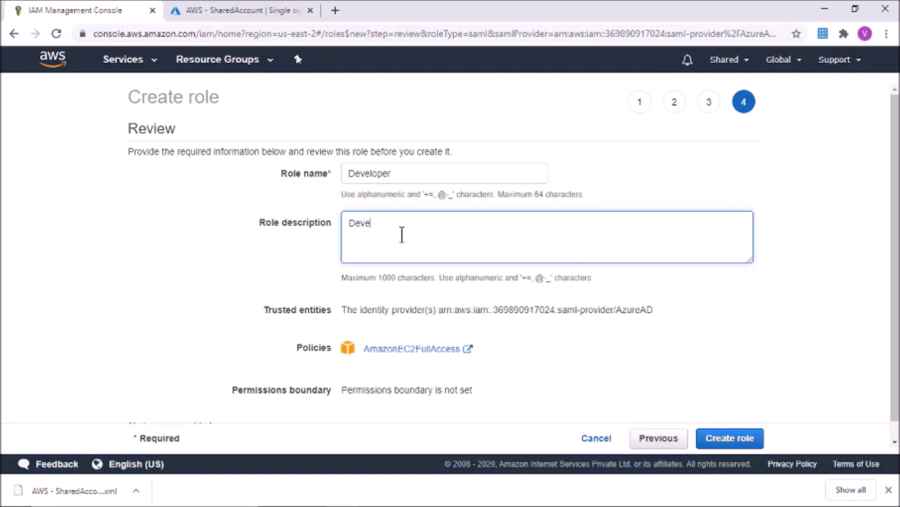
pyautogui.write('loper Role')
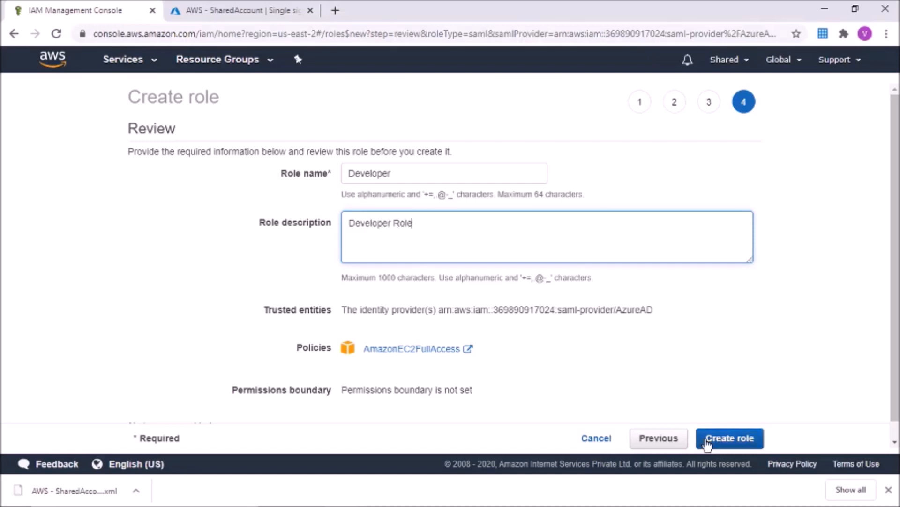
pyautogui.click(726, 447)
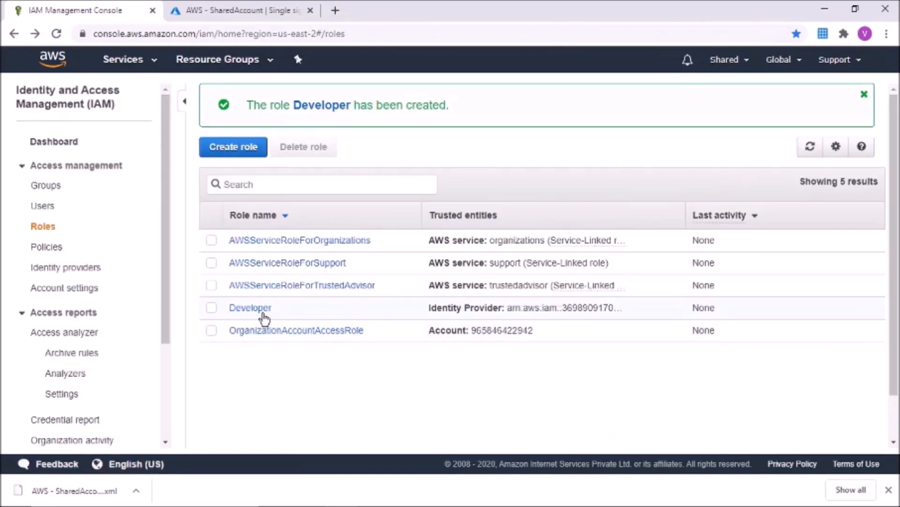
# Step: Start another role trusting AzureAD via SAML 2.0 federation with programmatic and console access
pyautogui.click(235, 147)
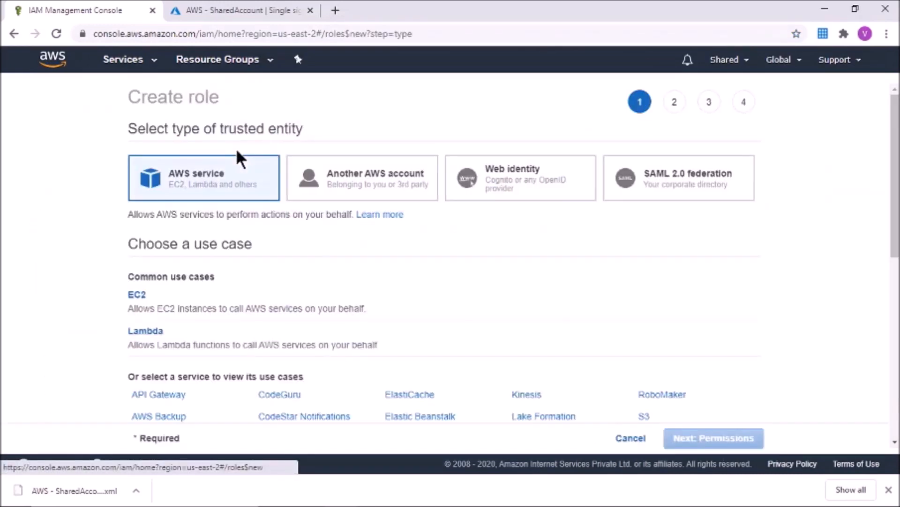
pyautogui.click(687, 177)
pyautogui.click(458, 305)
pyautogui.click(398, 329)
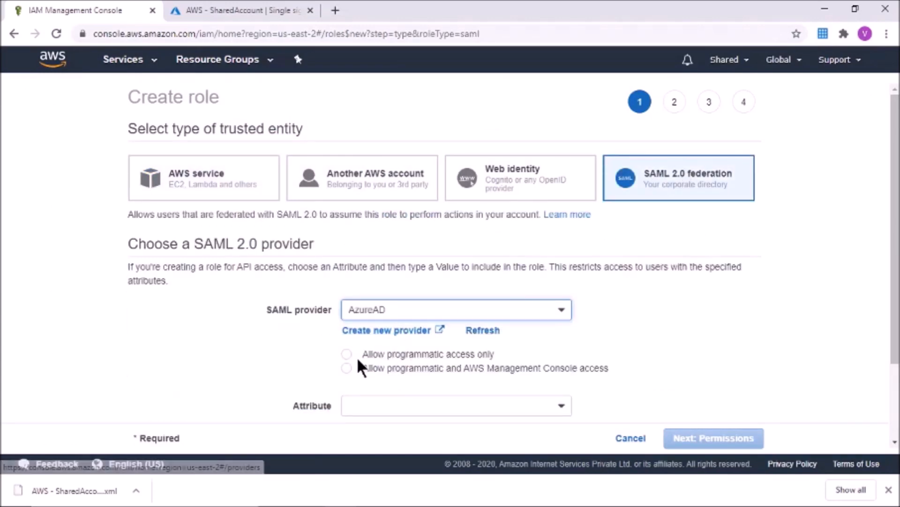
pyautogui.click(347, 368)
pyautogui.scroll(-2, 896, 310)
pyautogui.click(713, 438)
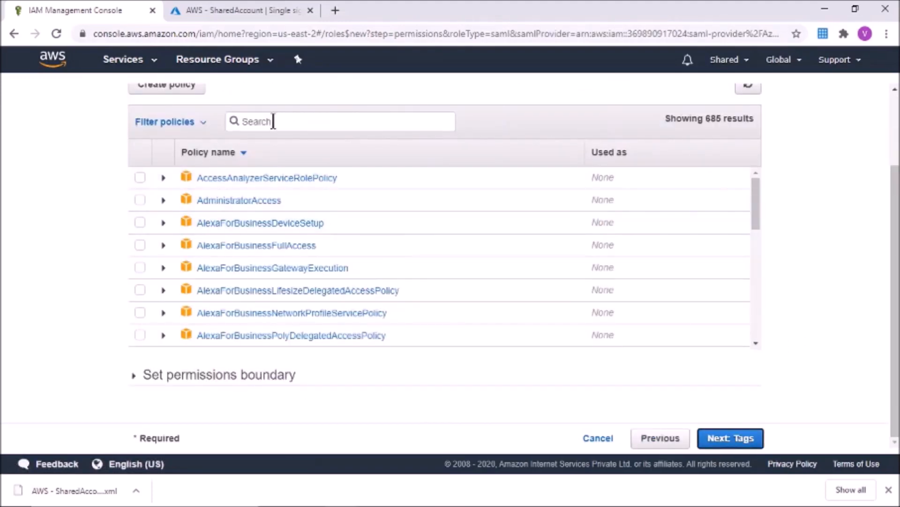
# Step: Grant AdministratorAccess, name the role Admin with description 'Admin Role', and create it
pyautogui.click(140, 201)
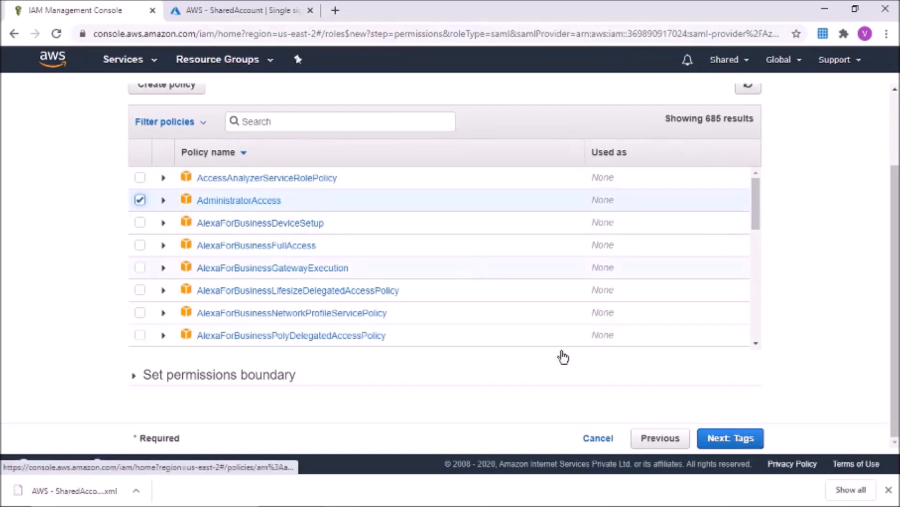
pyautogui.click(719, 443)
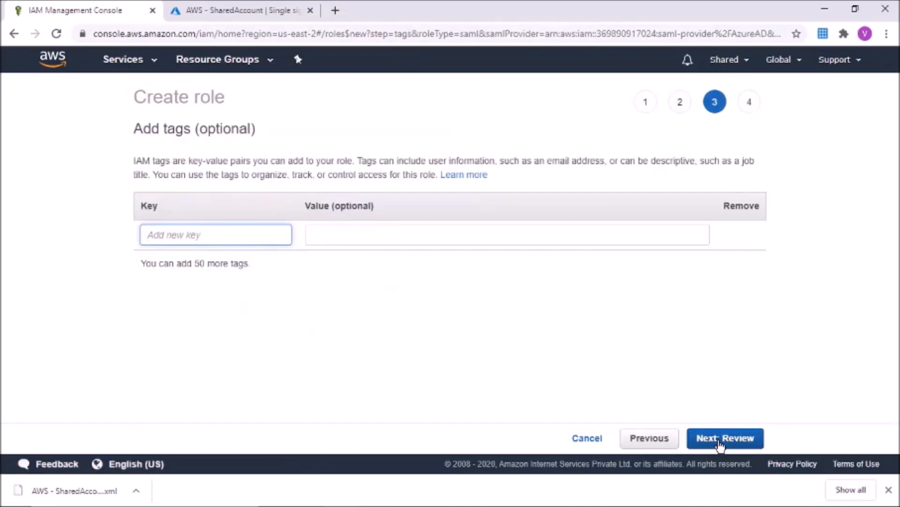
pyautogui.click(720, 443)
pyautogui.click(388, 177)
pyautogui.write('Admin')
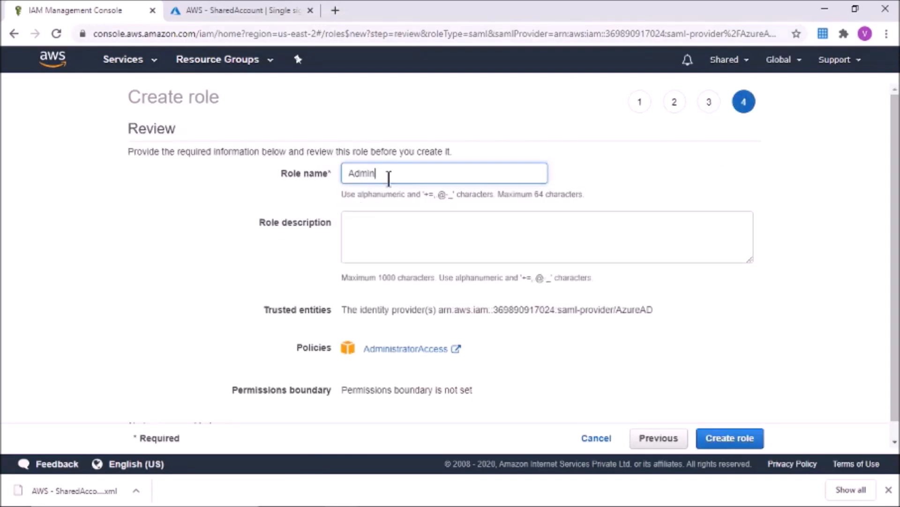
pyautogui.click(374, 225)
pyautogui.write('Admin')
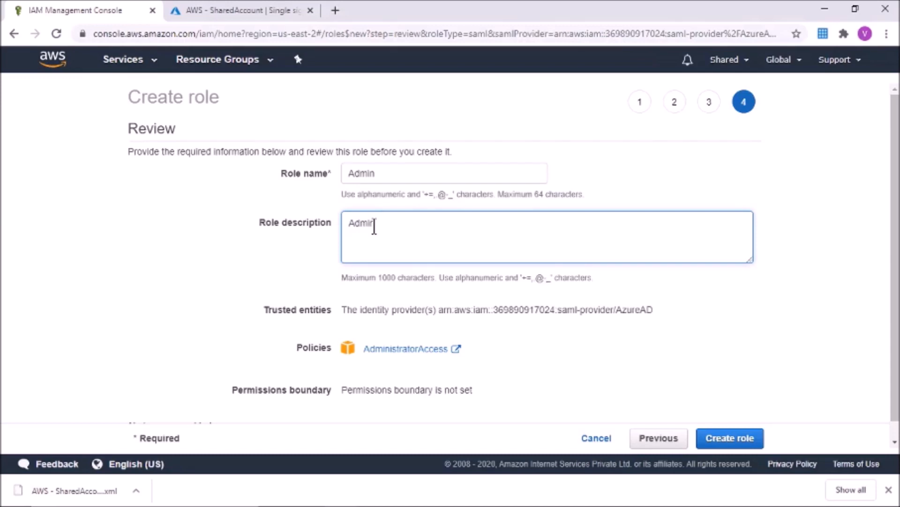
pyautogui.write(' Role')
pyautogui.click(719, 437)
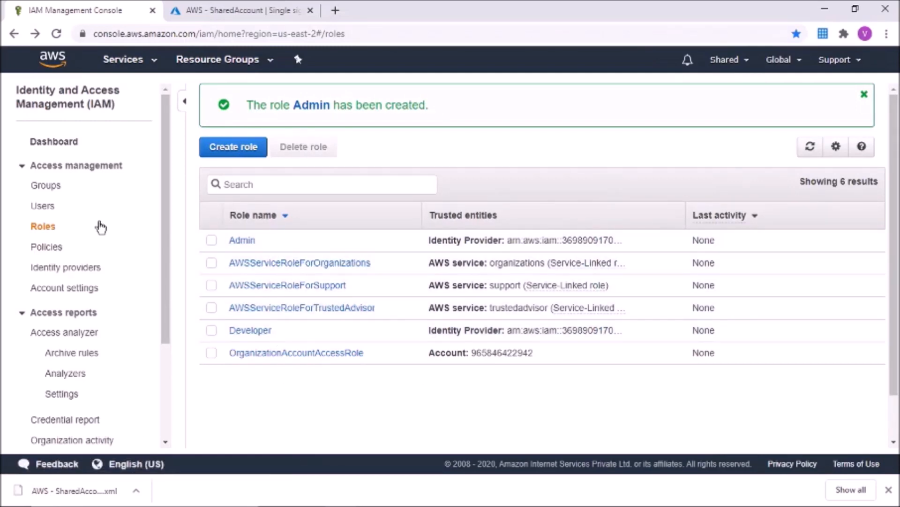
pyautogui.click(47, 247)
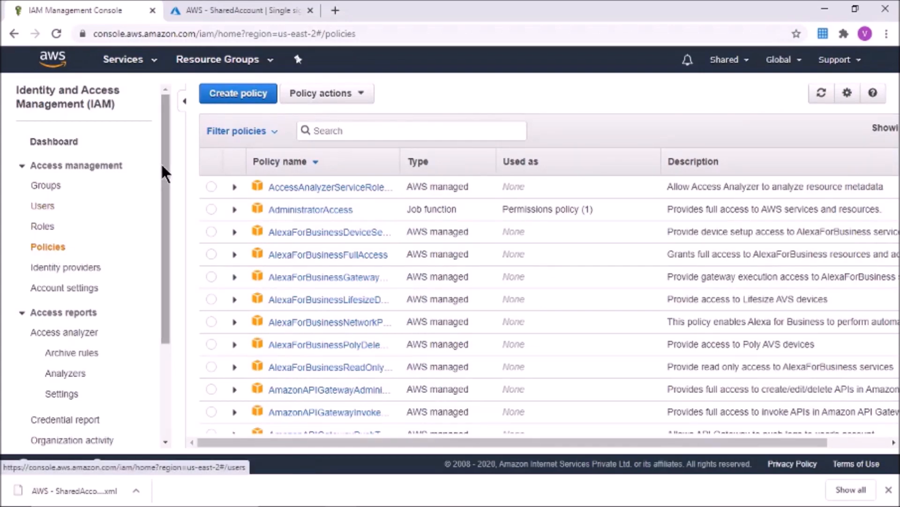
# Step: Start a new policy for the IAM service that allows only the List action ListRoles
pyautogui.click(232, 95)
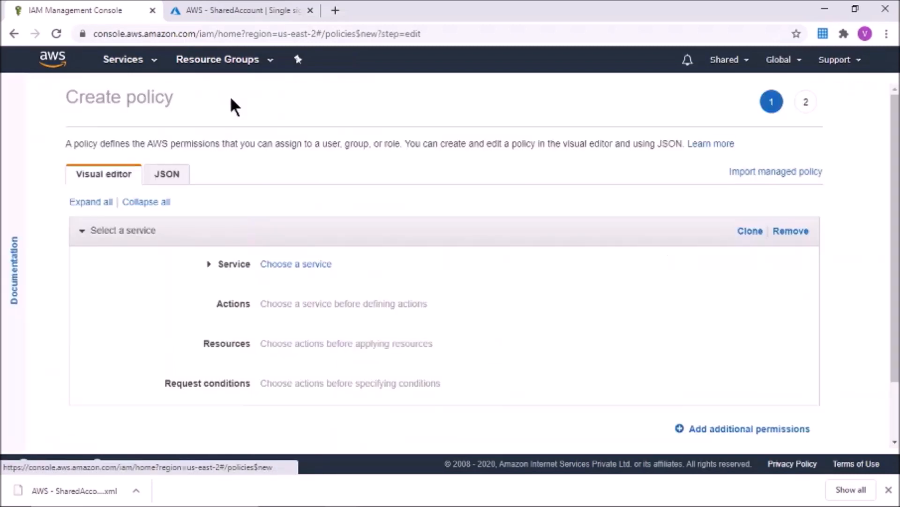
pyautogui.click(317, 265)
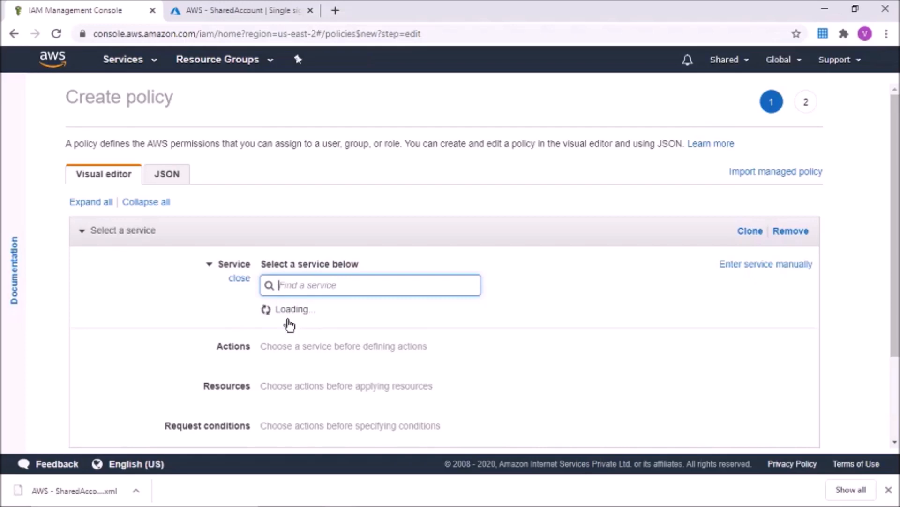
pyautogui.write('iam')
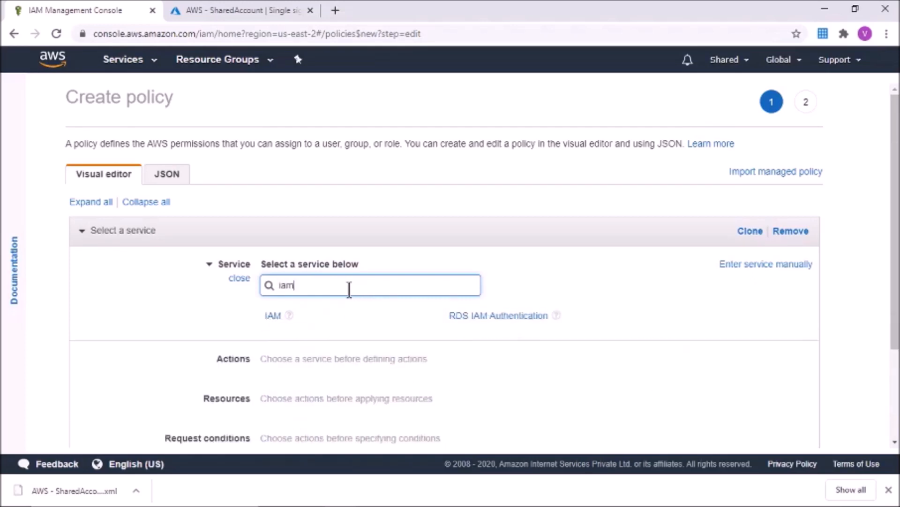
pyautogui.click(275, 315)
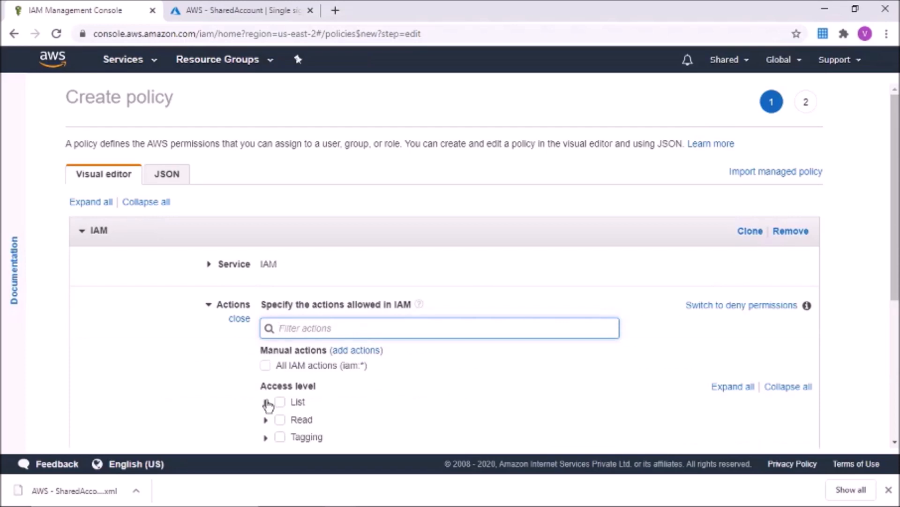
pyautogui.click(266, 403)
pyautogui.moveTo(895, 227); pyautogui.dragTo(896, 327)
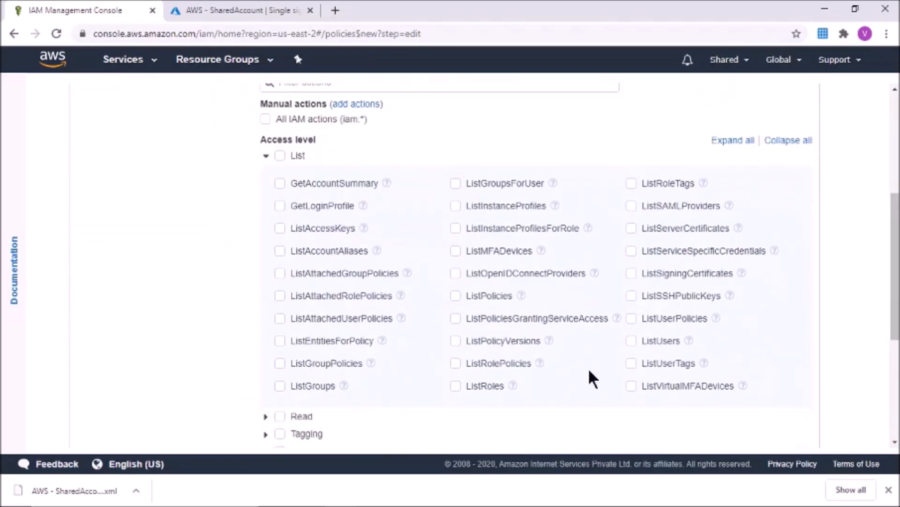
pyautogui.click(461, 388)
pyautogui.moveTo(897, 279); pyautogui.dragTo(896, 359)
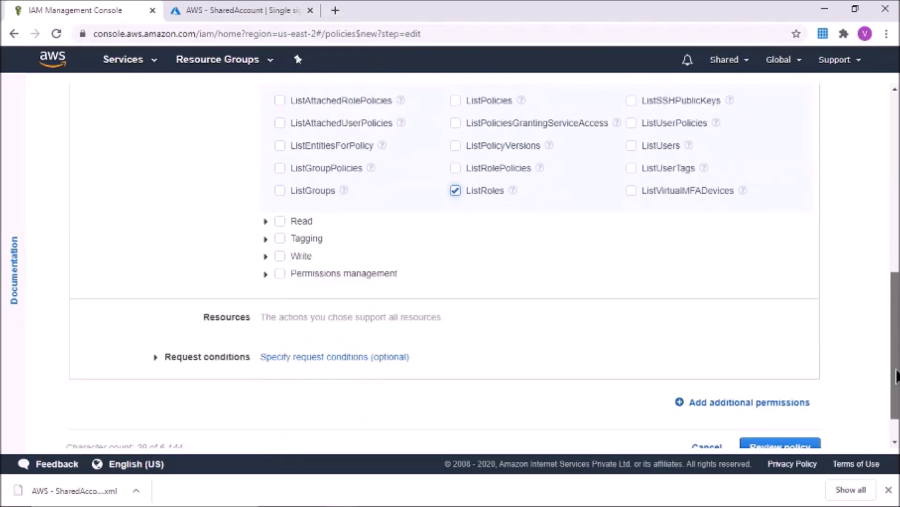
# Step: Review the policy, name it ListRoles, and create it
pyautogui.click(761, 404)
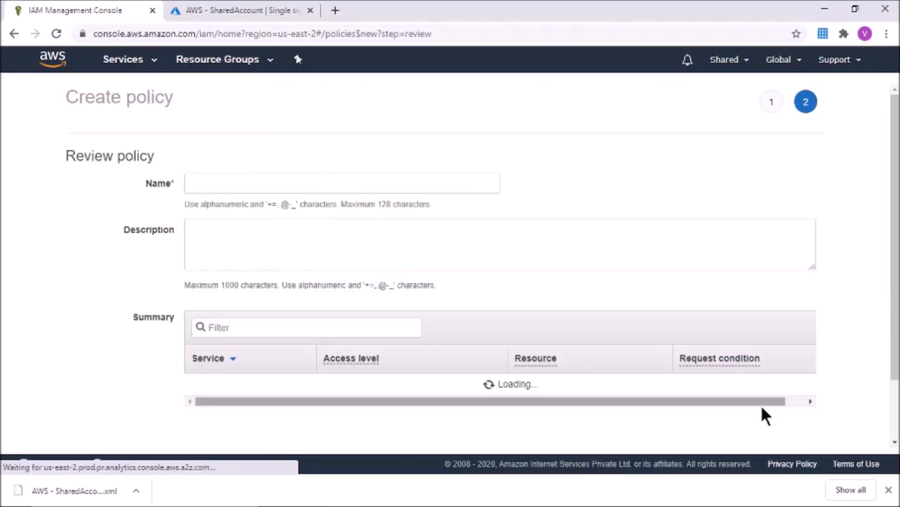
pyautogui.click(266, 186)
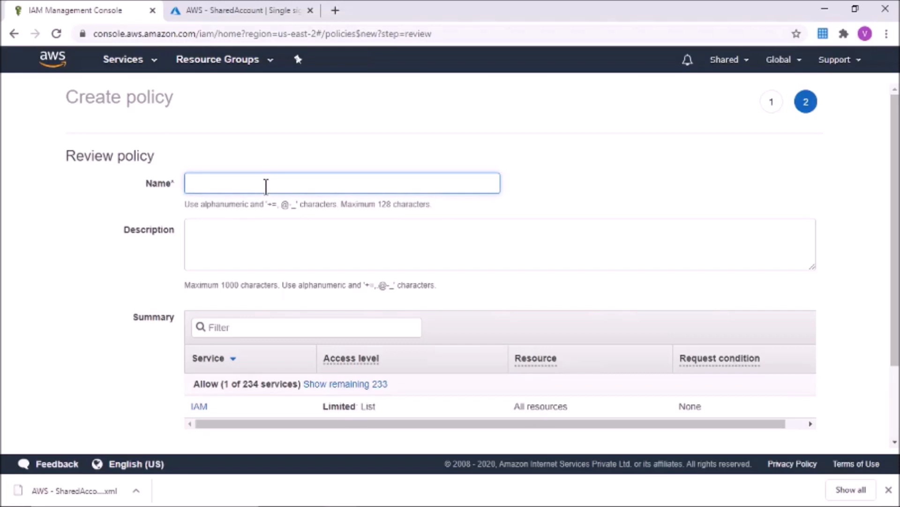
pyautogui.write('ListRoles')
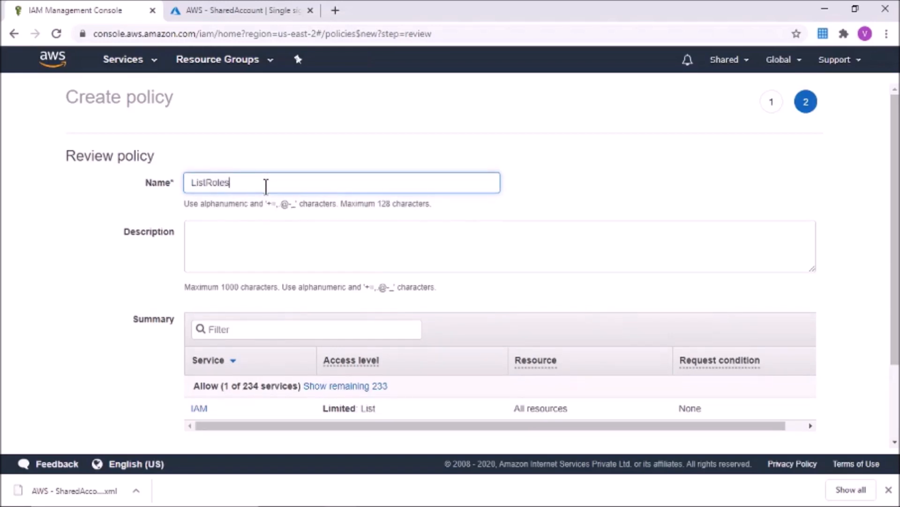
pyautogui.scroll(-2, 702, 396)
pyautogui.click(775, 411)
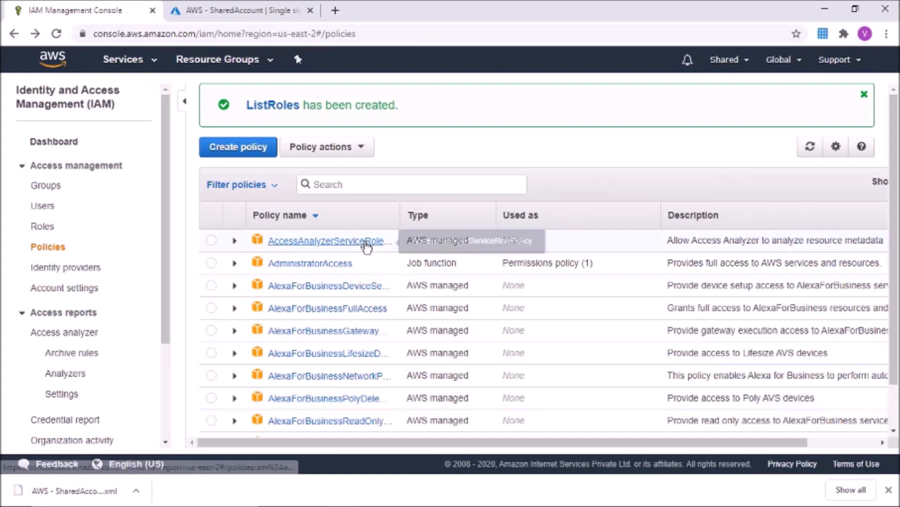
# Step: Go to the IAM Users page, which lists no users yet
pyautogui.click(47, 212)
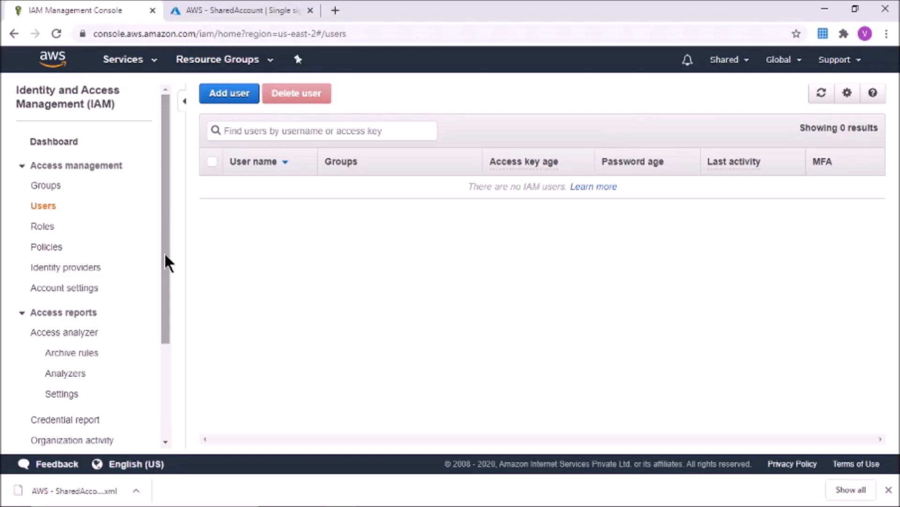
# Step: Add IAM user AzureSSOProvision with Programmatic access and continue to its permissions
pyautogui.click(228, 96)
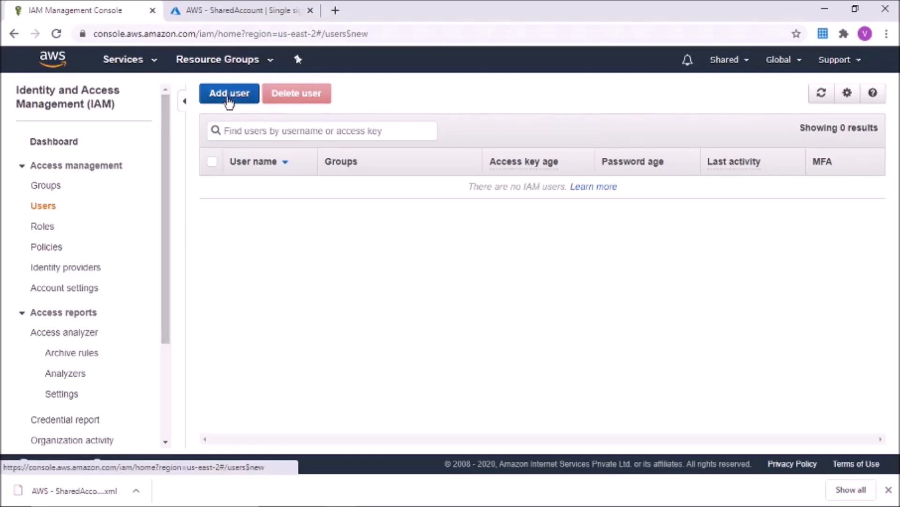
pyautogui.click(320, 195)
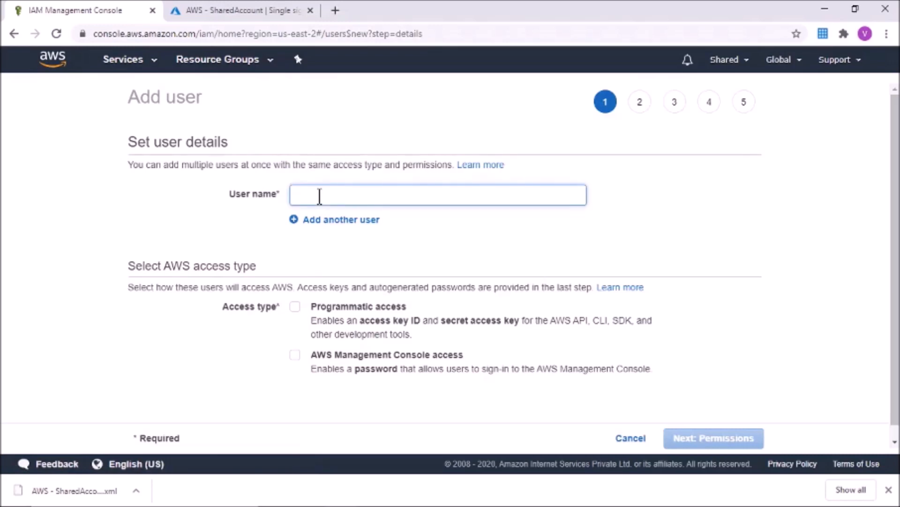
pyautogui.write('Azure')
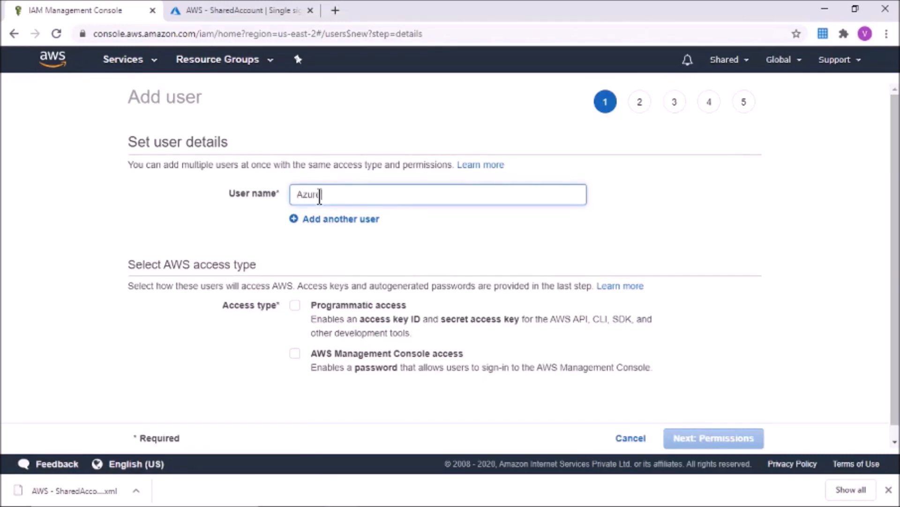
pyautogui.write('SSOProvision')
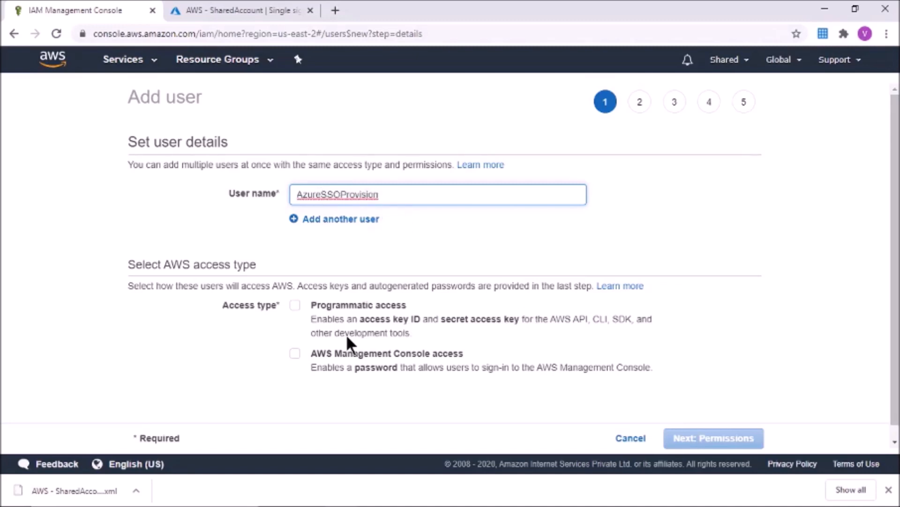
pyautogui.click(295, 306)
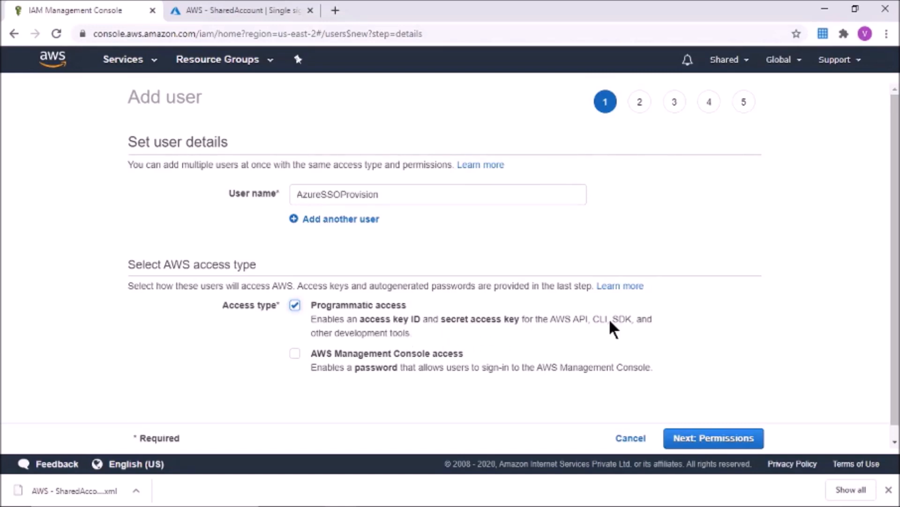
pyautogui.click(723, 439)
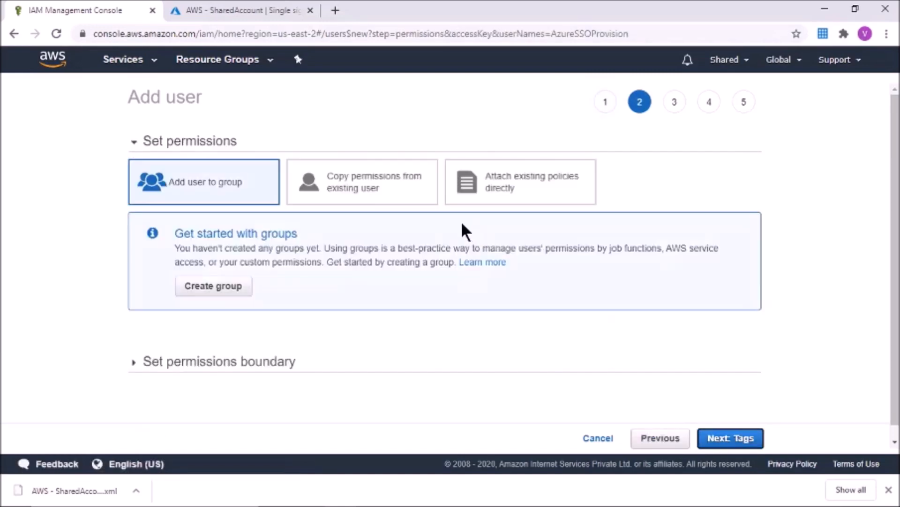
# Step: Attach the ListRoles policy directly to AzureSSOProvision, skip tags, and create the user
pyautogui.click(530, 191)
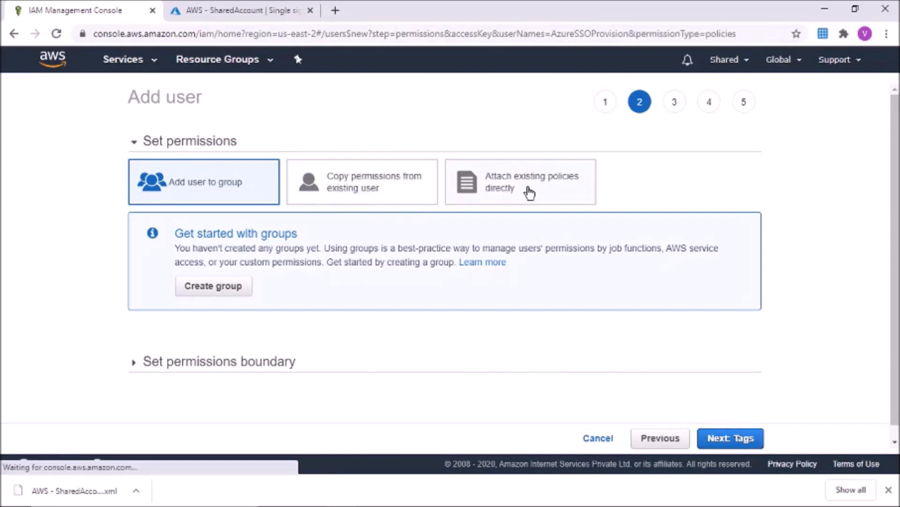
pyautogui.click(316, 255)
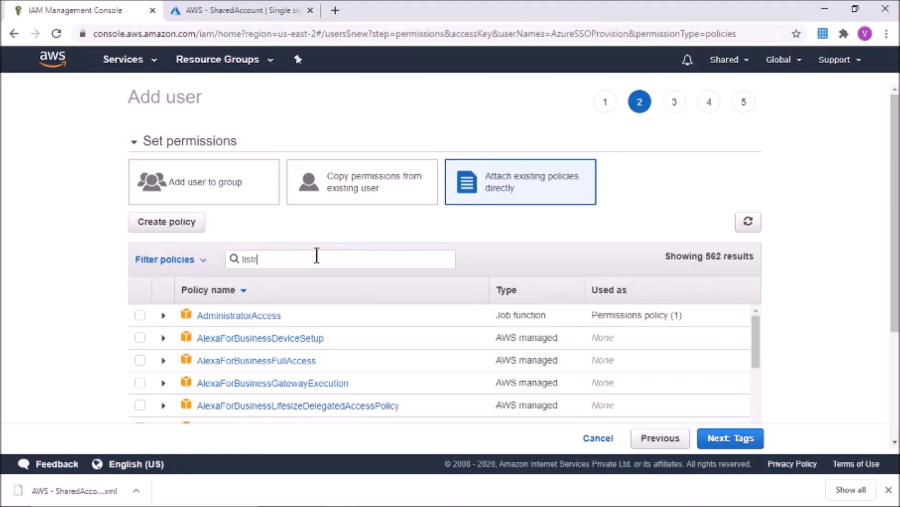
pyautogui.press('BackSpace')
pyautogui.click(141, 360)
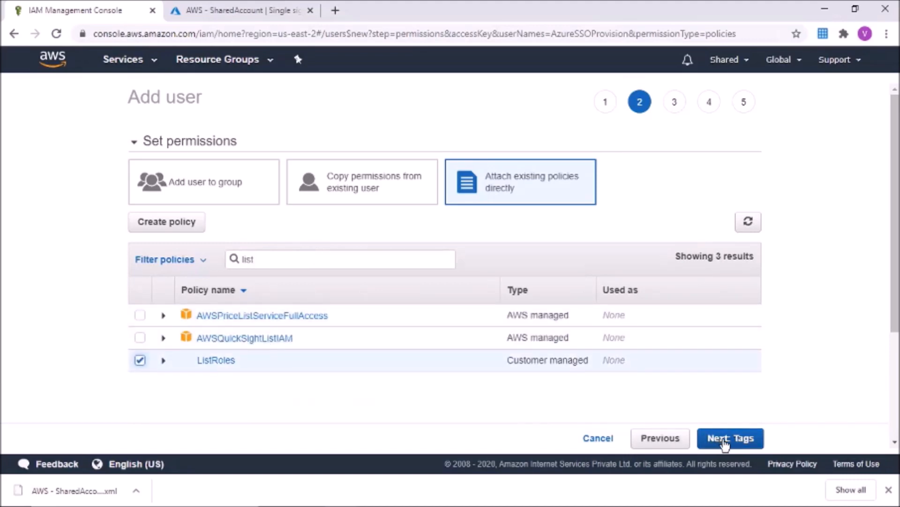
pyautogui.click(164, 360)
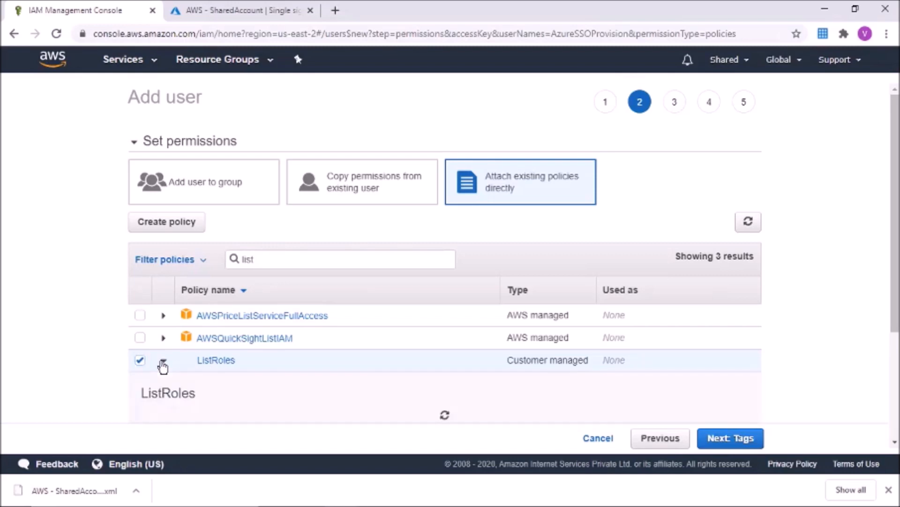
pyautogui.moveTo(897, 268); pyautogui.dragTo(897, 366)
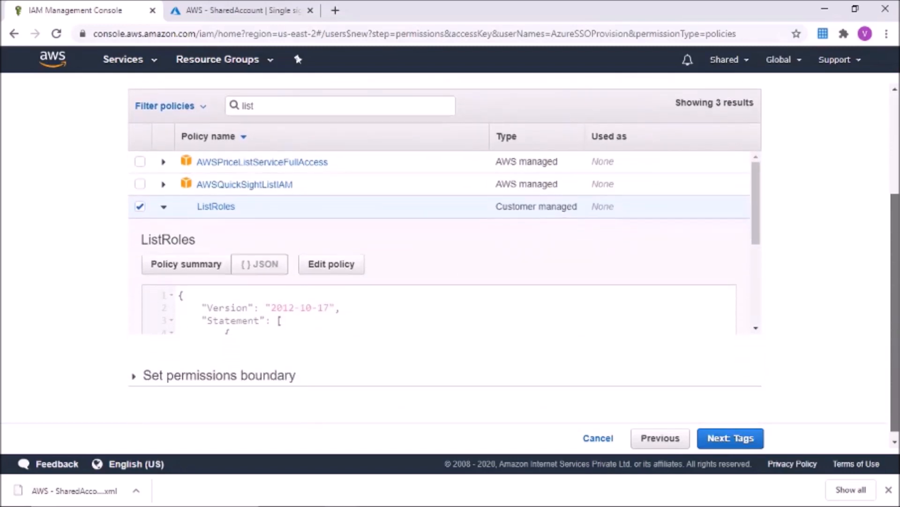
pyautogui.moveTo(756, 245); pyautogui.dragTo(756, 308)
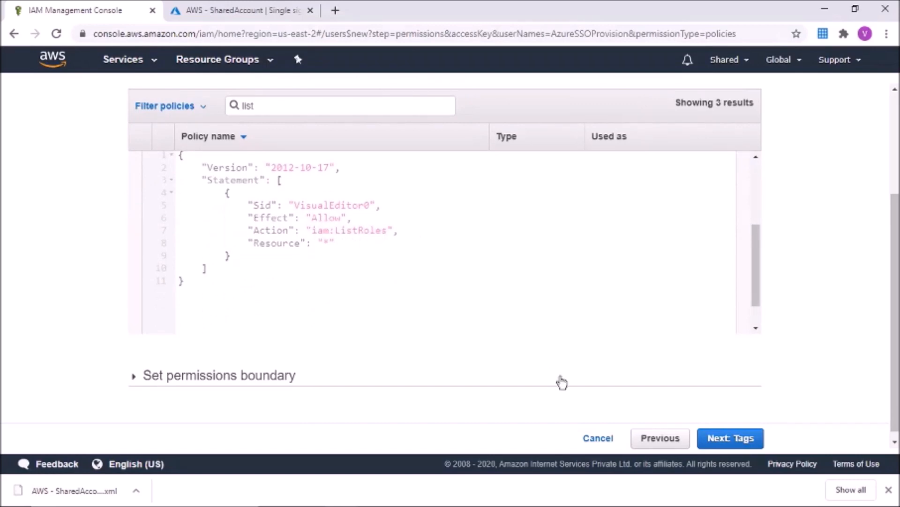
pyautogui.click(720, 440)
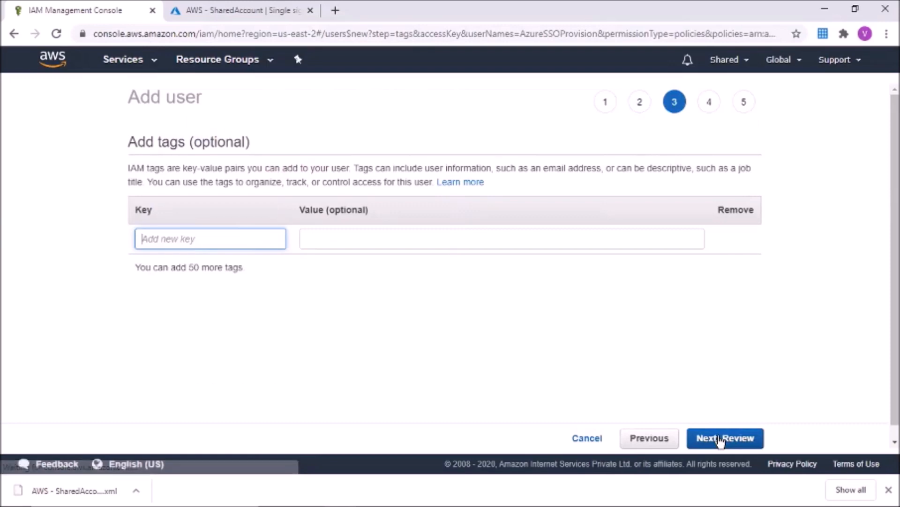
pyautogui.click(715, 440)
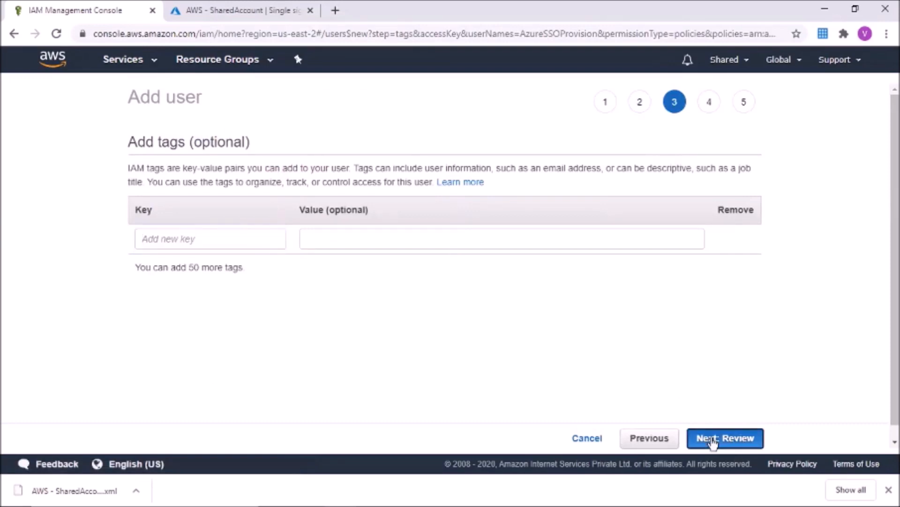
pyautogui.click(719, 439)
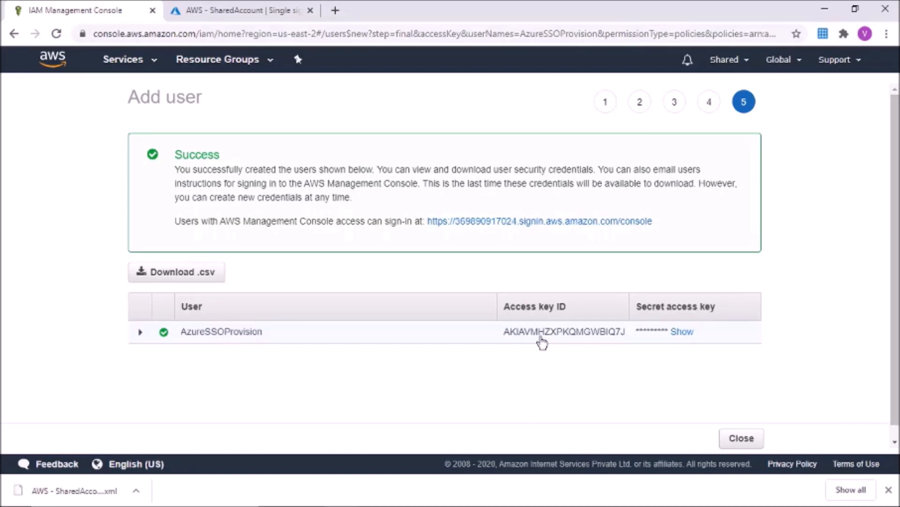
# Step: Download the AzureSSOProvision credentials as a .csv file
pyautogui.click(181, 281)
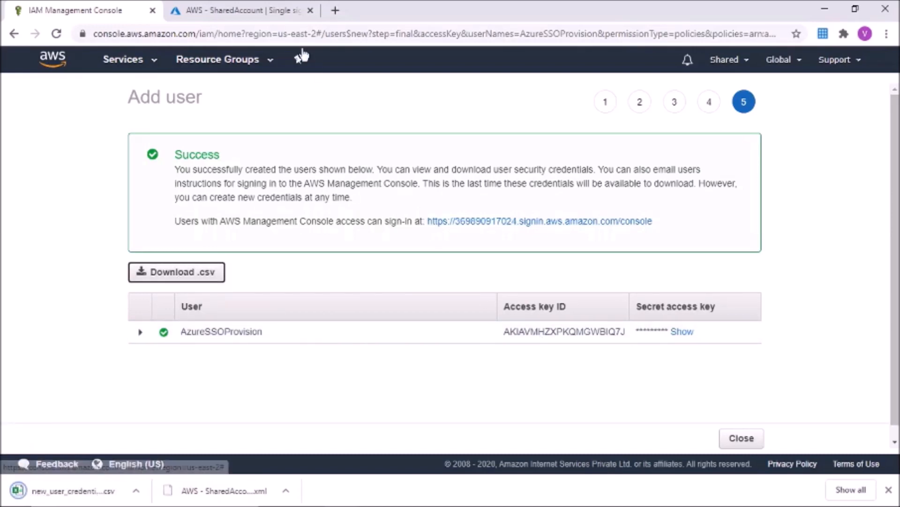
# Step: Begin provisioning setup for AWS - SharedAccount in Azure with Provisioning Mode set to Automatic
pyautogui.click(249, 8)
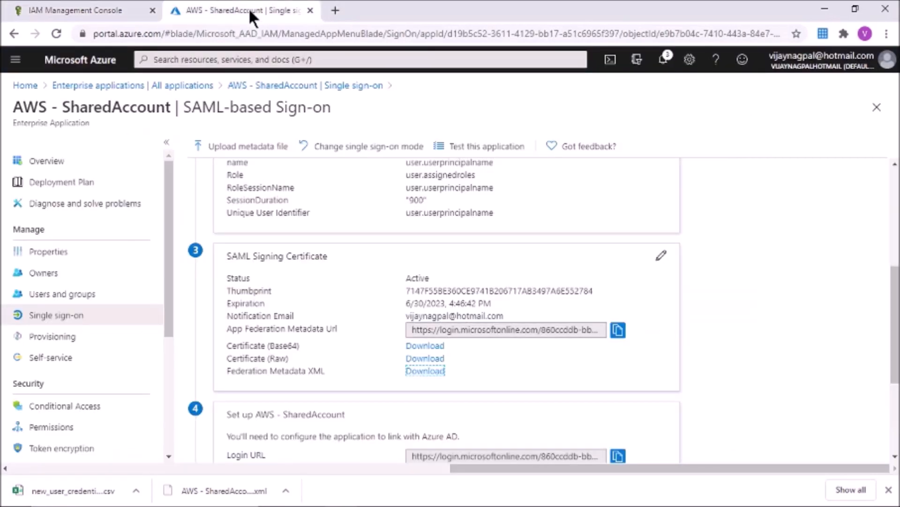
pyautogui.click(54, 338)
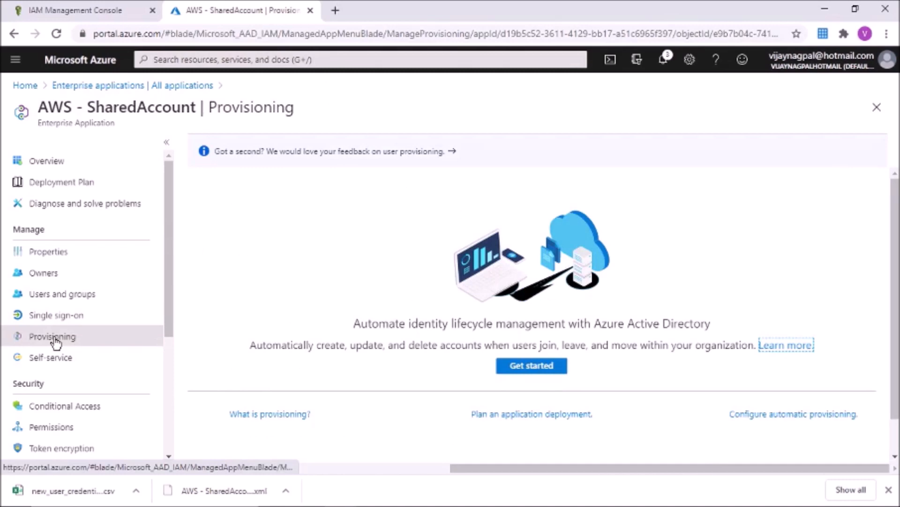
pyautogui.click(518, 365)
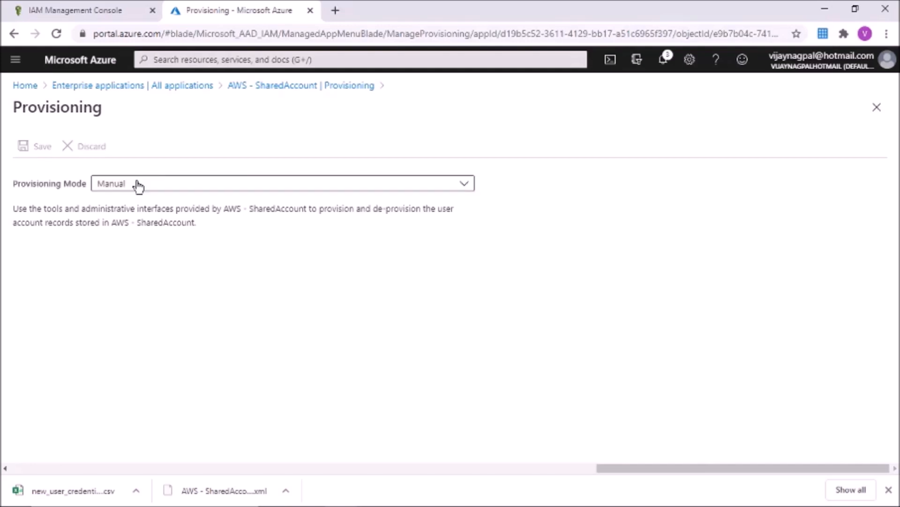
pyautogui.click(138, 185)
pyautogui.click(115, 223)
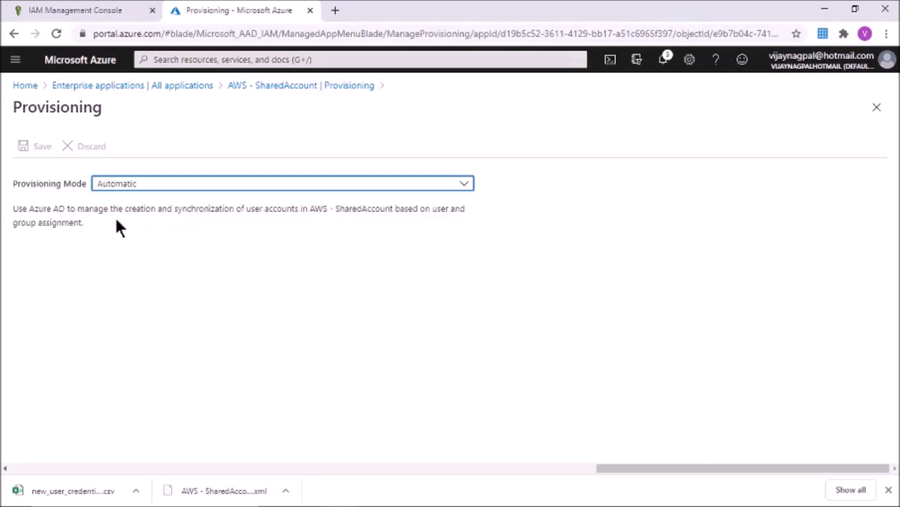
# Step: Paste the AWS user's access key ID into the clientsecret field
pyautogui.click(132, 331)
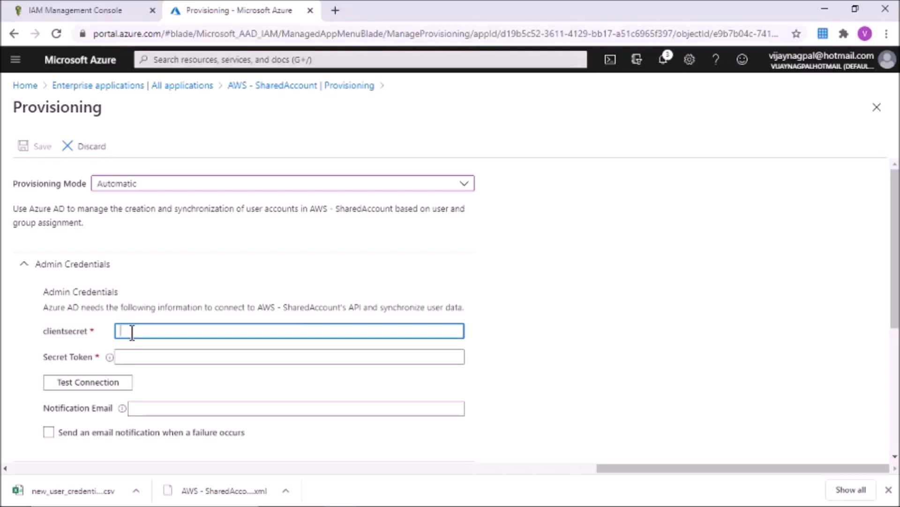
pyautogui.click(92, 13)
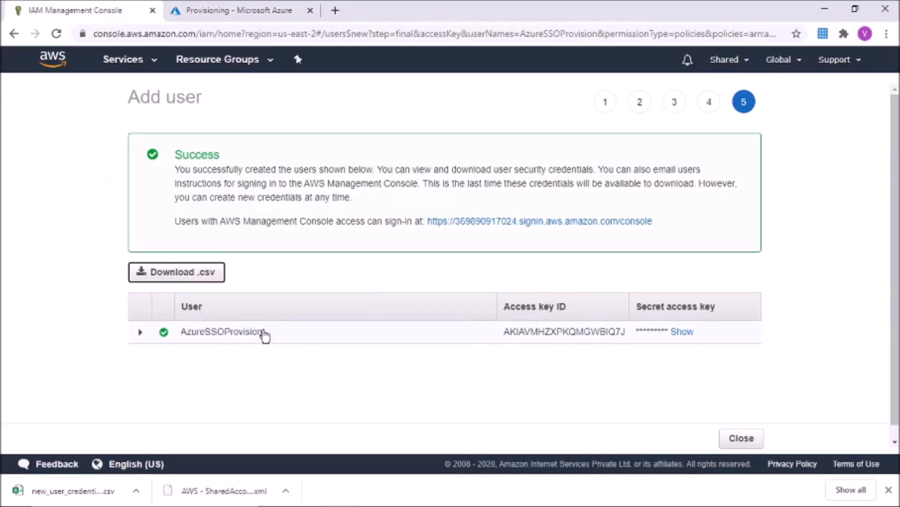
pyautogui.click(532, 333)
pyautogui.rightClick(531, 334)
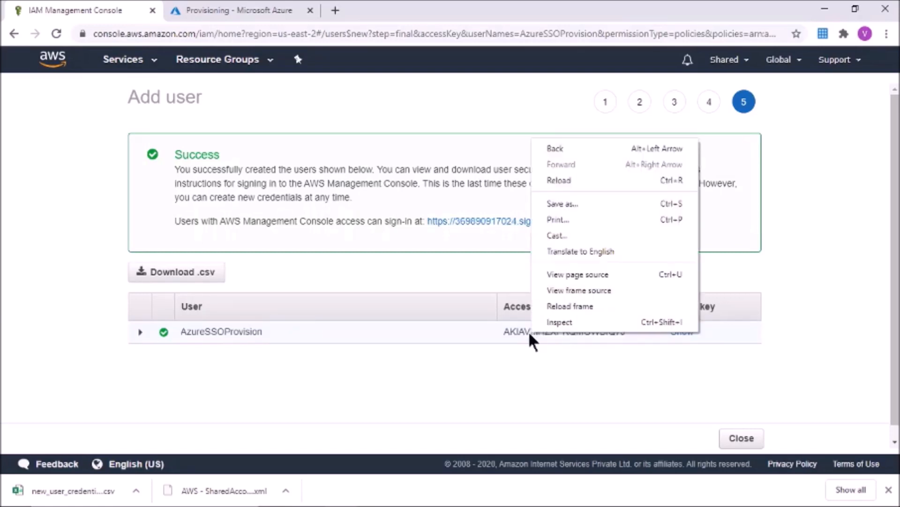
pyautogui.doubleClick(531, 334)
pyautogui.rightClick(532, 337)
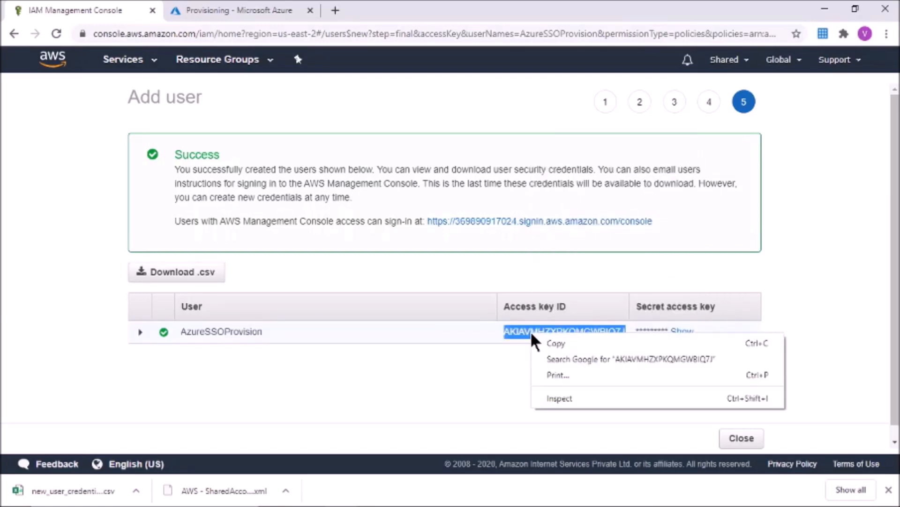
pyautogui.click(560, 342)
pyautogui.click(244, 8)
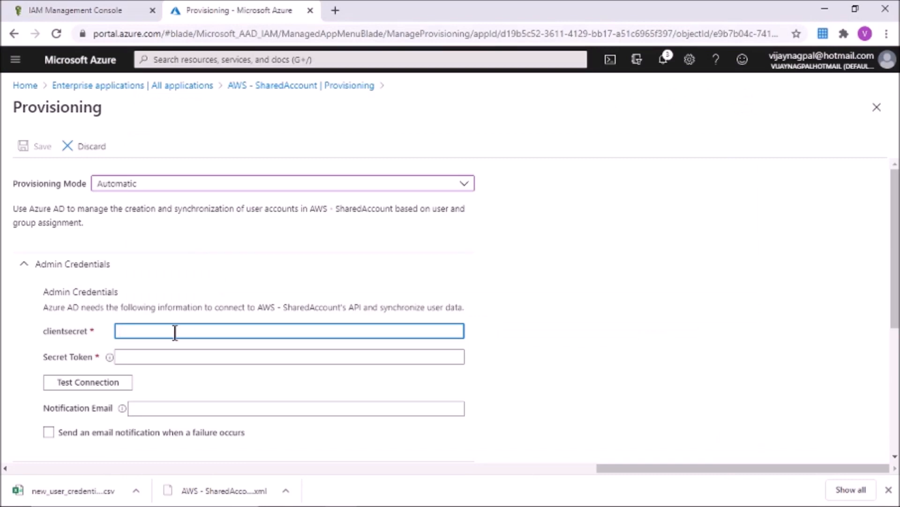
pyautogui.hotkey('ctrl', 'v')
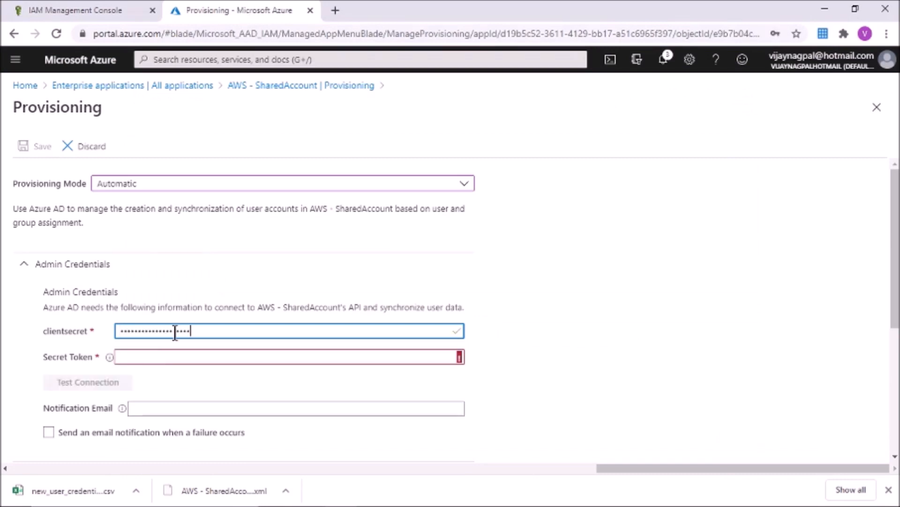
# Step: Paste the AWS secret access key into the Secret Token field
pyautogui.click(72, 9)
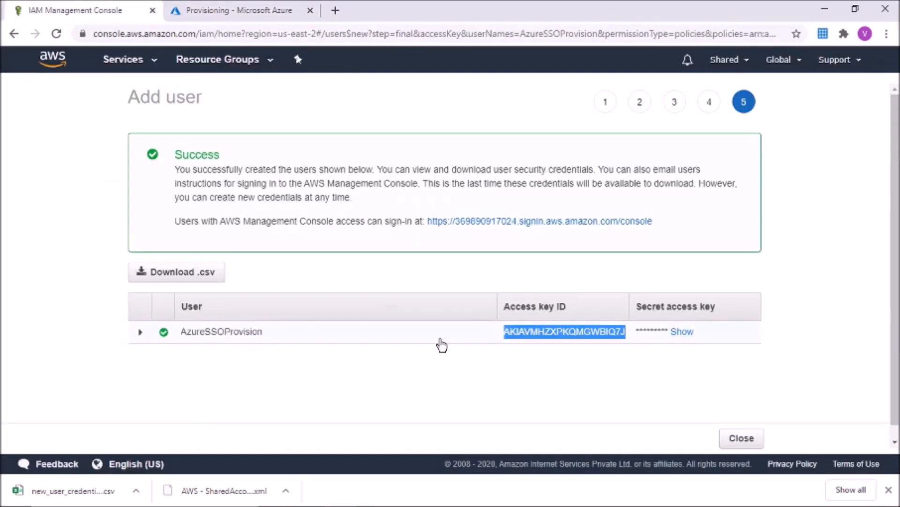
pyautogui.rightClick(669, 337)
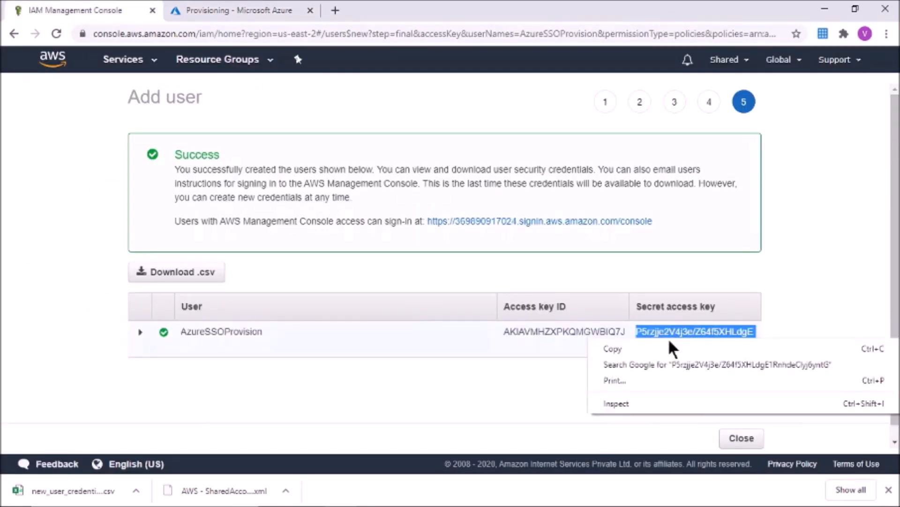
pyautogui.click(612, 348)
pyautogui.click(216, 13)
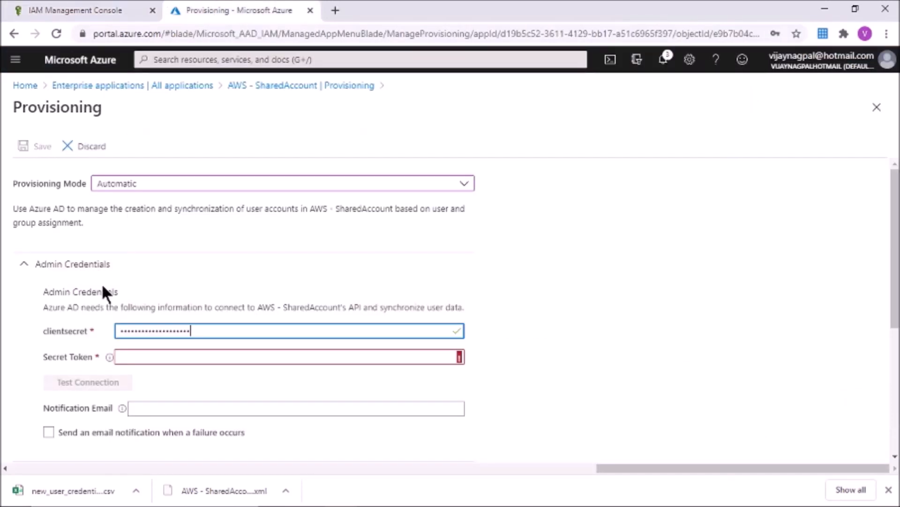
pyautogui.click(148, 358)
pyautogui.hotkey('ctrl', 'v')
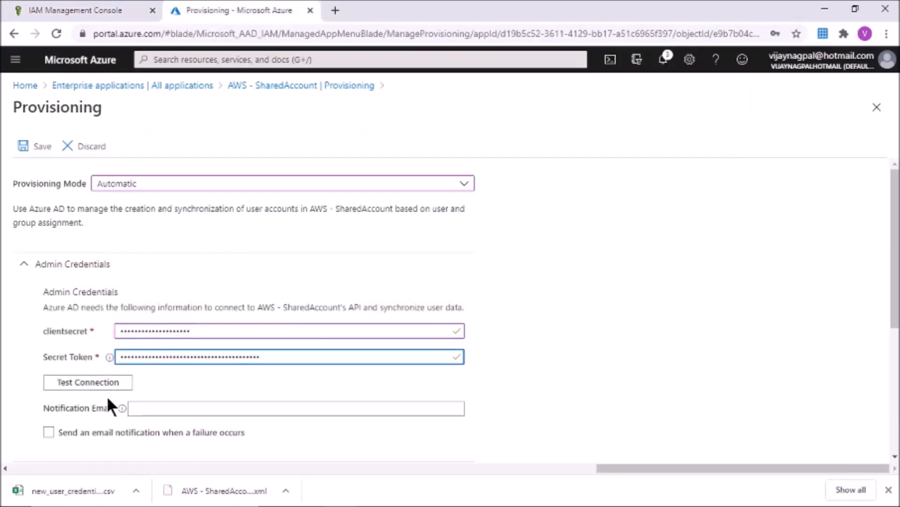
# Step: Test the connection, save, then switch Provisioning Status On and save again
pyautogui.click(78, 382)
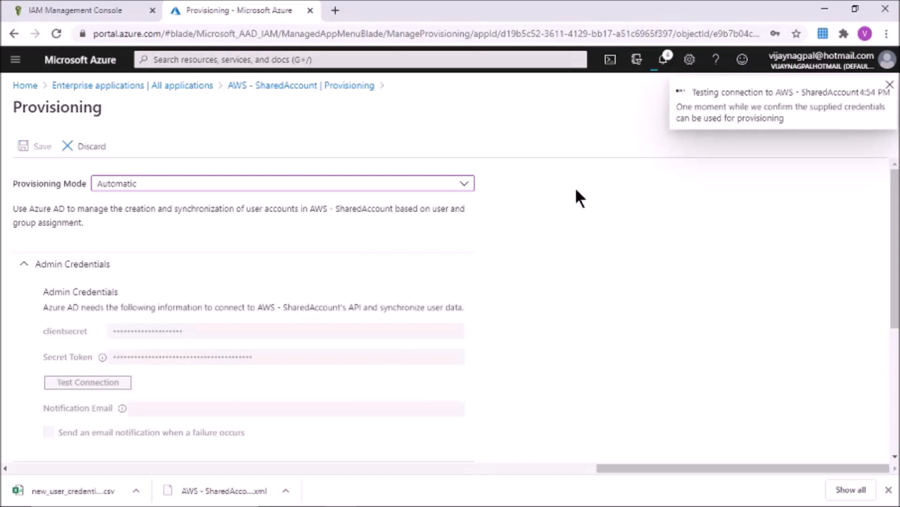
pyautogui.click(891, 86)
pyautogui.click(28, 146)
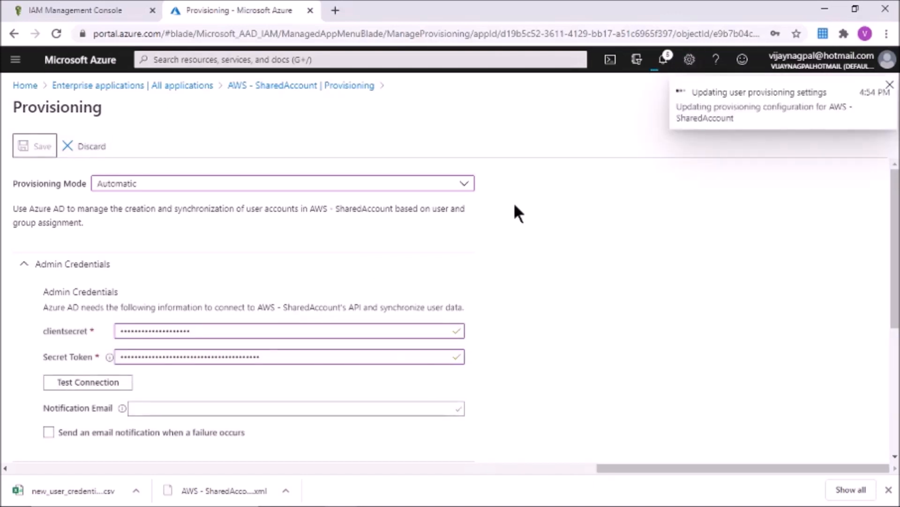
pyautogui.moveTo(894, 230); pyautogui.dragTo(895, 341)
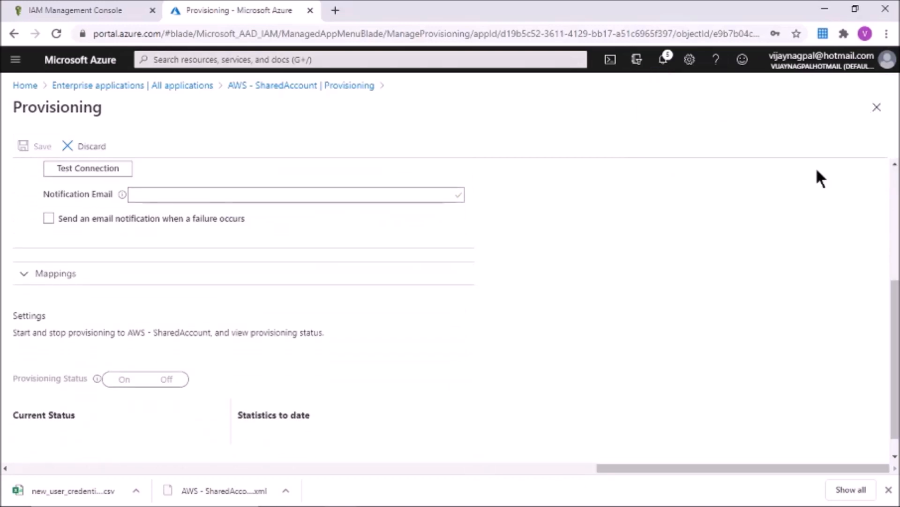
pyautogui.click(125, 383)
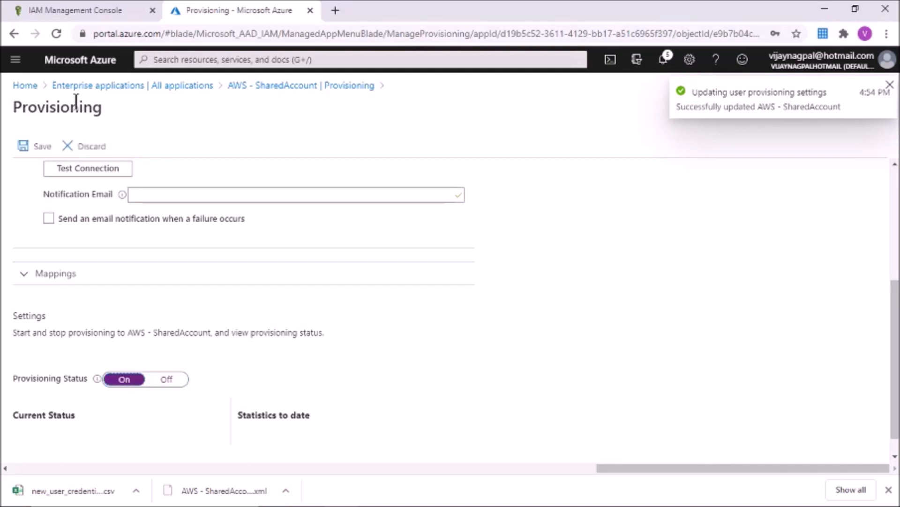
pyautogui.click(40, 148)
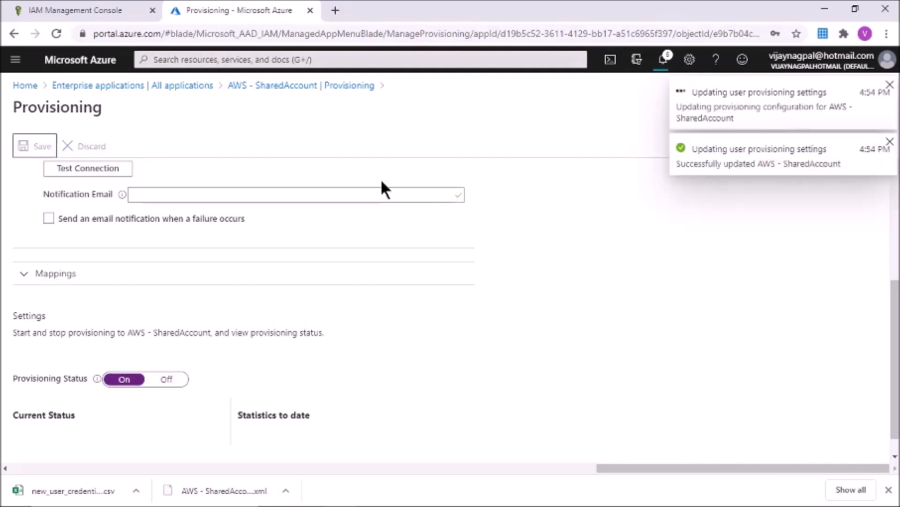
pyautogui.click(890, 85)
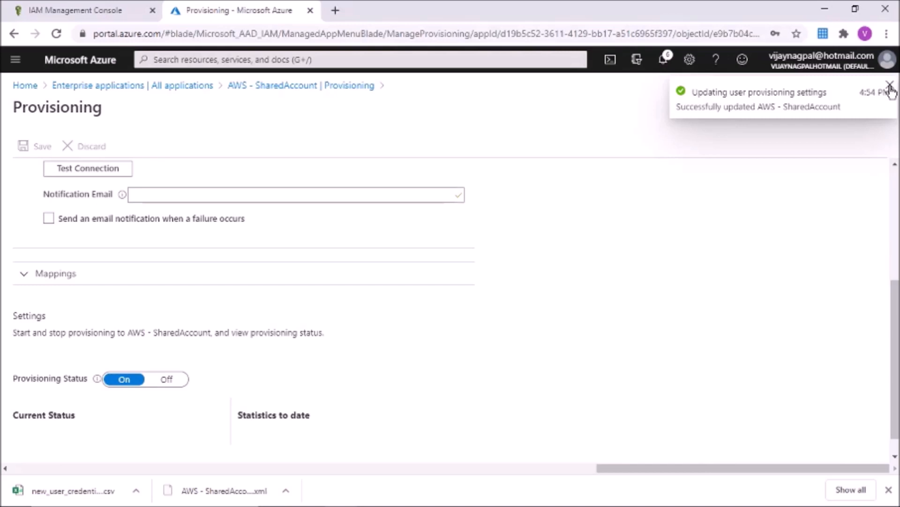
pyautogui.click(889, 86)
# Step: Refresh the provisioning overview showing the initial cycle completed with 2 roles, then return to AWS
pyautogui.click(271, 86)
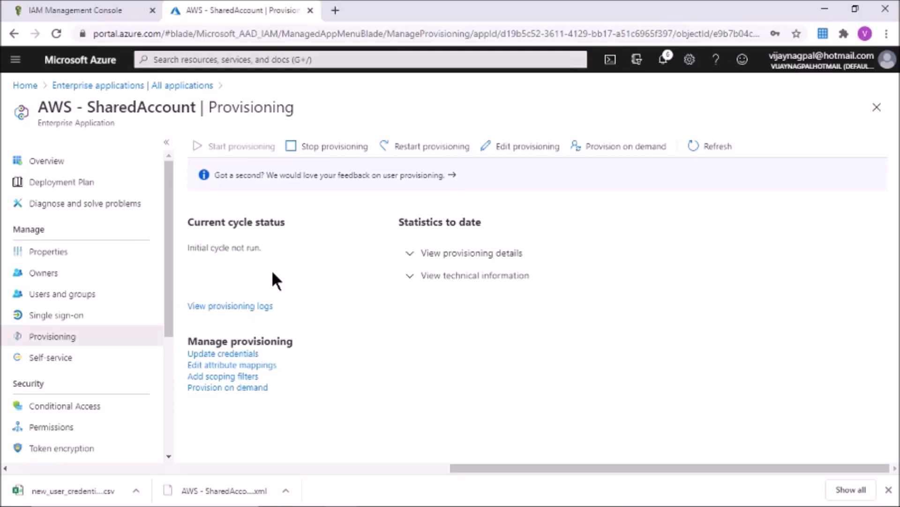
pyautogui.click(715, 148)
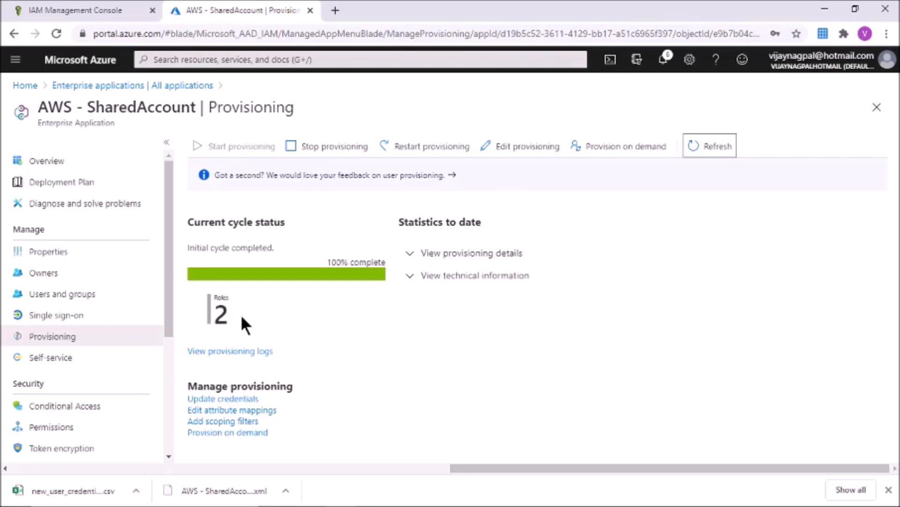
pyautogui.click(84, 10)
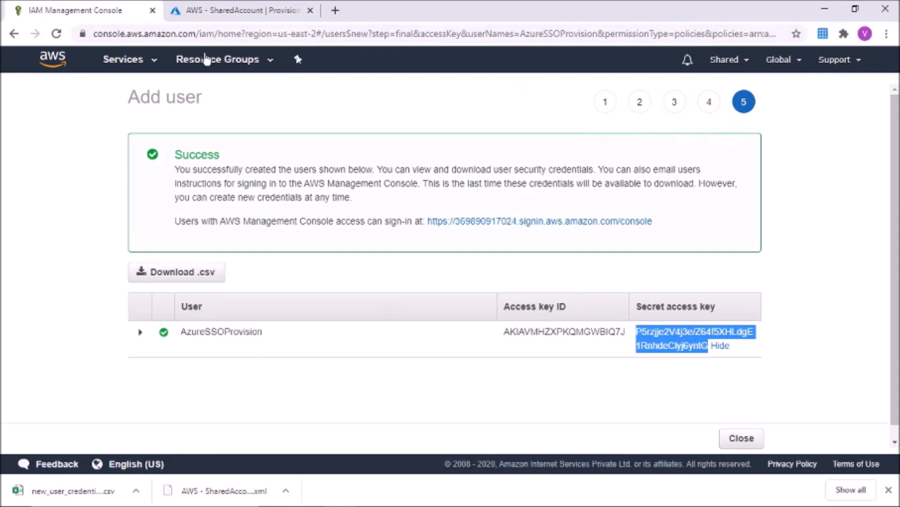
# Step: View the IAM Roles list with the Admin and Developer roles, then return to Azure
pyautogui.click(135, 65)
pyautogui.click(45, 124)
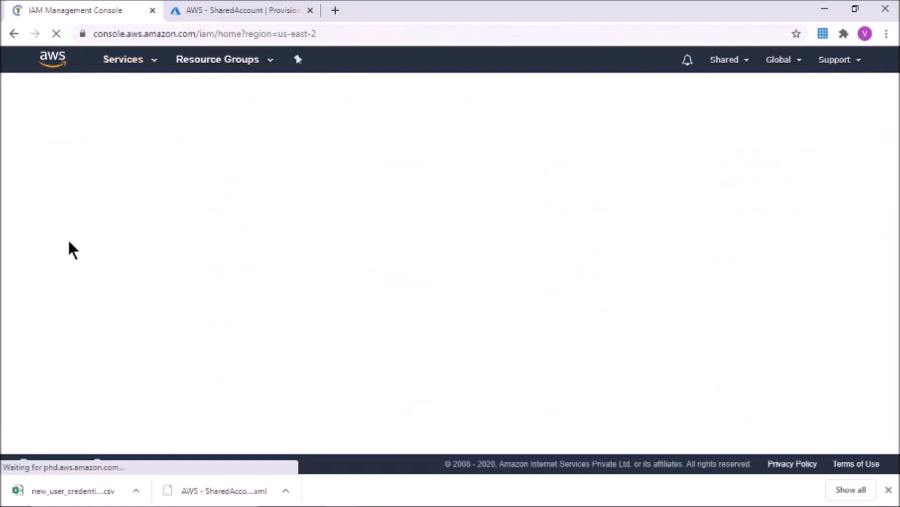
pyautogui.click(43, 230)
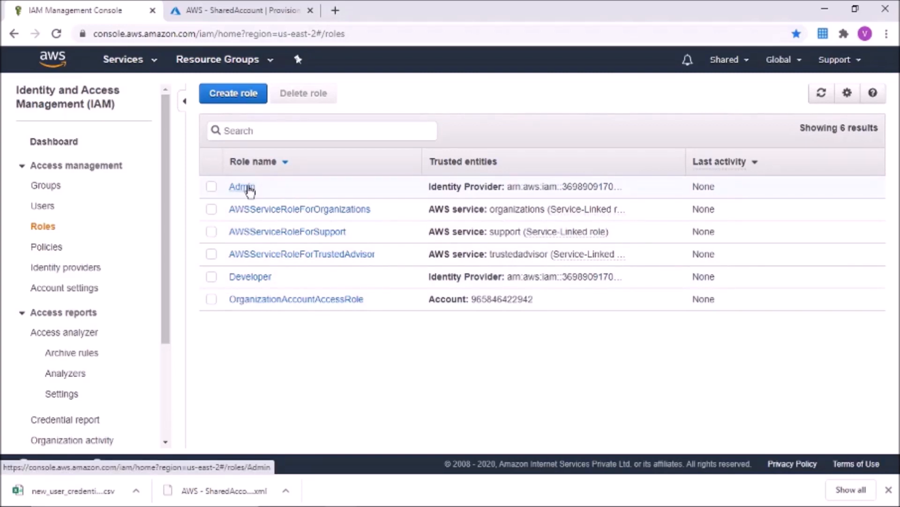
pyautogui.click(239, 10)
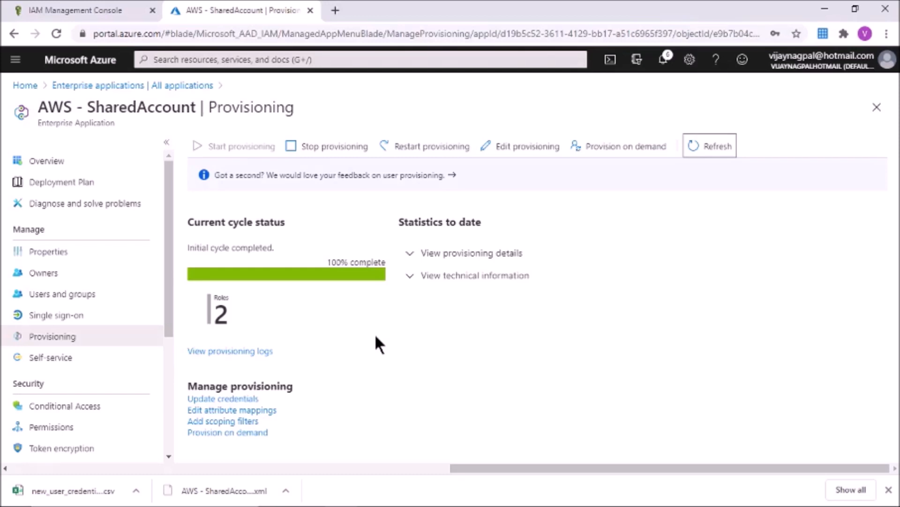
pyautogui.click(56, 296)
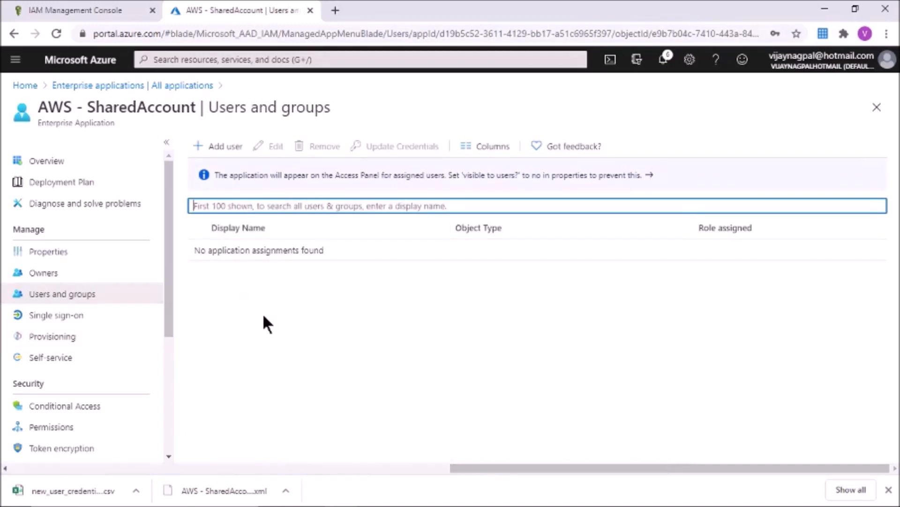
pyautogui.click(215, 148)
pyautogui.click(134, 234)
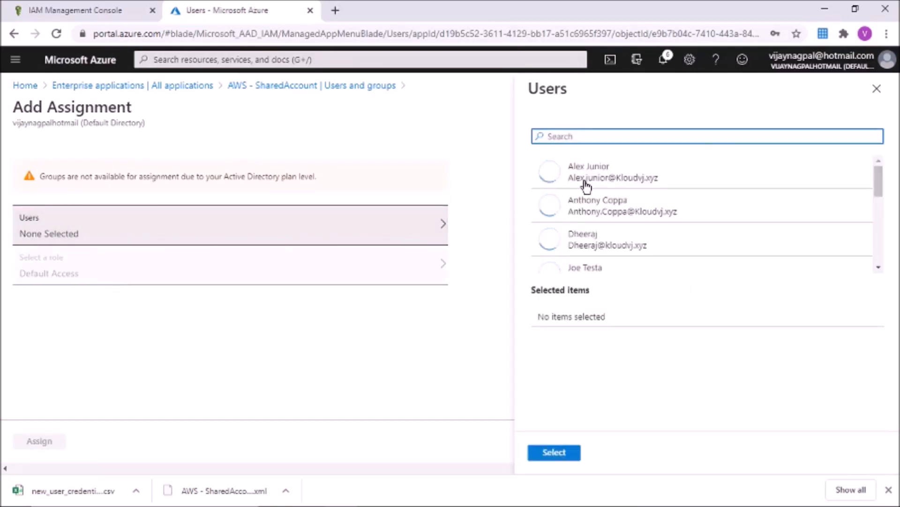
pyautogui.click(875, 90)
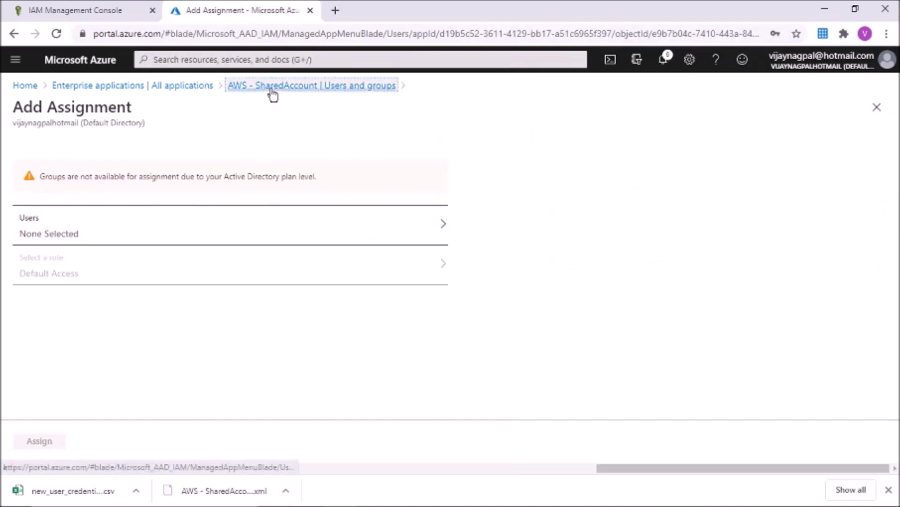
pyautogui.click(270, 87)
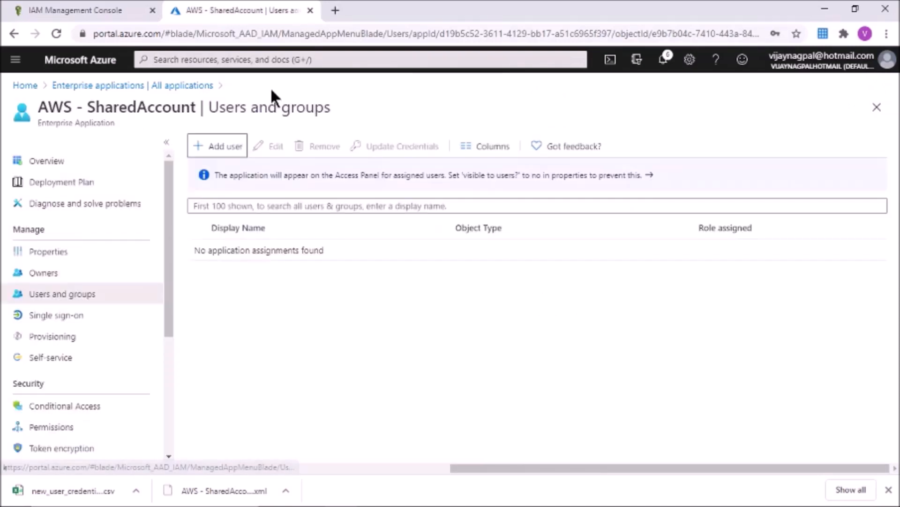
pyautogui.click(40, 337)
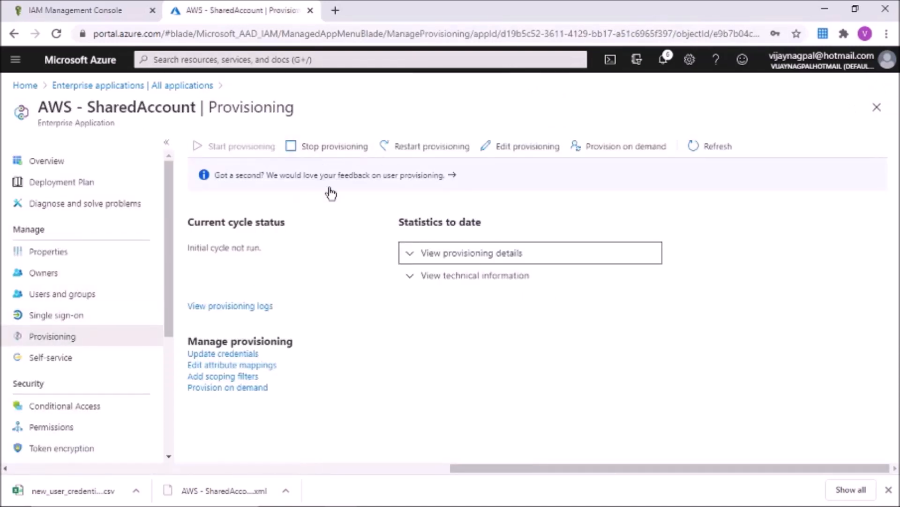
# Step: Restart provisioning for AWS - SharedAccount, confirm, and refresh the status
pyautogui.click(434, 148)
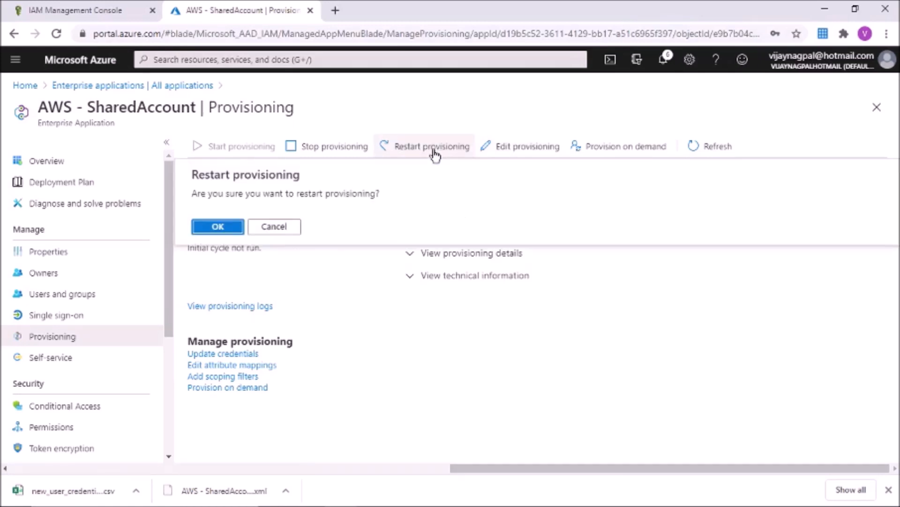
pyautogui.click(216, 227)
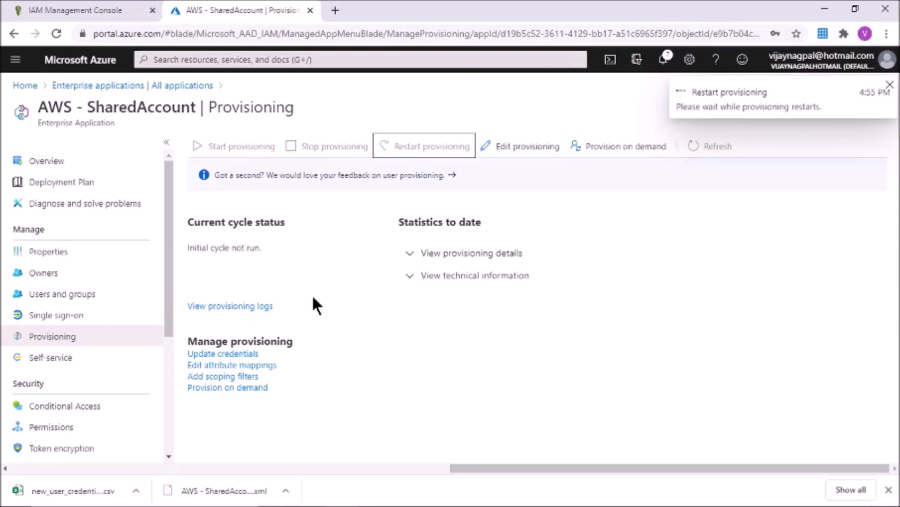
pyautogui.click(890, 87)
pyautogui.click(718, 151)
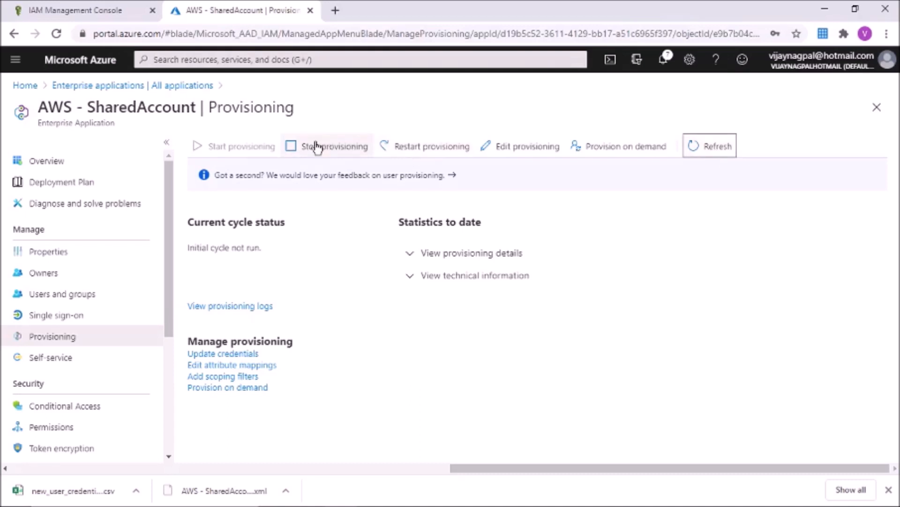
# Step: Stop provisioning, start it again, and show the Users and groups page
pyautogui.click(332, 149)
pyautogui.click(221, 226)
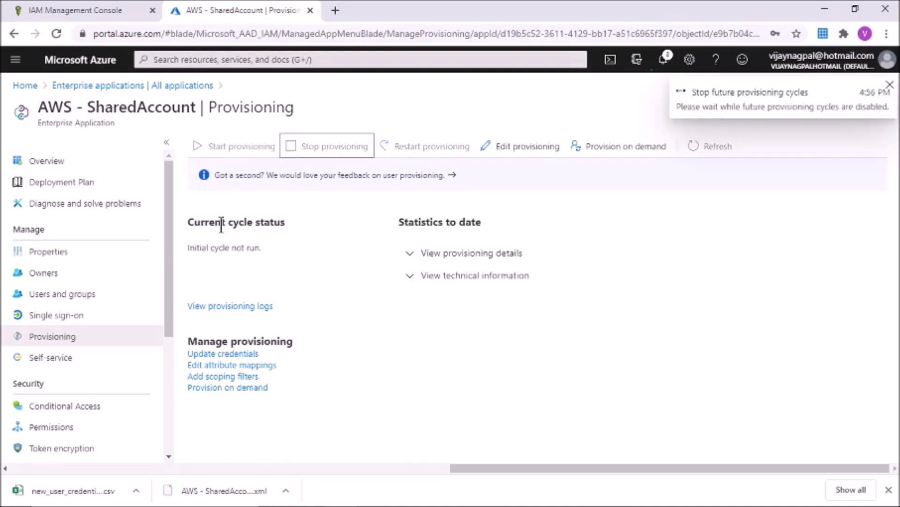
pyautogui.click(890, 89)
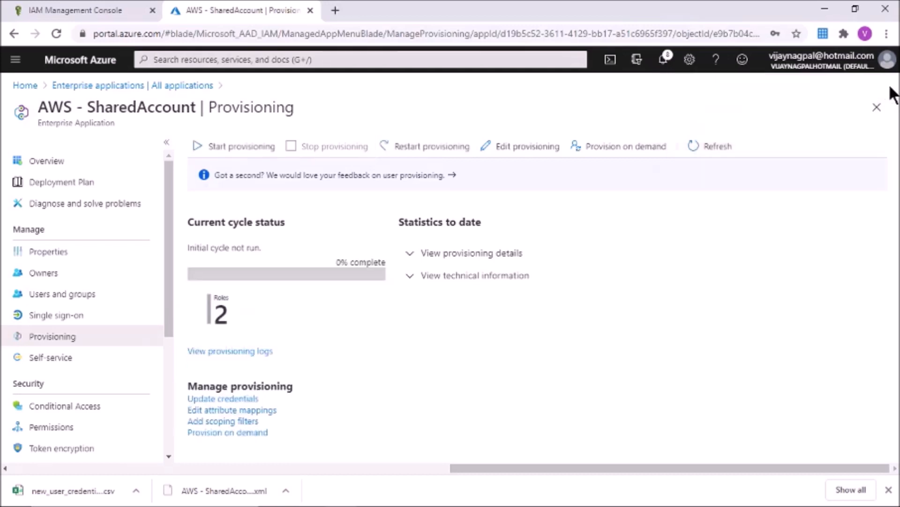
pyautogui.click(232, 147)
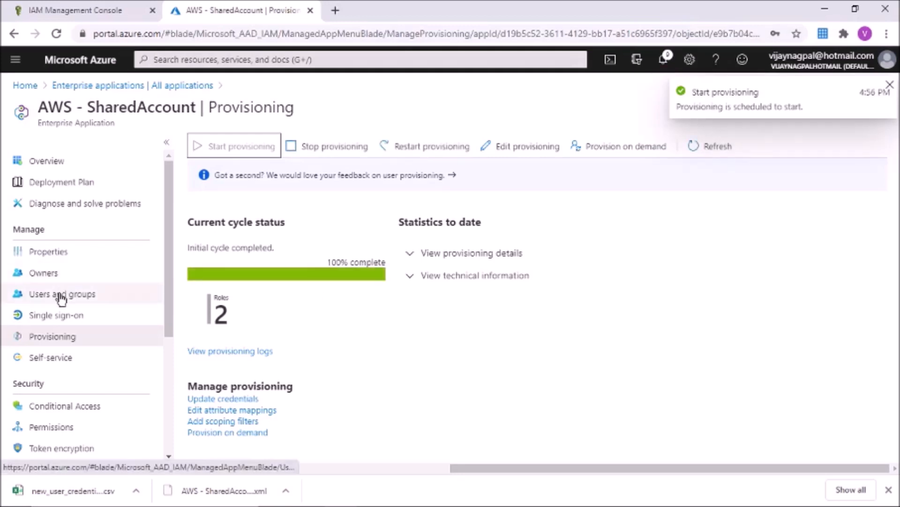
pyautogui.click(44, 298)
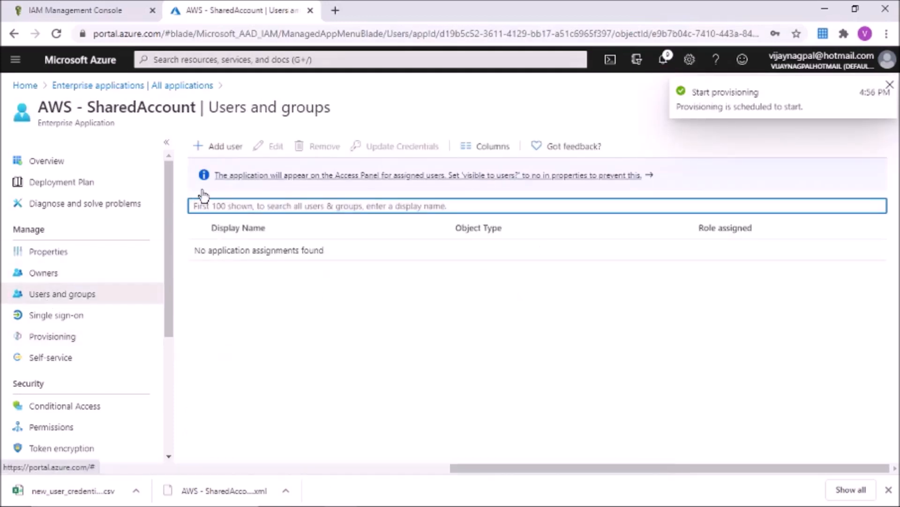
# Step: Reload the Azure portal so the app's roles become available for assignment
pyautogui.click(223, 147)
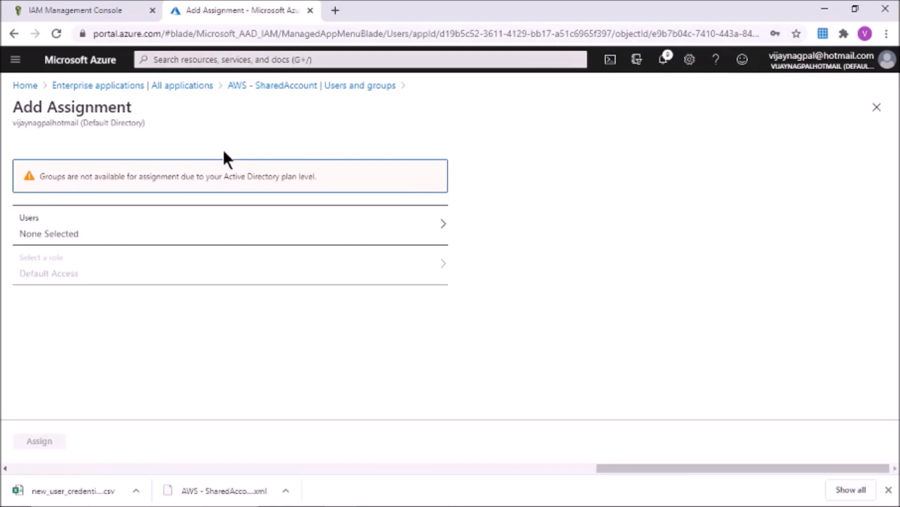
pyautogui.click(154, 282)
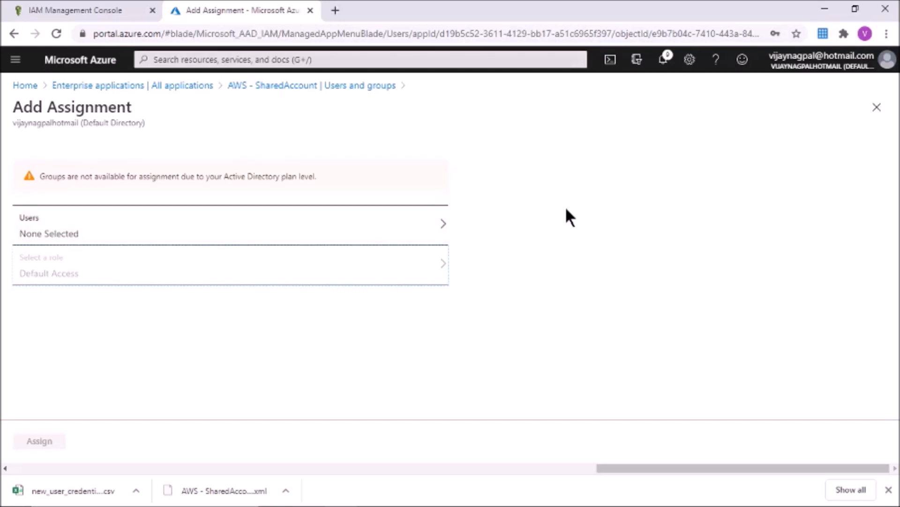
pyautogui.click(246, 87)
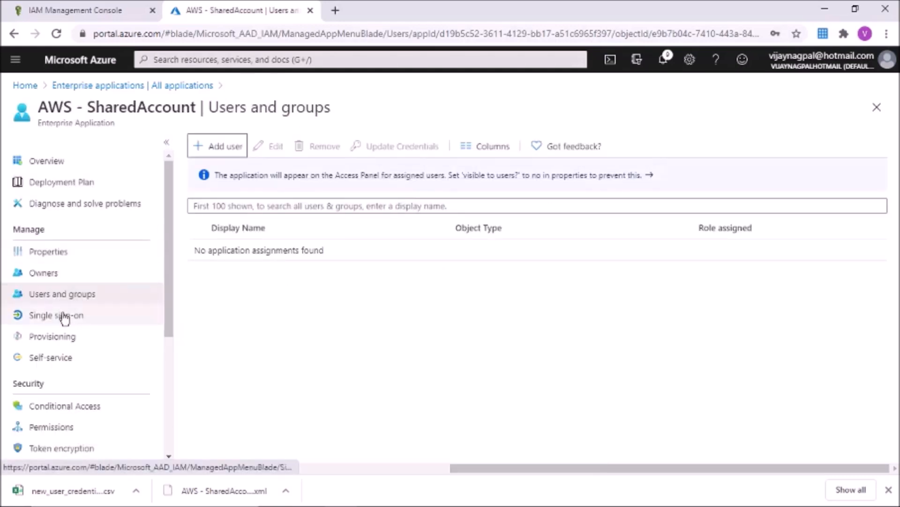
pyautogui.click(403, 34)
pyautogui.press('Return')
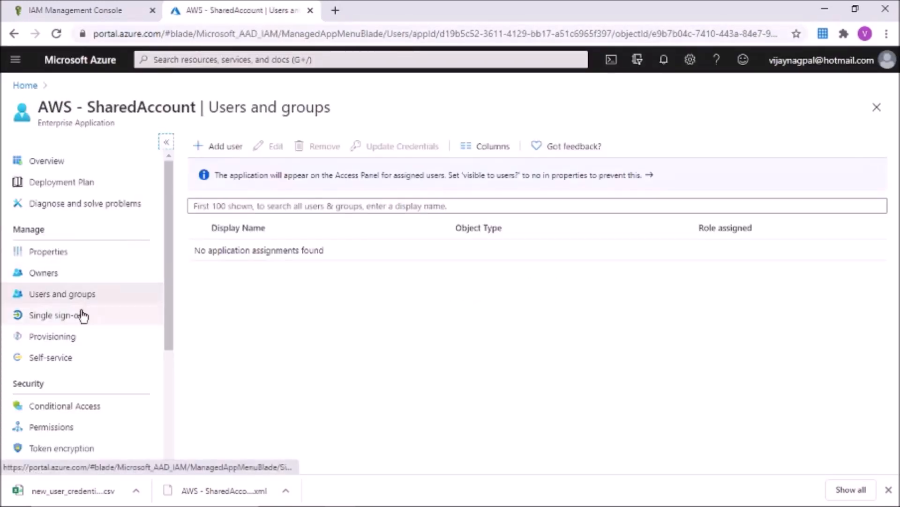
# Step: Assign the first user to AWS - SharedAccount with the Developer.AzureAD role
pyautogui.click(227, 144)
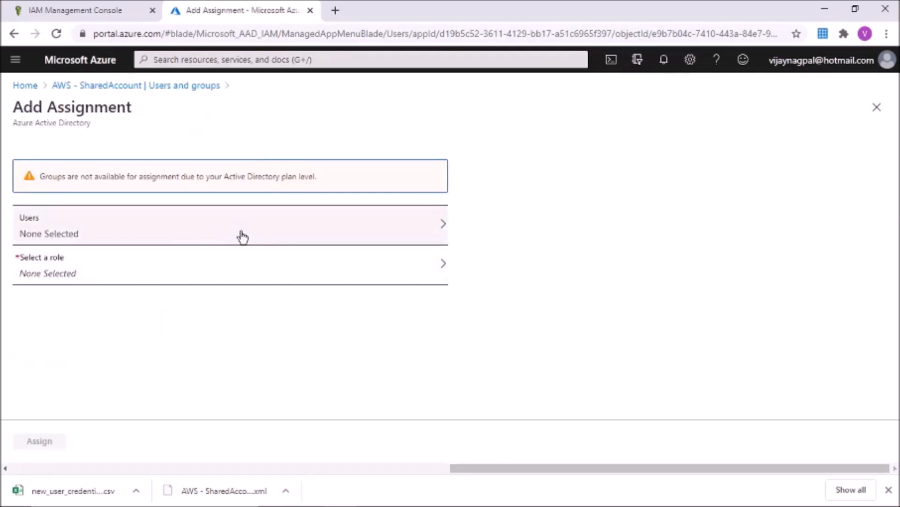
pyautogui.click(241, 237)
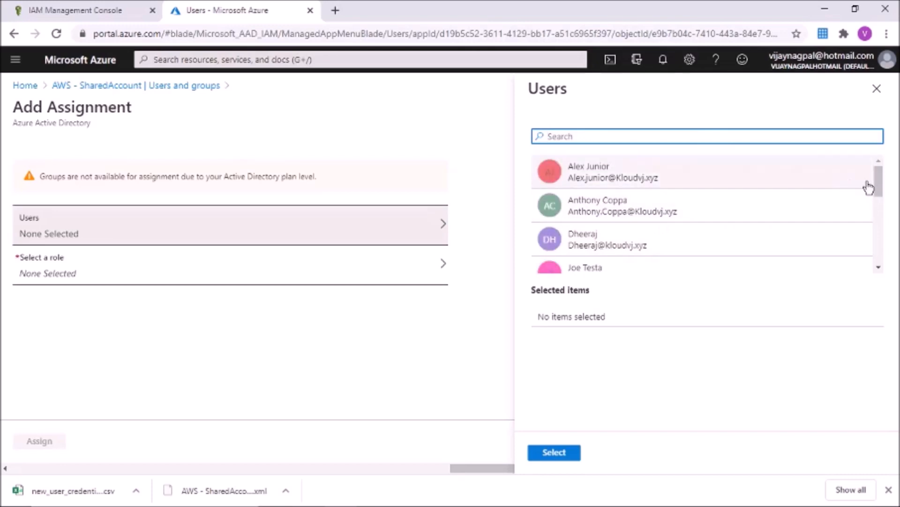
pyautogui.moveTo(878, 180); pyautogui.dragTo(878, 207)
pyautogui.click(645, 208)
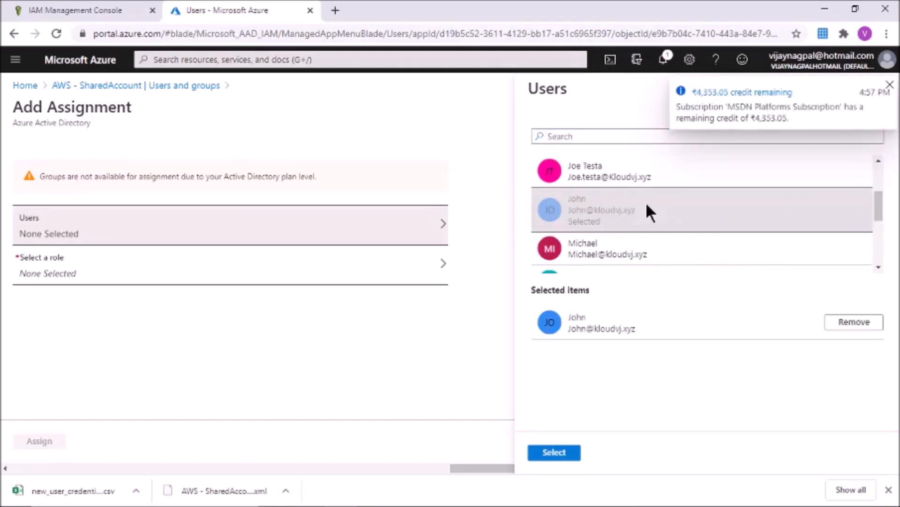
pyautogui.click(889, 86)
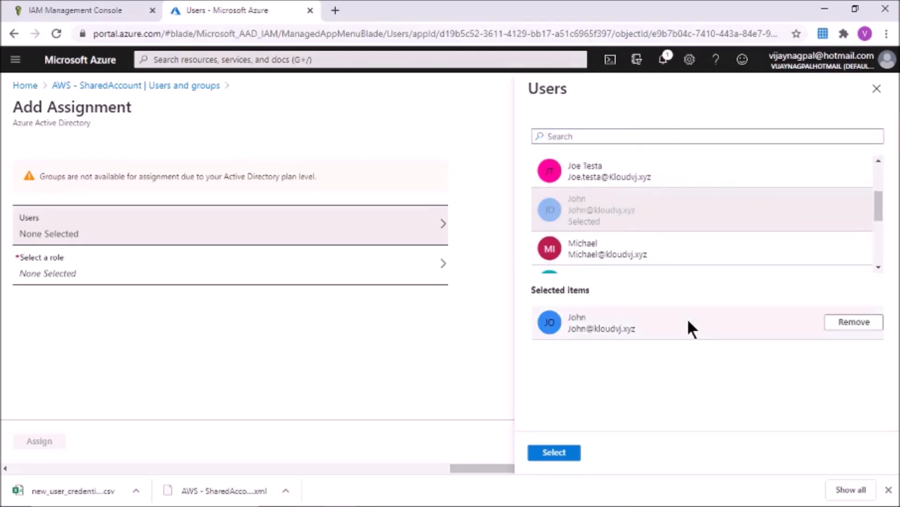
pyautogui.click(553, 452)
pyautogui.click(295, 279)
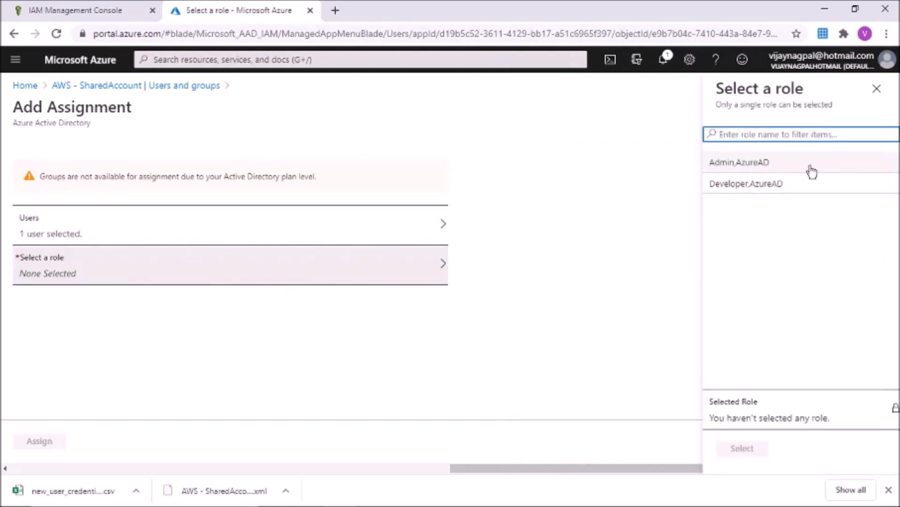
pyautogui.click(777, 184)
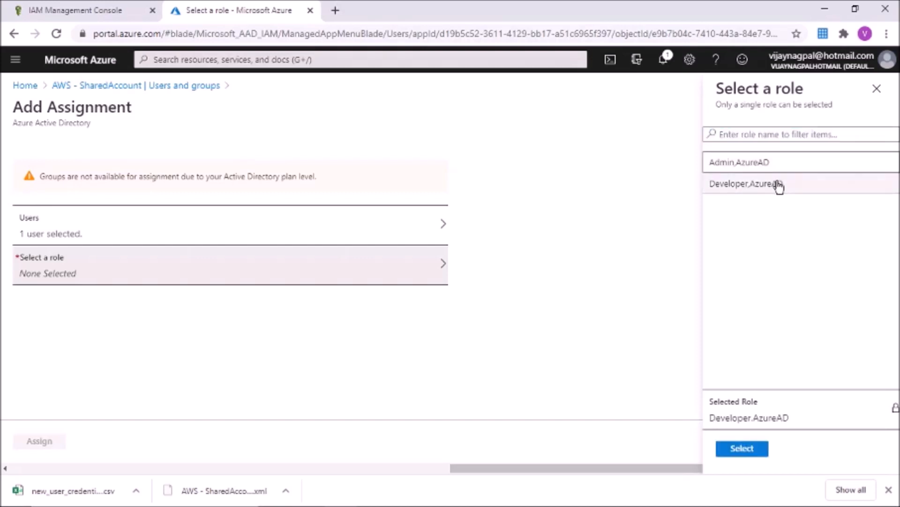
pyautogui.click(743, 449)
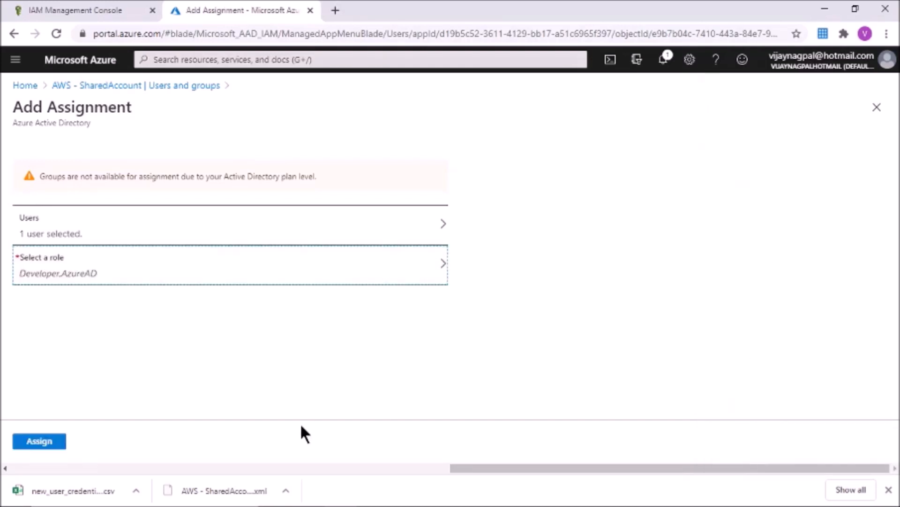
pyautogui.click(40, 440)
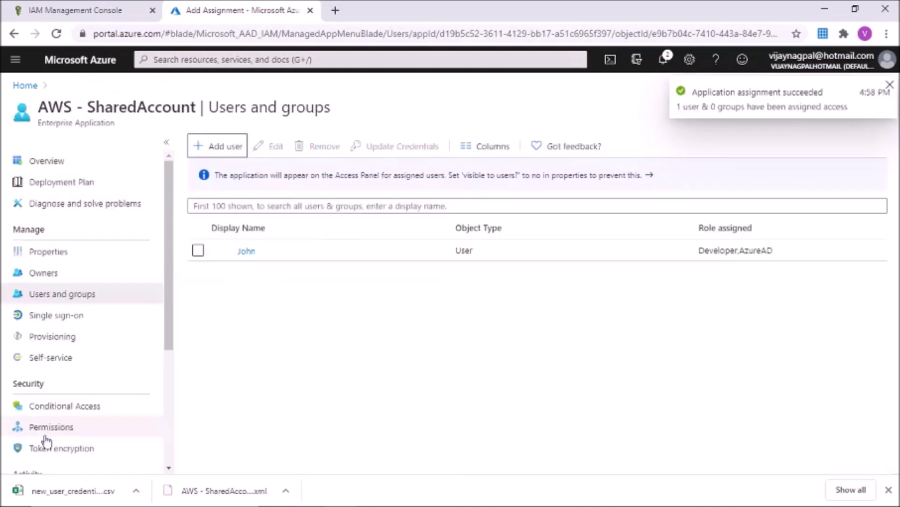
# Step: Search for the second user and assign them to AWS - SharedAccount as Admin.AzureAD
pyautogui.click(221, 151)
pyautogui.click(164, 243)
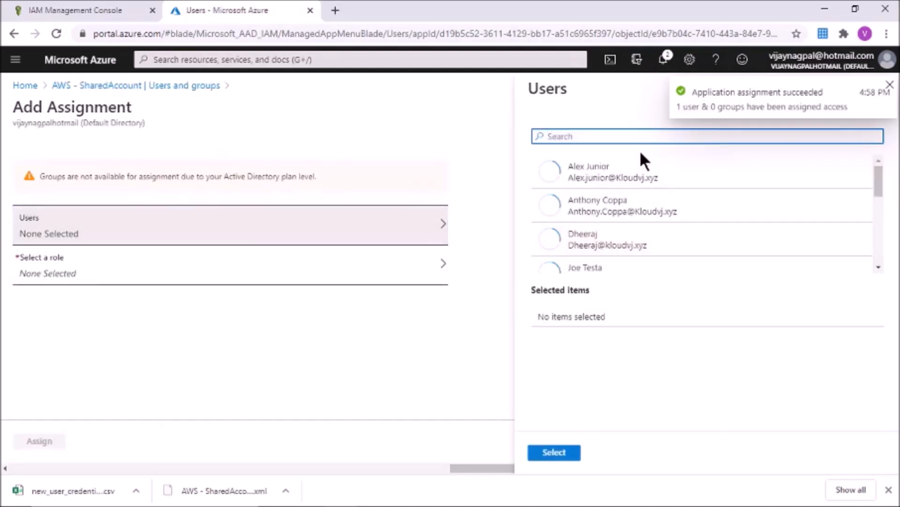
pyautogui.click(613, 137)
pyautogui.write('michael')
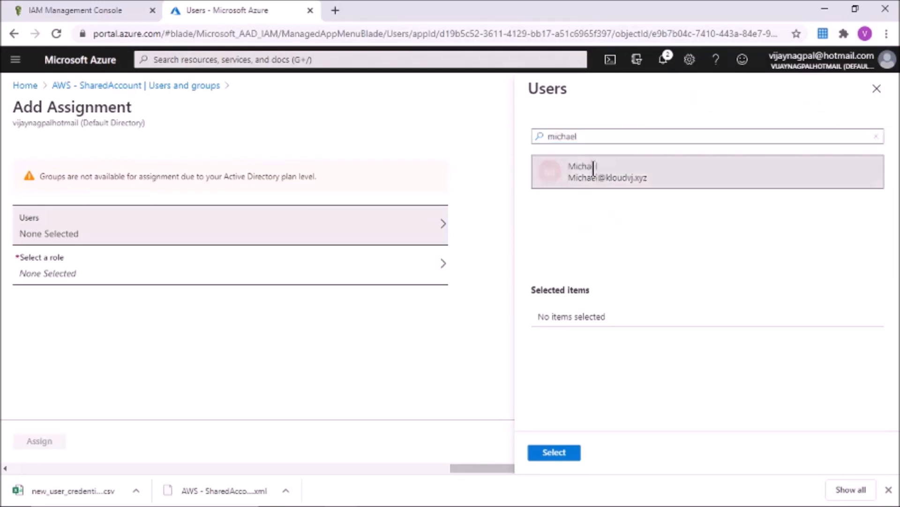
pyautogui.click(584, 168)
pyautogui.click(580, 452)
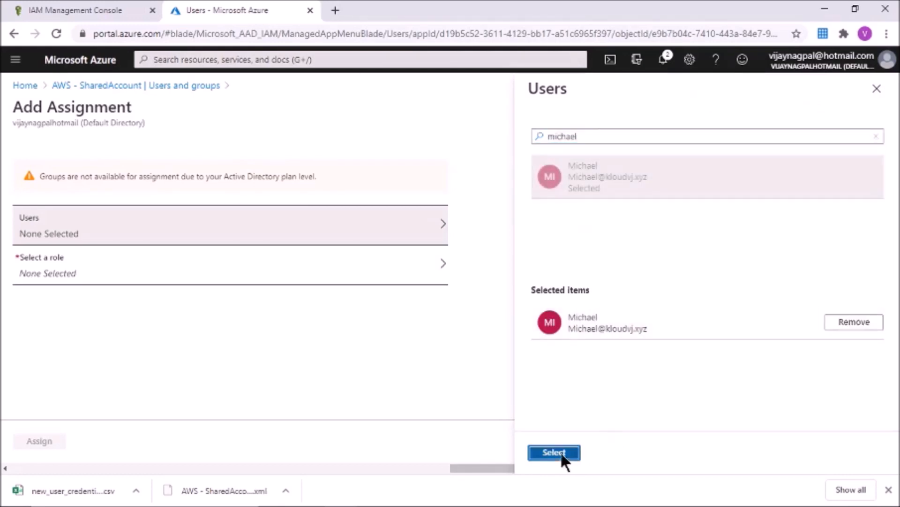
pyautogui.click(358, 265)
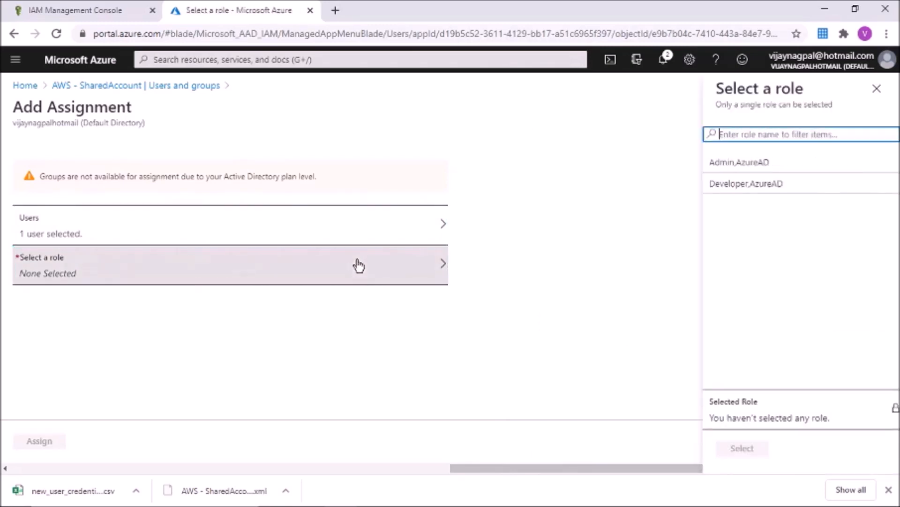
pyautogui.click(738, 168)
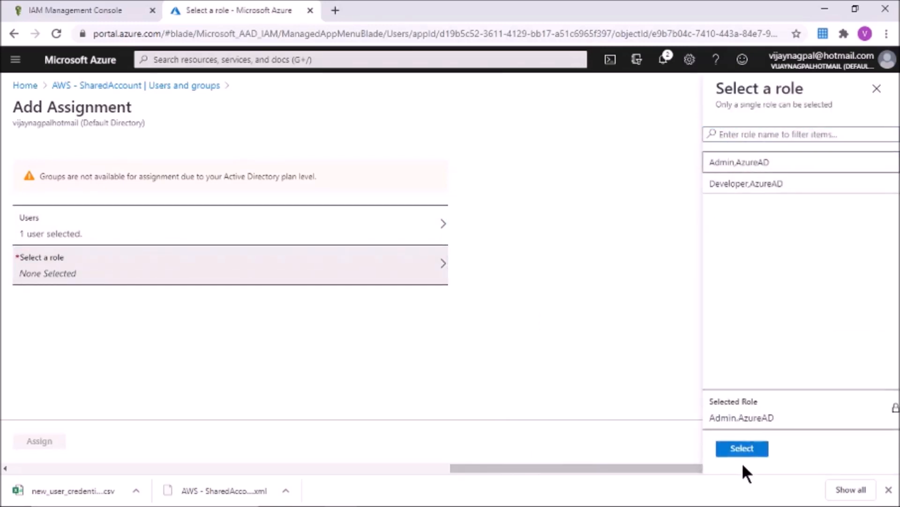
pyautogui.click(742, 449)
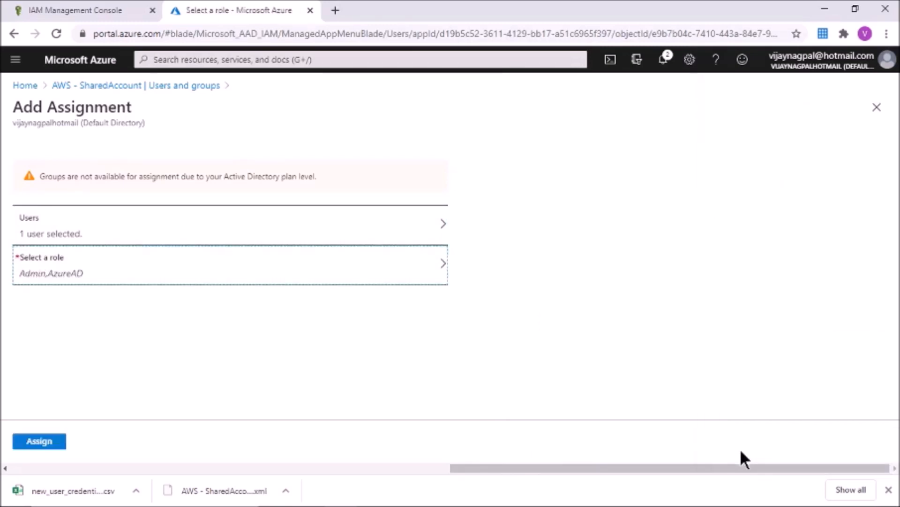
pyautogui.click(40, 447)
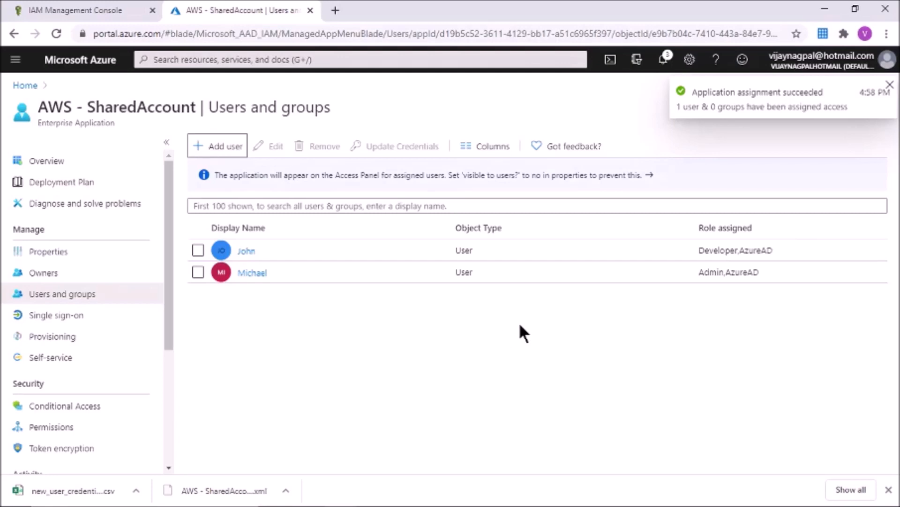
# Step: Launch Microsoft Edge and go to the My Apps portal
pyautogui.press('super')
pyautogui.write('ed')
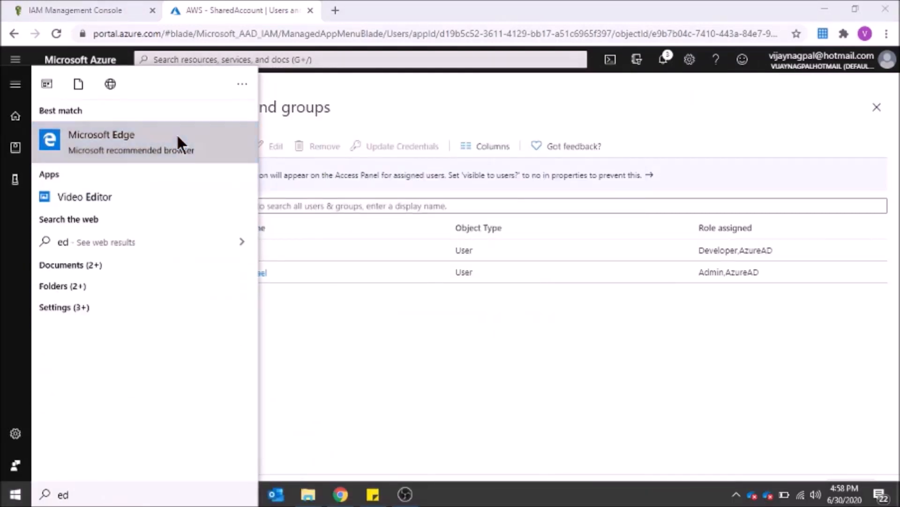
pyautogui.click(178, 137)
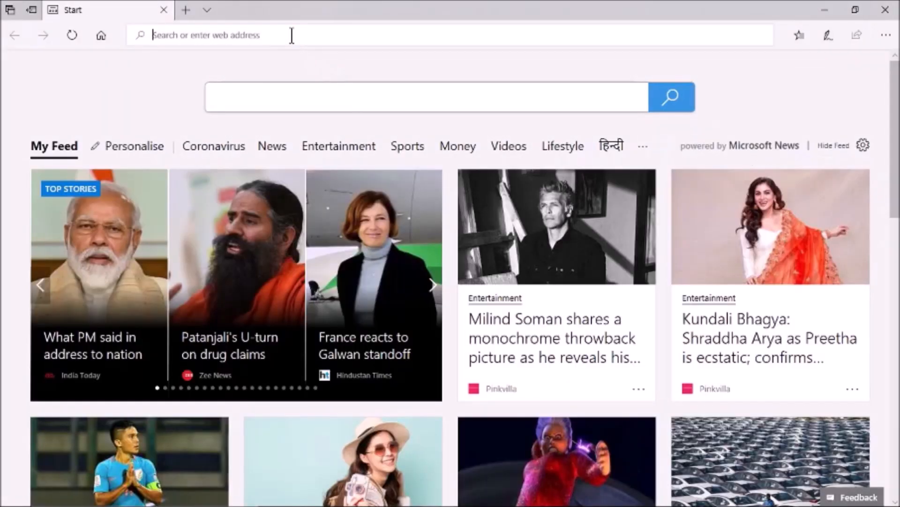
pyautogui.write('myapps.microsoft.com/')
pyautogui.press('Return')
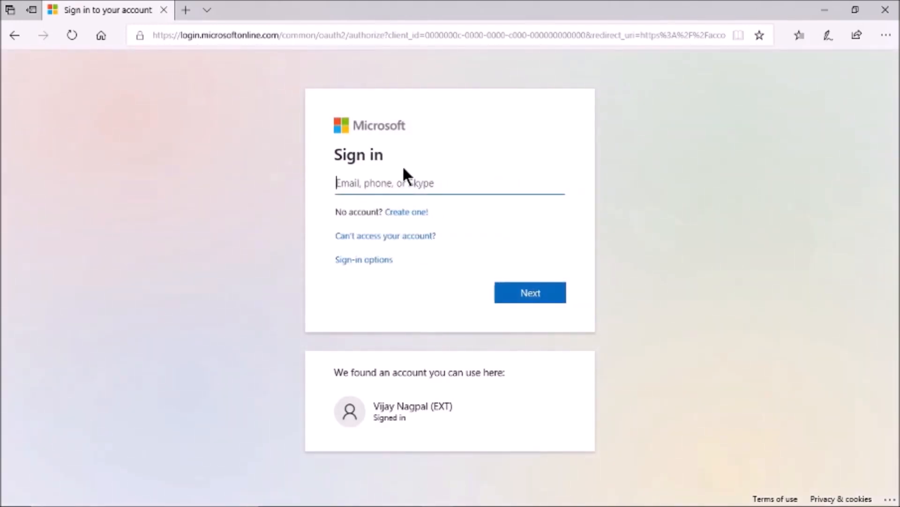
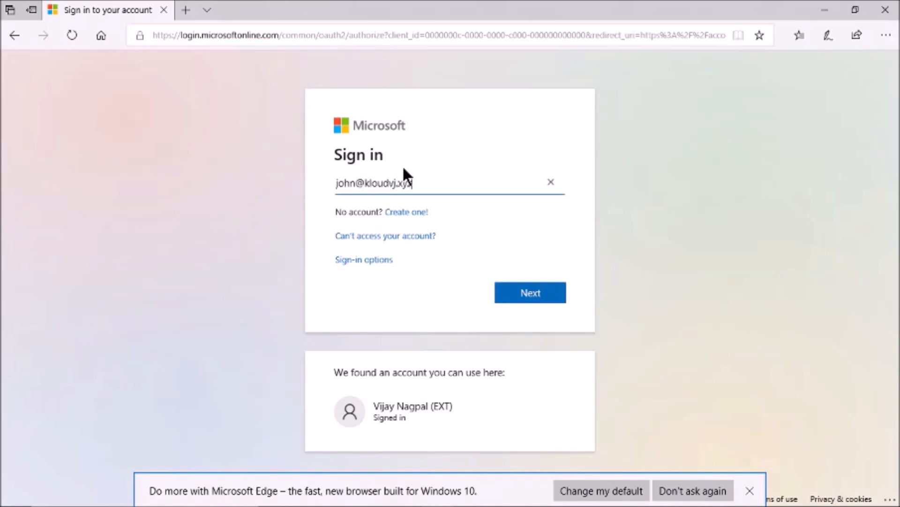
# Step: Sign in as the developer test user and replace the first-time password
pyautogui.click(532, 292)
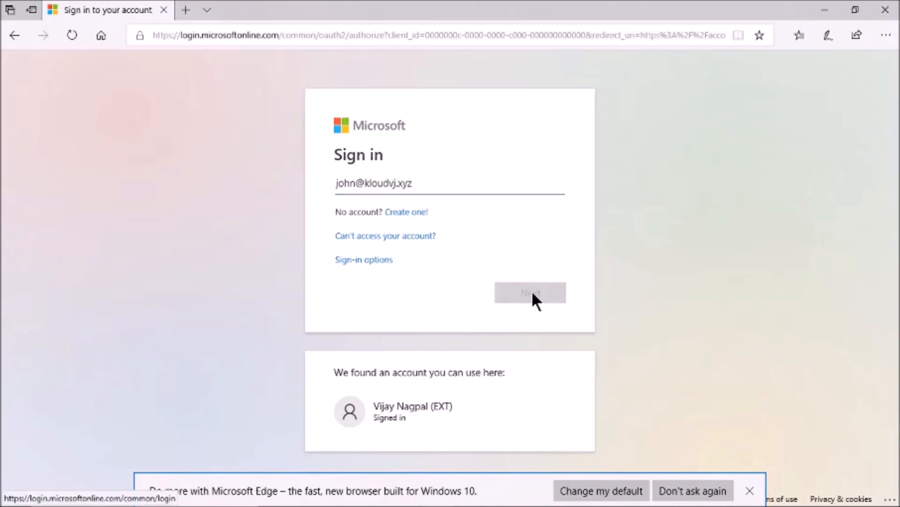
pyautogui.write('•')
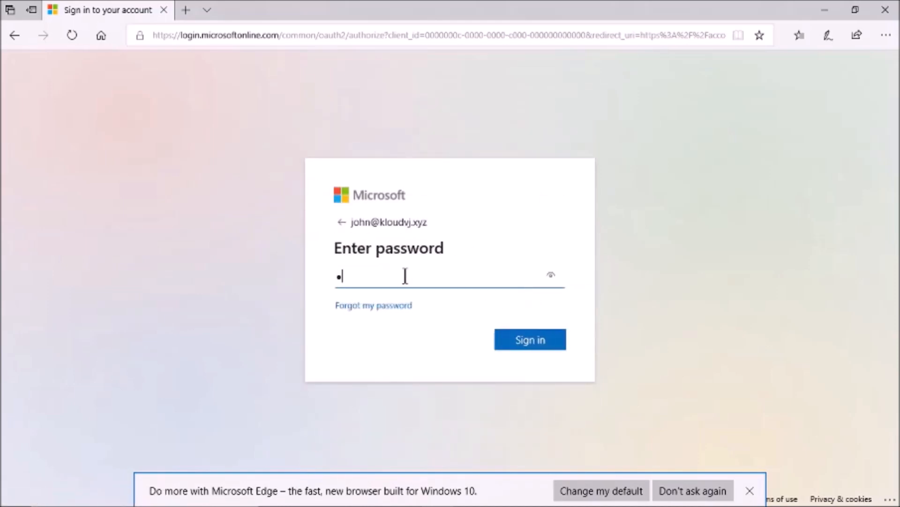
pyautogui.click(519, 347)
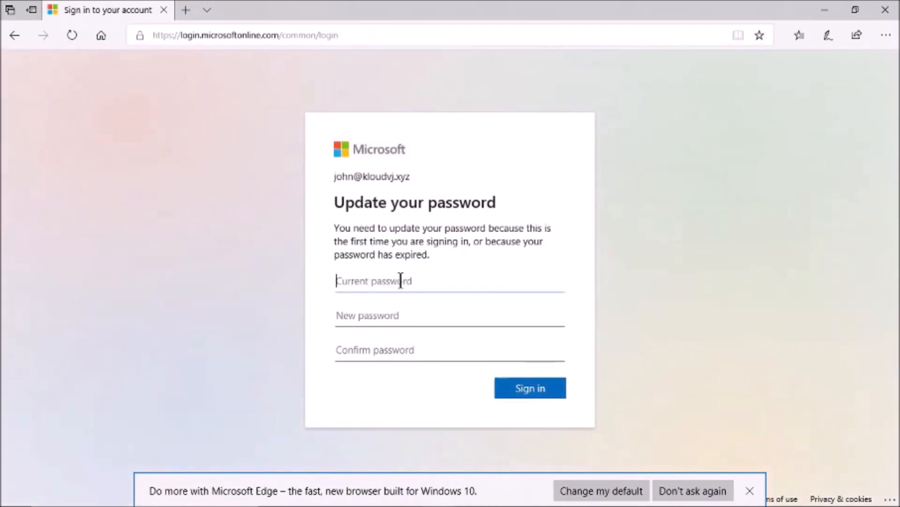
pyautogui.write('•')
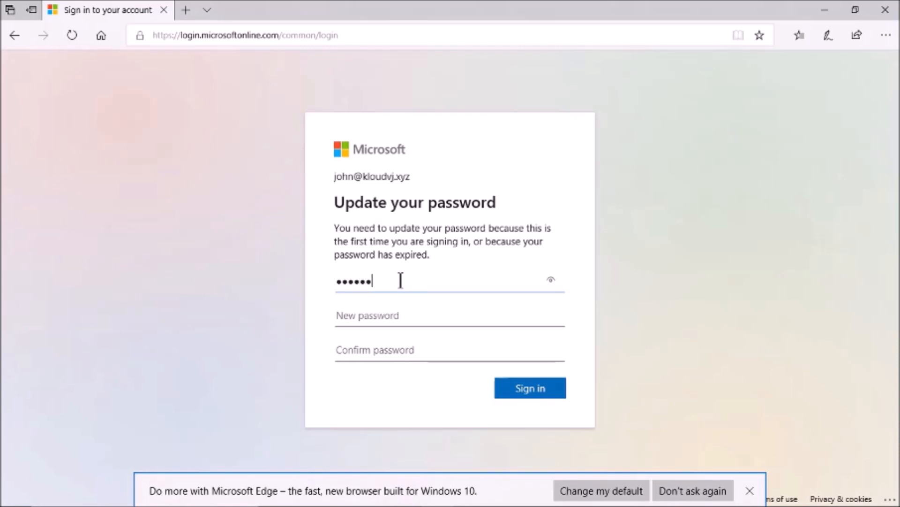
pyautogui.click(365, 321)
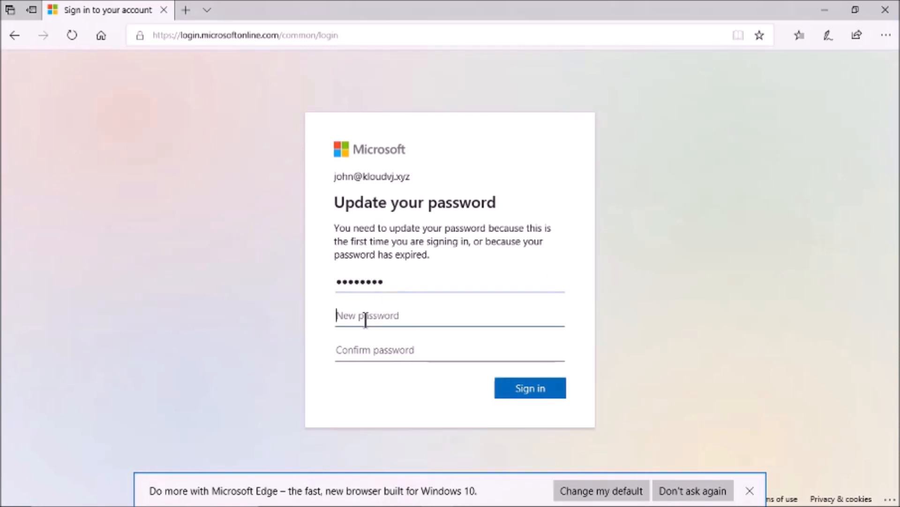
pyautogui.write('•••')
pyautogui.press('Tab')
pyautogui.write('••')
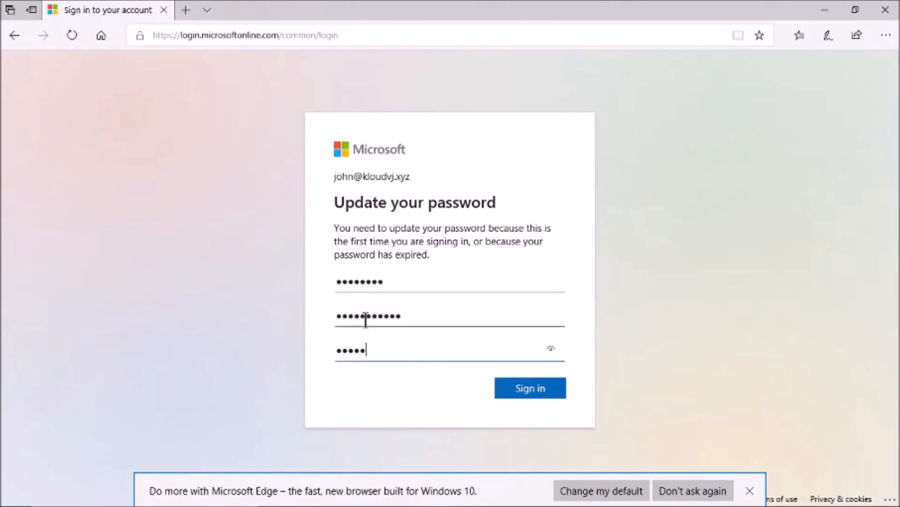
pyautogui.click(533, 393)
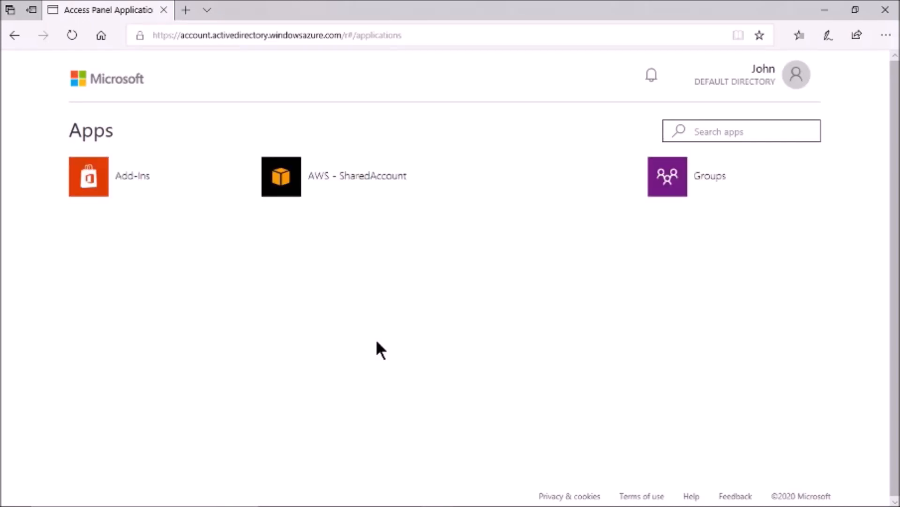
# Step: Launch the AWS - SharedAccount tile from the My Apps page
pyautogui.click(361, 186)
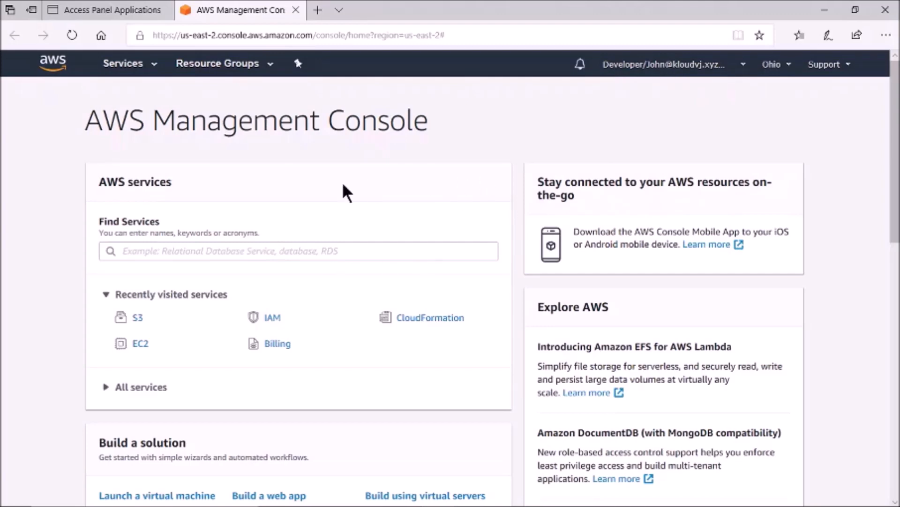
# Step: In EC2, start a Red Hat Enterprise Linux 8 t2.micro instance launch and review it
pyautogui.click(141, 345)
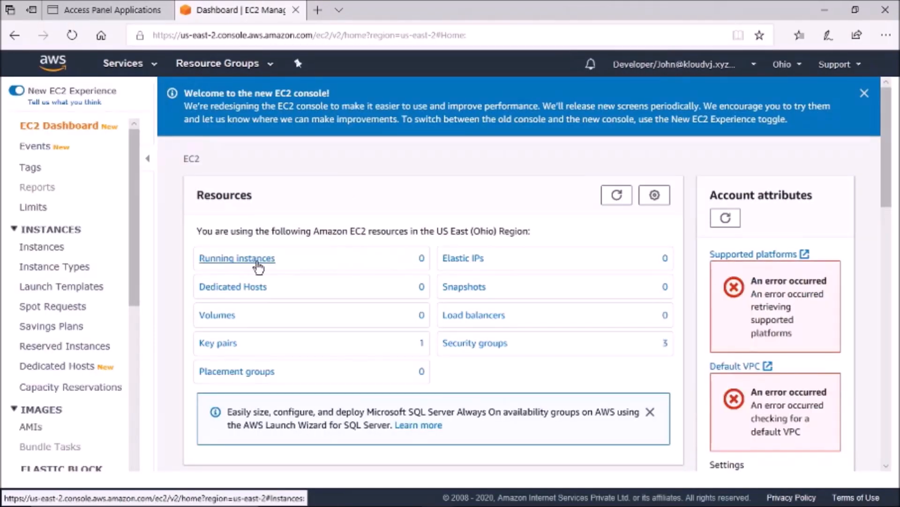
pyautogui.click(245, 264)
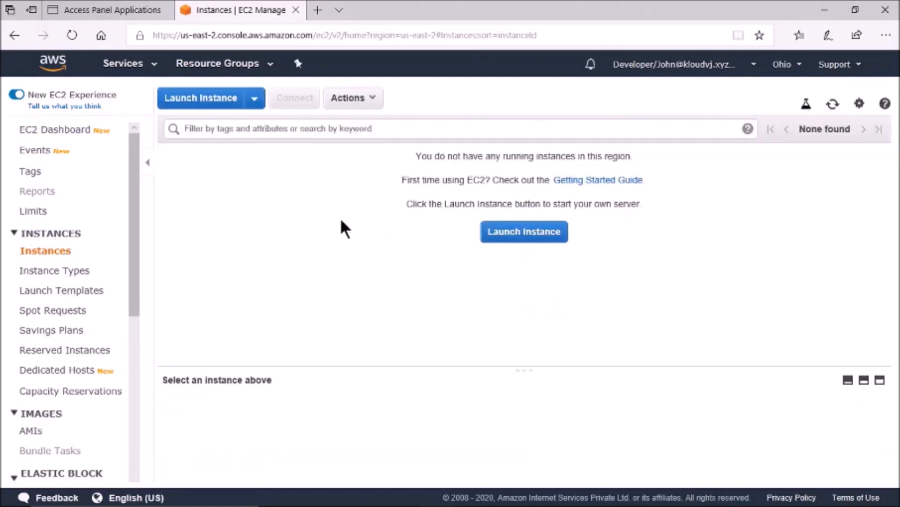
pyautogui.click(500, 229)
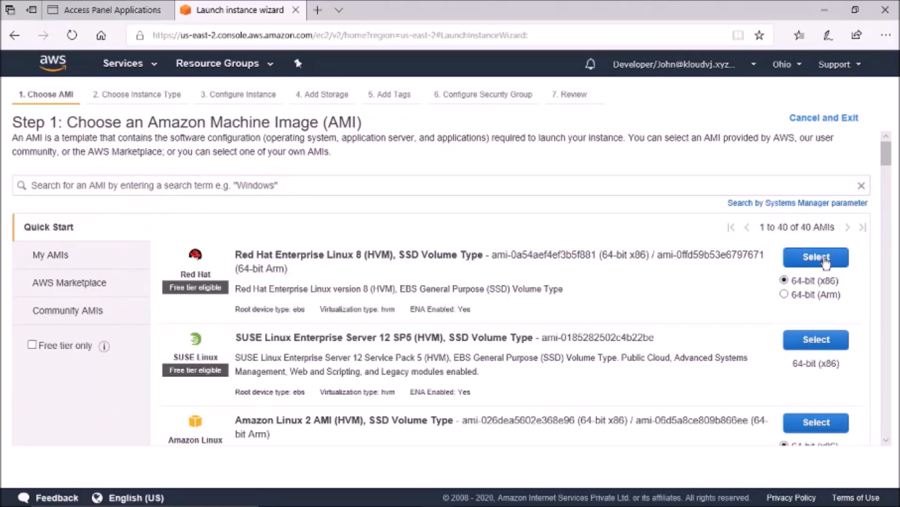
pyautogui.click(825, 263)
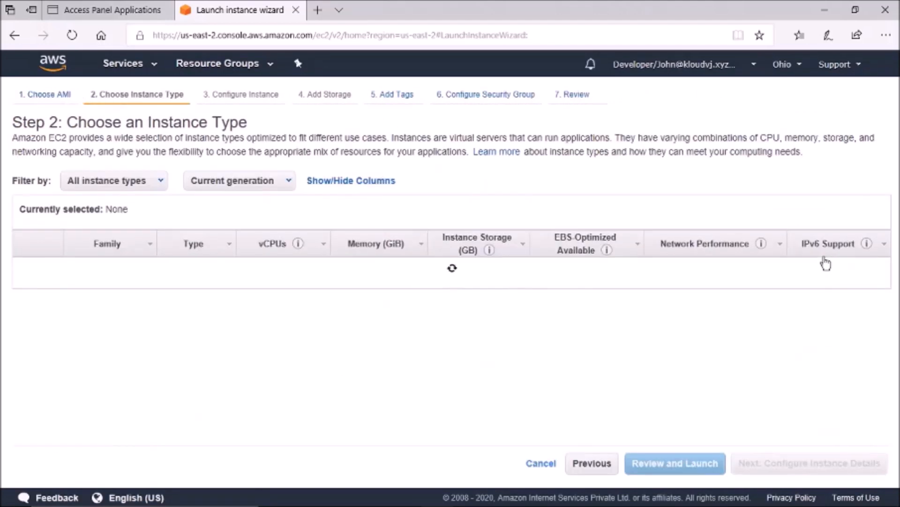
pyautogui.click(685, 460)
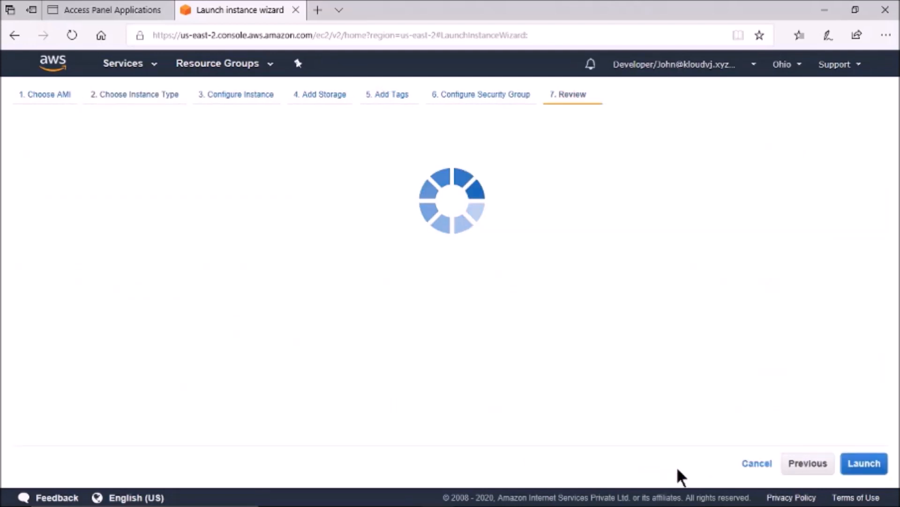
pyautogui.click(864, 463)
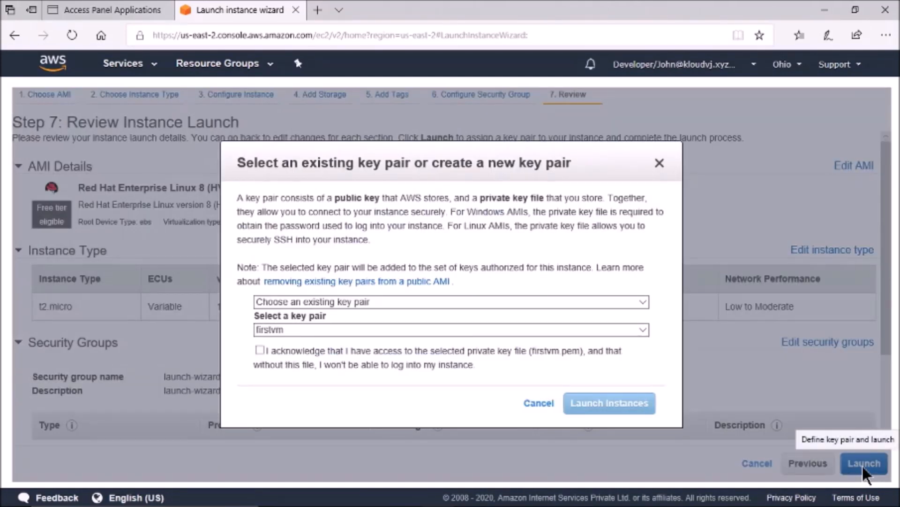
# Step: Create and download the new key pair firstvm1, then launch the instance
pyautogui.click(399, 302)
pyautogui.click(396, 312)
pyautogui.click(323, 330)
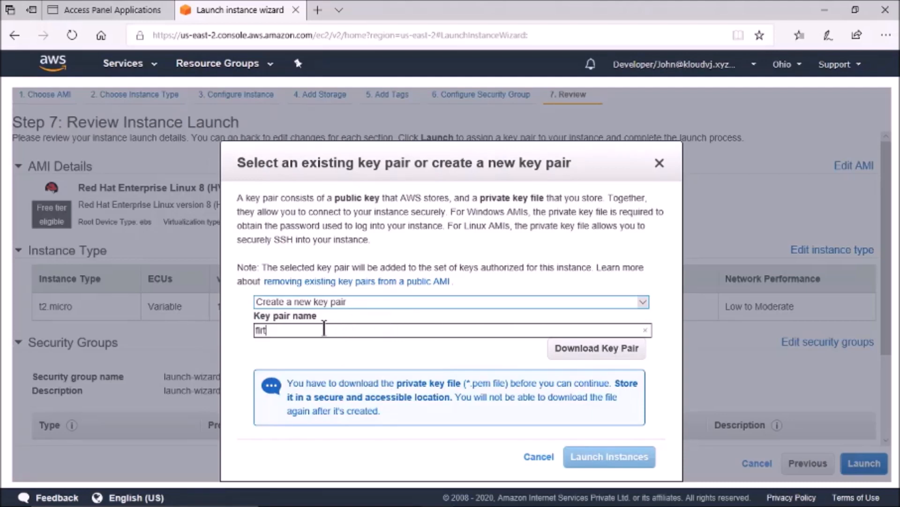
pyautogui.write('firstvm')
pyautogui.click(569, 347)
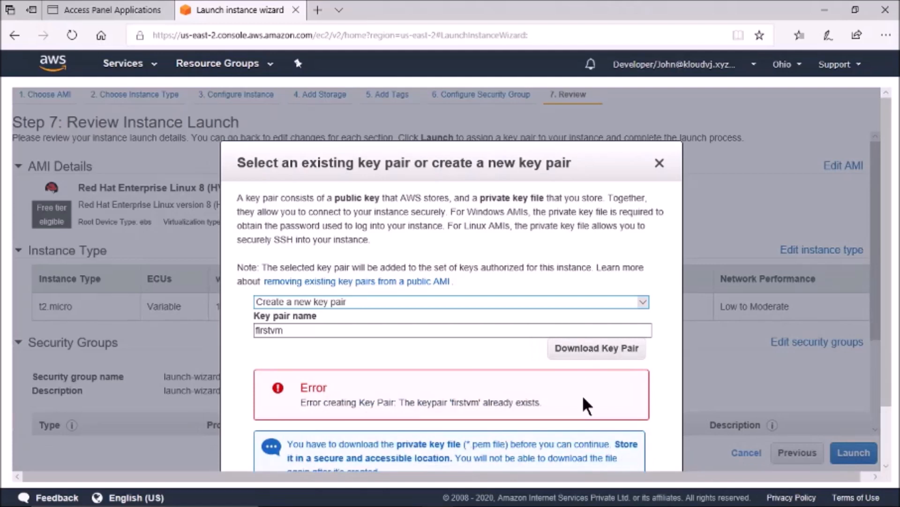
pyautogui.click(310, 334)
pyautogui.click(303, 334)
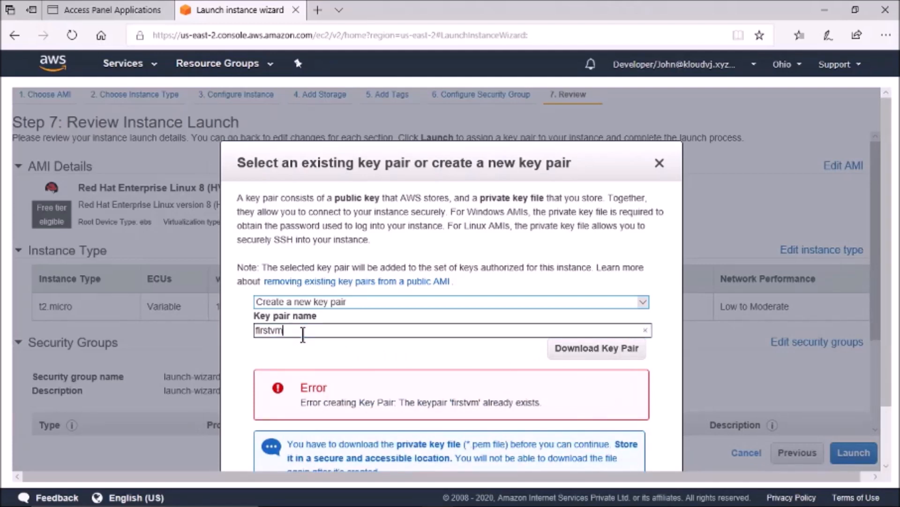
pyautogui.write('1')
pyautogui.click(605, 348)
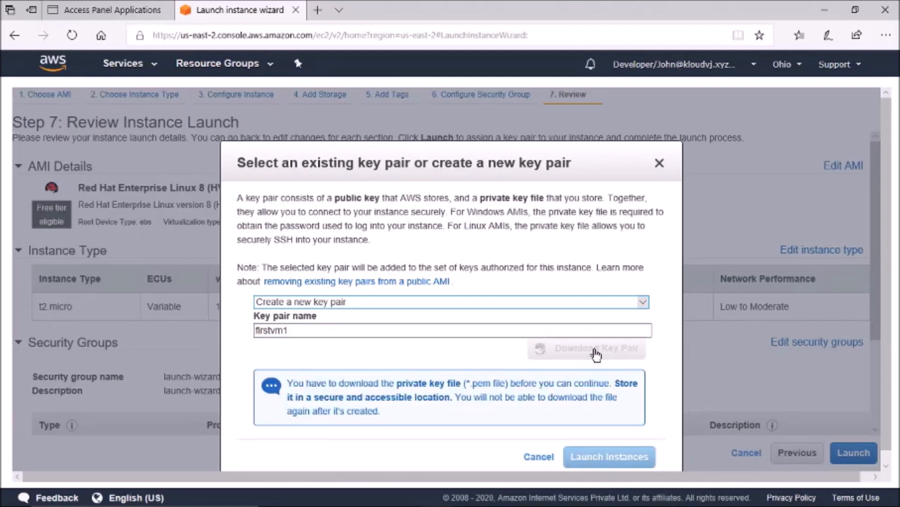
pyautogui.click(609, 456)
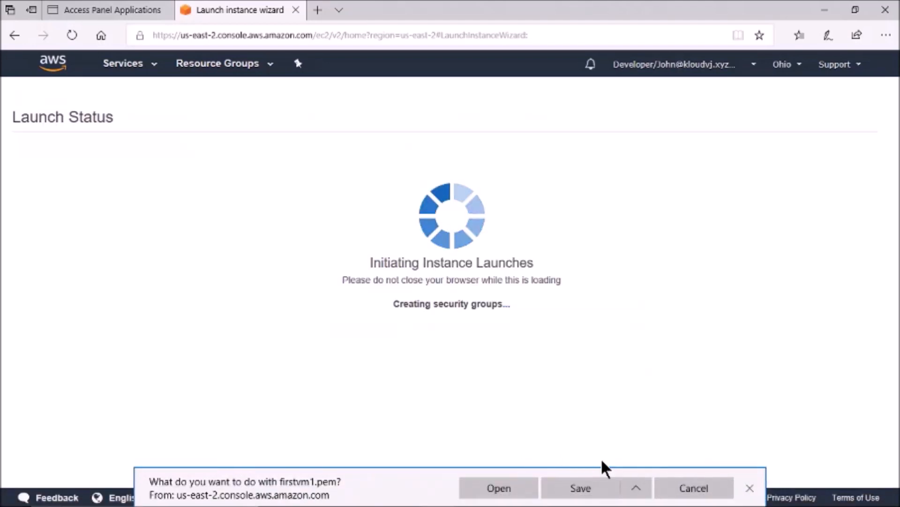
pyautogui.click(750, 489)
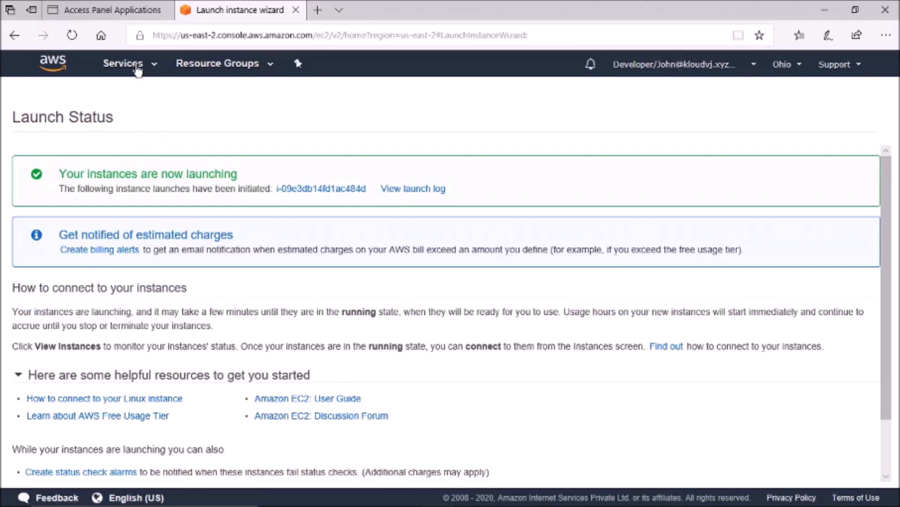
# Step: Open S3 as the Developer role, see Access Denied, and close the console tab
pyautogui.click(137, 69)
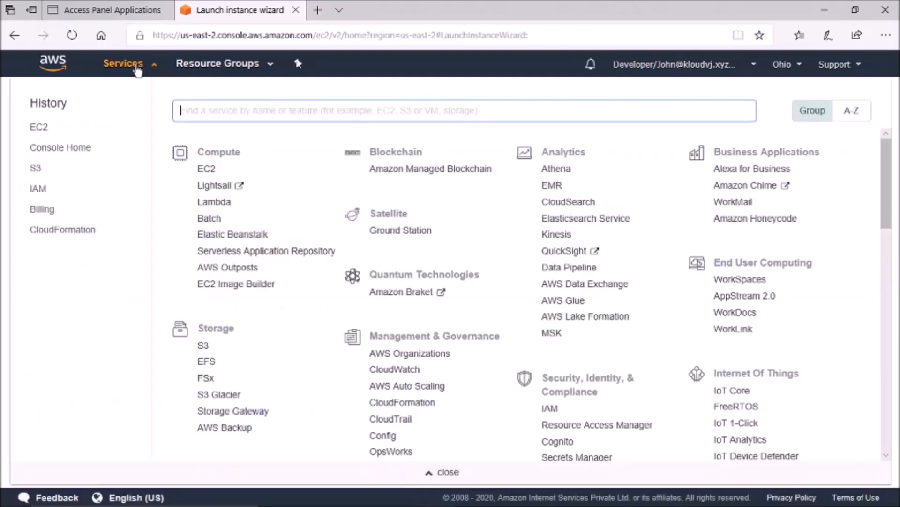
pyautogui.click(37, 170)
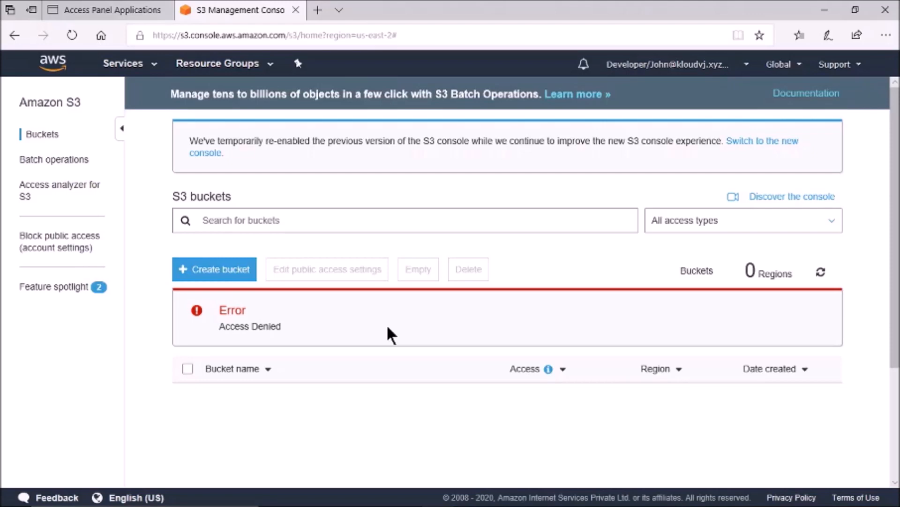
pyautogui.click(295, 10)
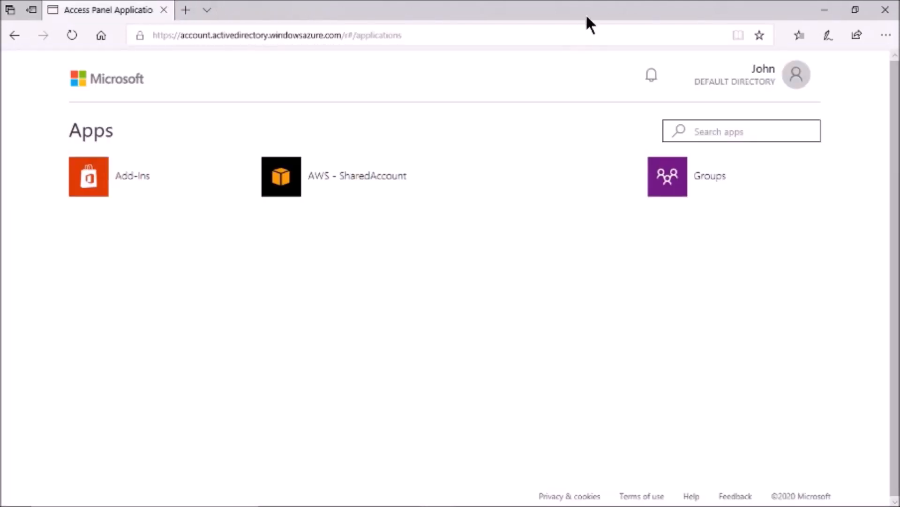
# Step: Sign the developer user out of My Apps and reload the My Apps portal
pyautogui.click(797, 78)
pyautogui.click(677, 285)
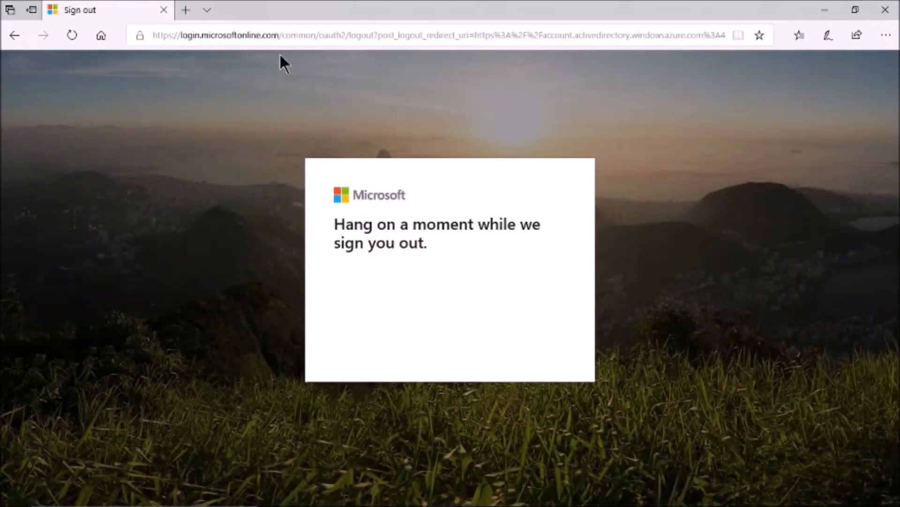
pyautogui.click(267, 36)
pyautogui.write('my')
pyautogui.press('Return')
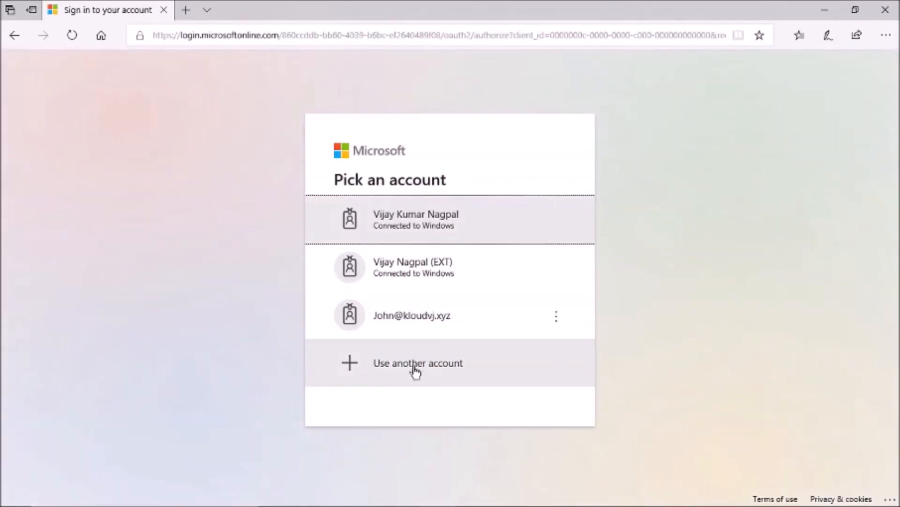
# Step: Sign in with another account using the Admin-role user's e-mail and password
pyautogui.click(416, 367)
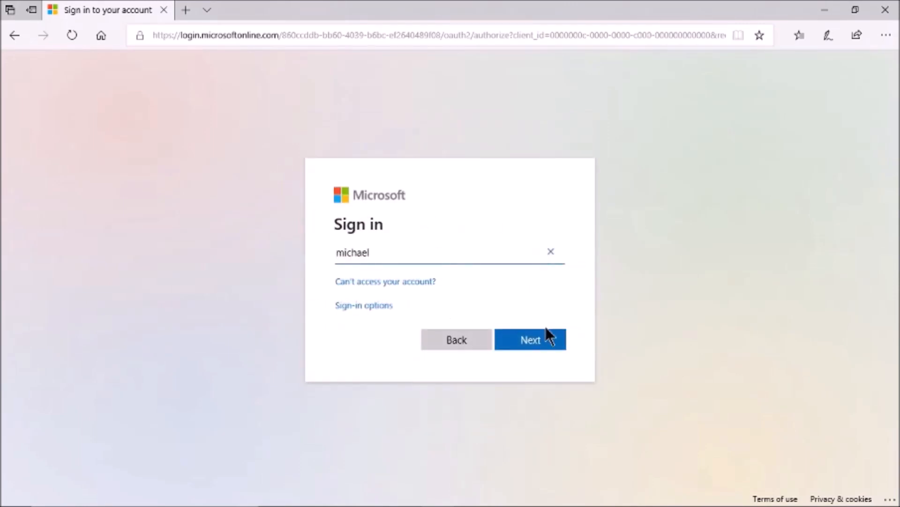
pyautogui.click(529, 347)
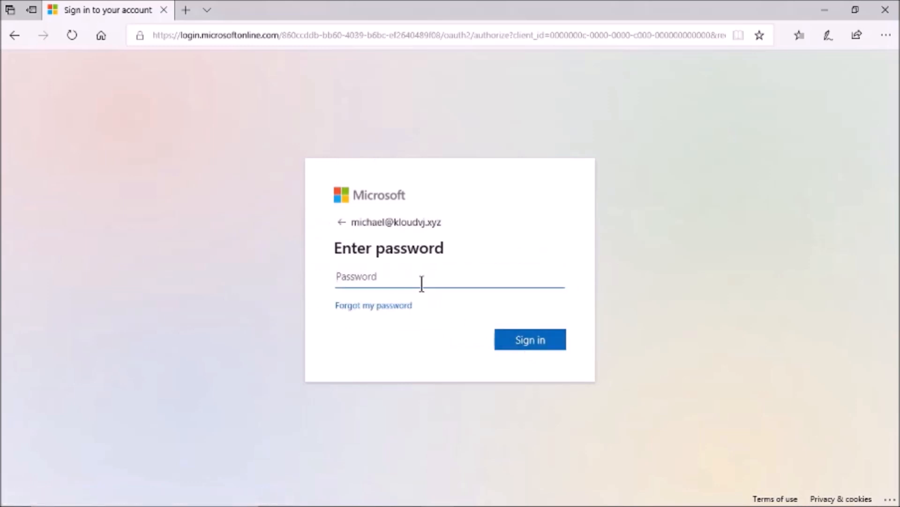
pyautogui.write('•••••••••')
pyautogui.click(530, 343)
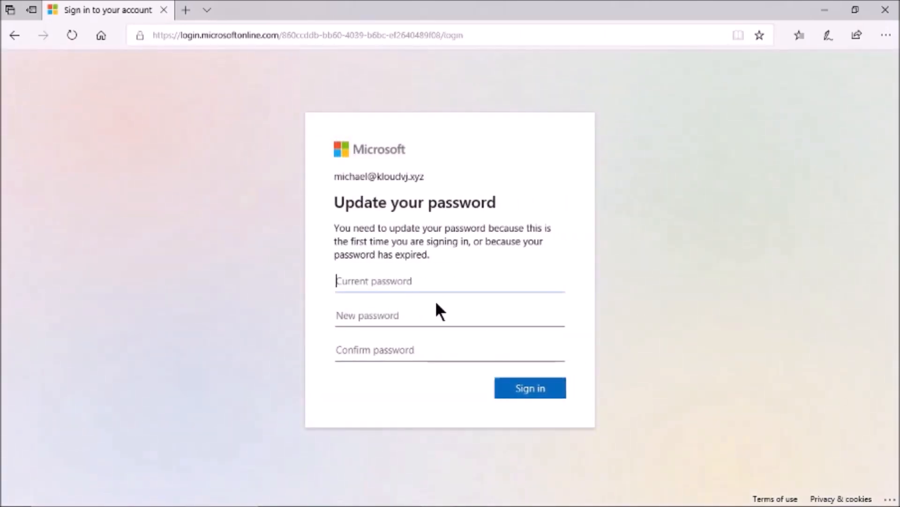
# Step: Replace the Admin user's password and launch AWS - SharedAccount
pyautogui.write('••••••••••')
pyautogui.press('Tab')
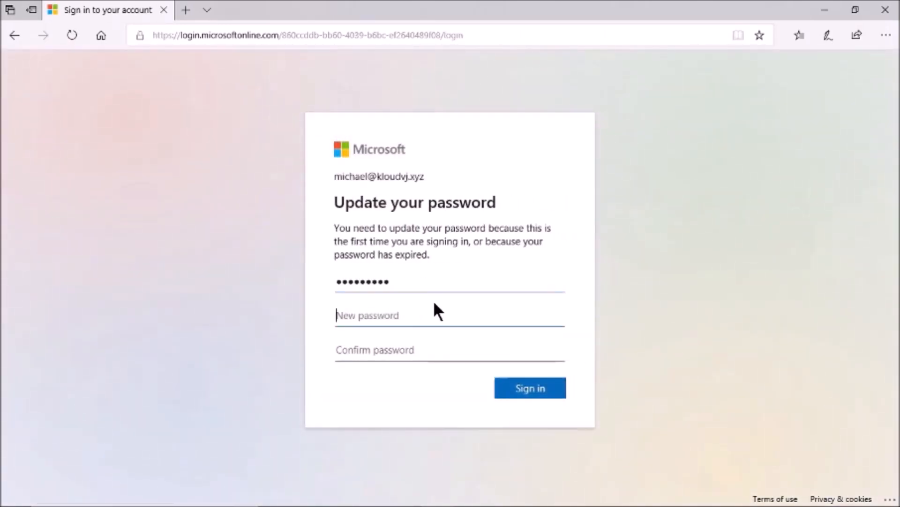
pyautogui.write('•••••••••••••')
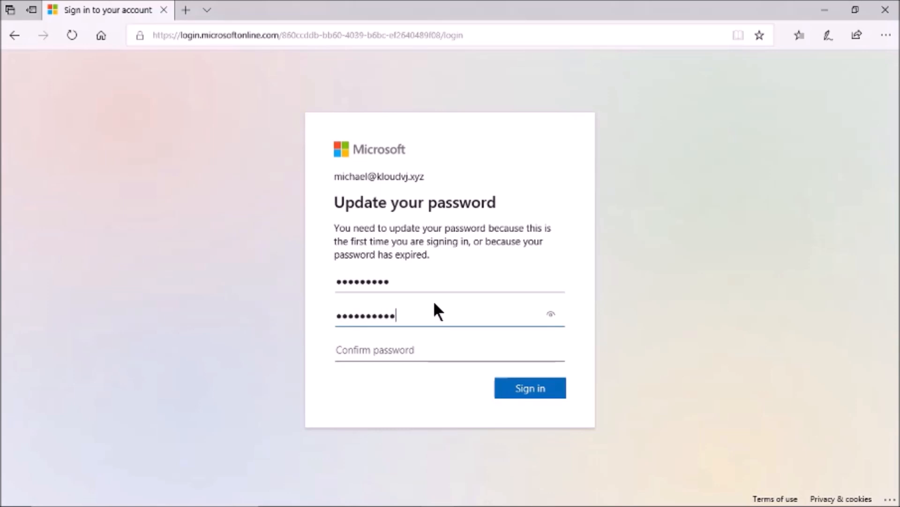
pyautogui.press('Tab')
pyautogui.write('•••••••••••')
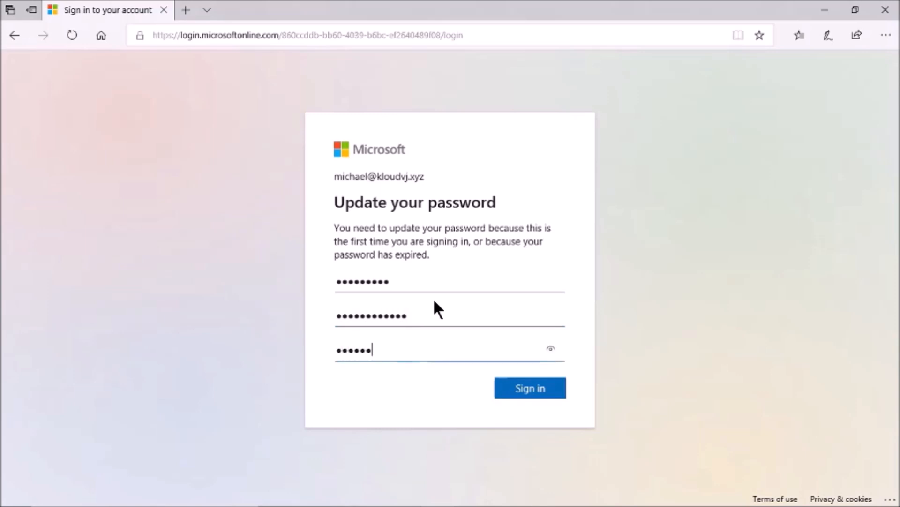
pyautogui.write('••')
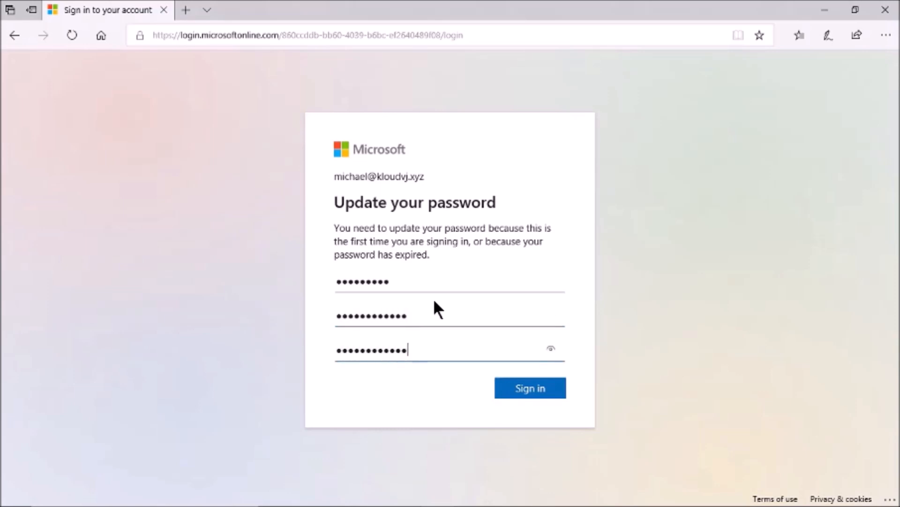
pyautogui.click(530, 392)
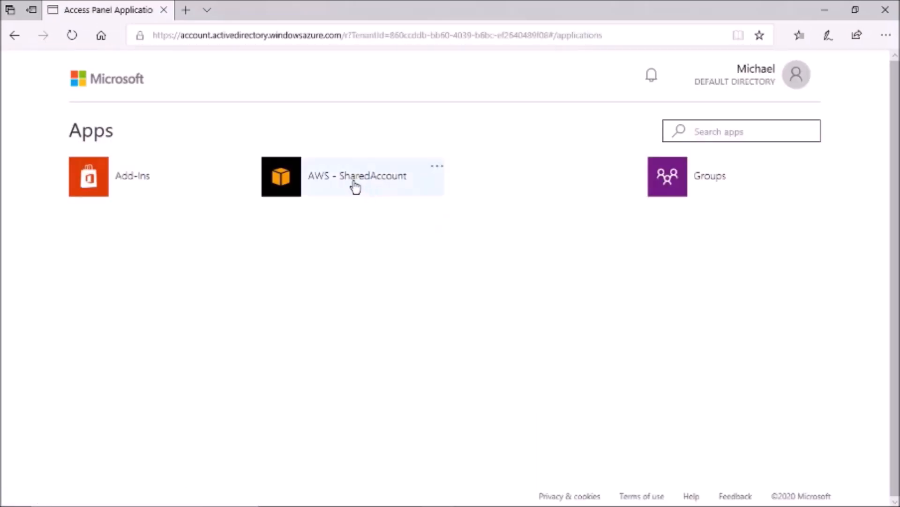
pyautogui.click(351, 187)
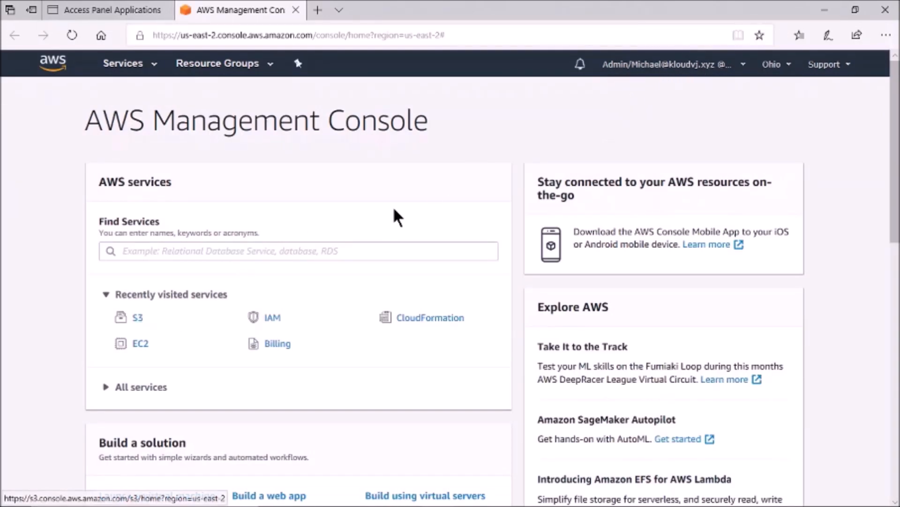
# Step: Create S3 bucket michaelbucketadmin in US East (Ohio) with default options and permissions
pyautogui.click(137, 317)
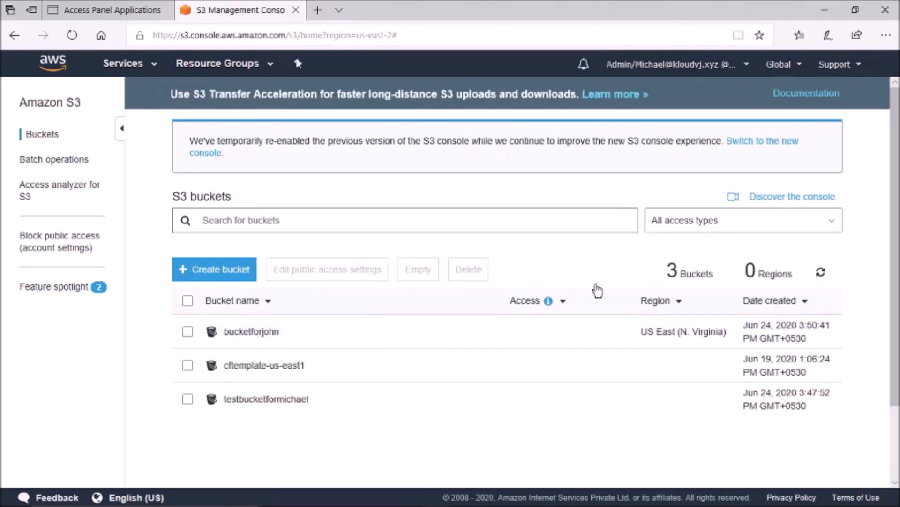
pyautogui.click(221, 272)
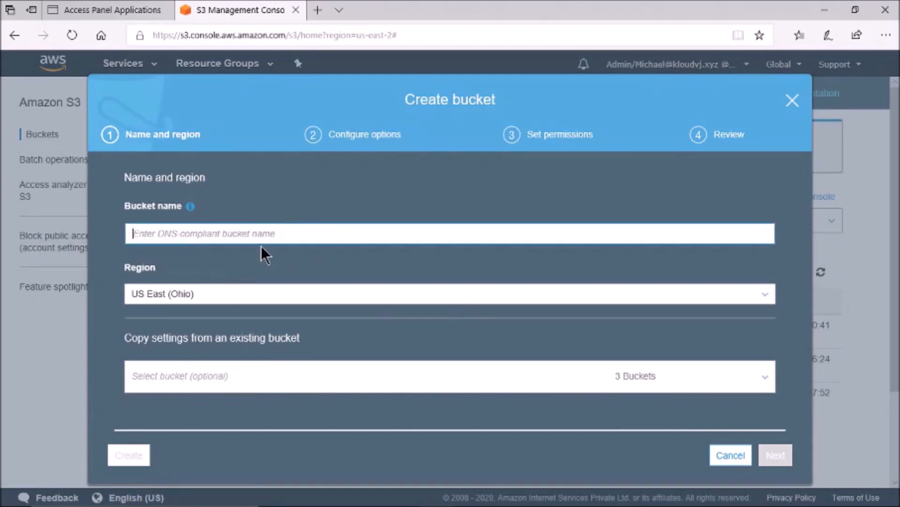
pyautogui.write('michael')
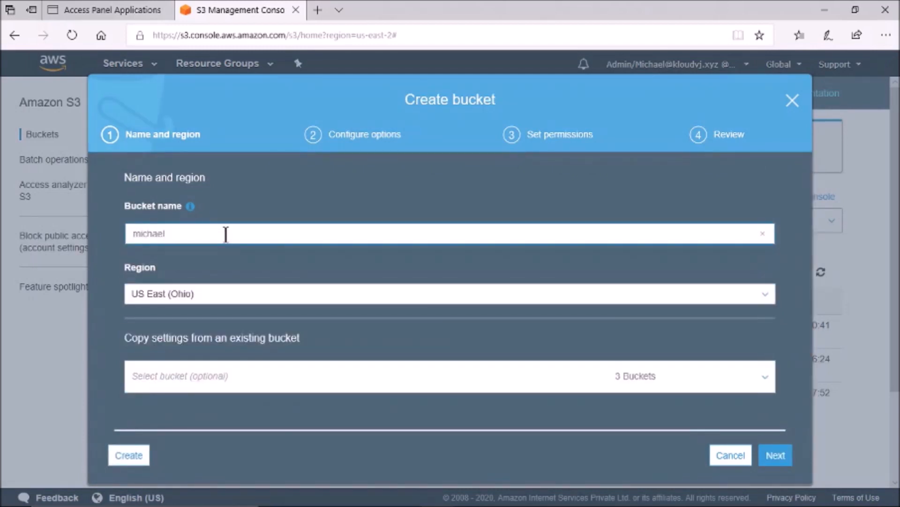
pyautogui.write(')_b')
pyautogui.press('BackSpace')
pyautogui.write('_admin')
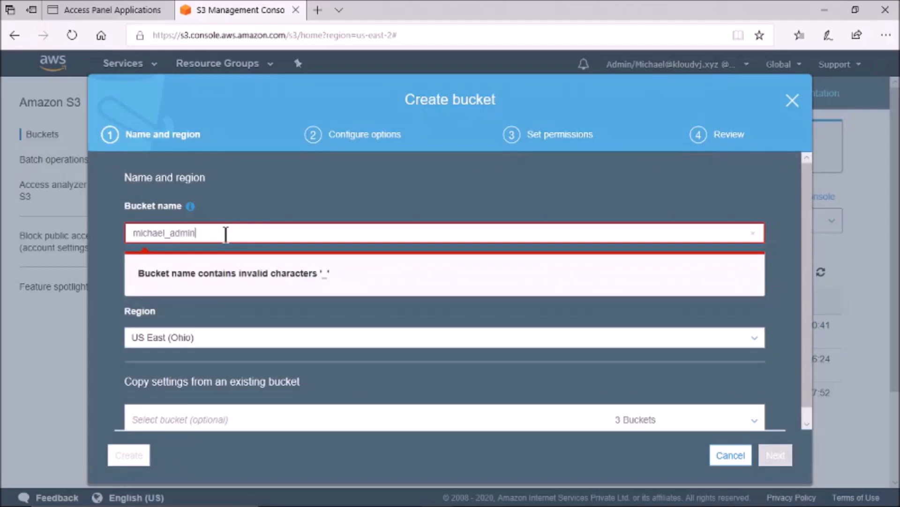
pyautogui.press('BackSpace')
pyautogui.press('BackSpace')
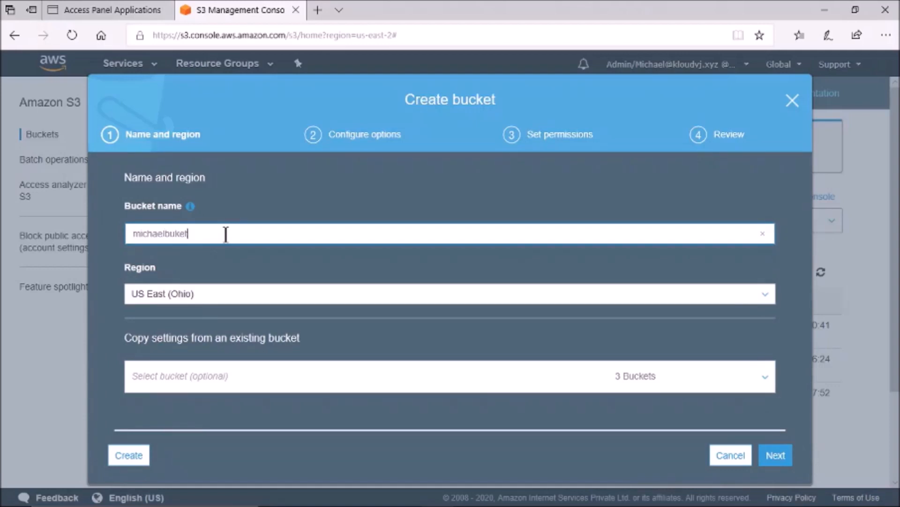
pyautogui.write('bucketadmin')
pyautogui.click(780, 461)
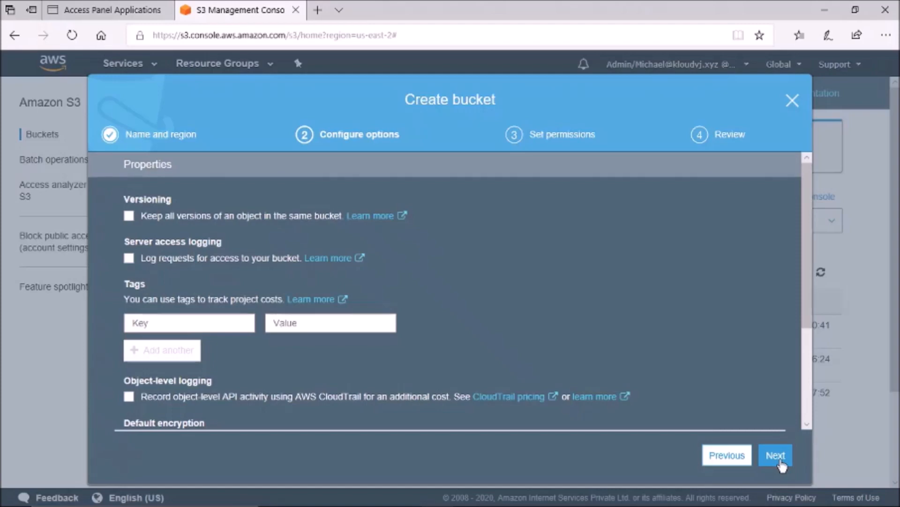
pyautogui.click(781, 461)
pyautogui.click(770, 455)
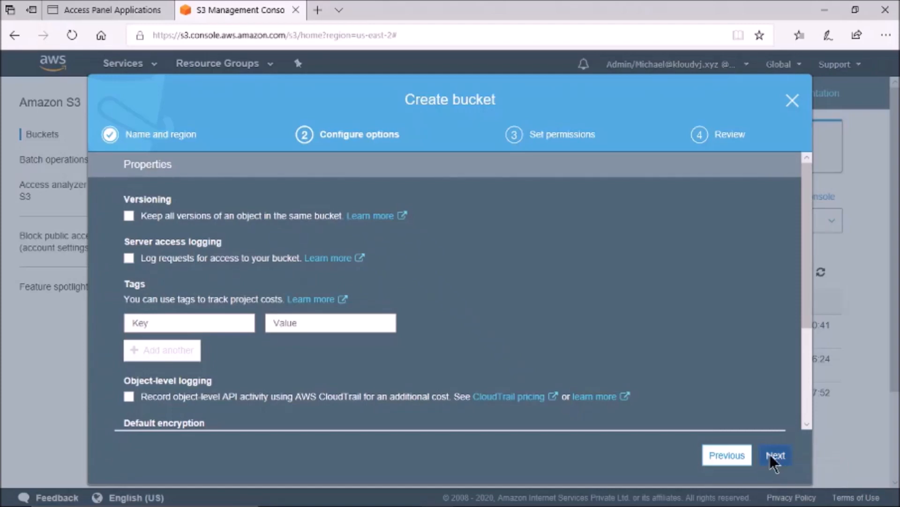
pyautogui.click(777, 456)
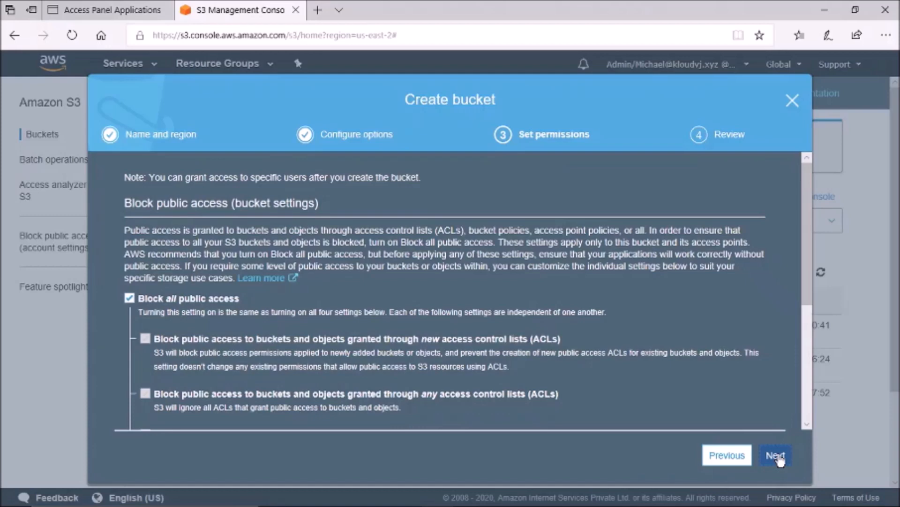
pyautogui.click(776, 456)
pyautogui.click(780, 459)
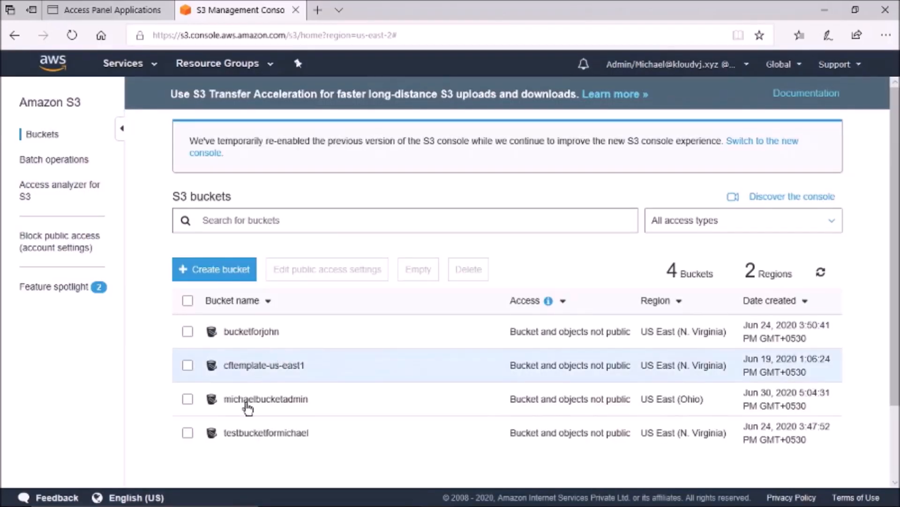
# Step: Review the roles and users in the IAM console
pyautogui.click(124, 63)
pyautogui.click(37, 186)
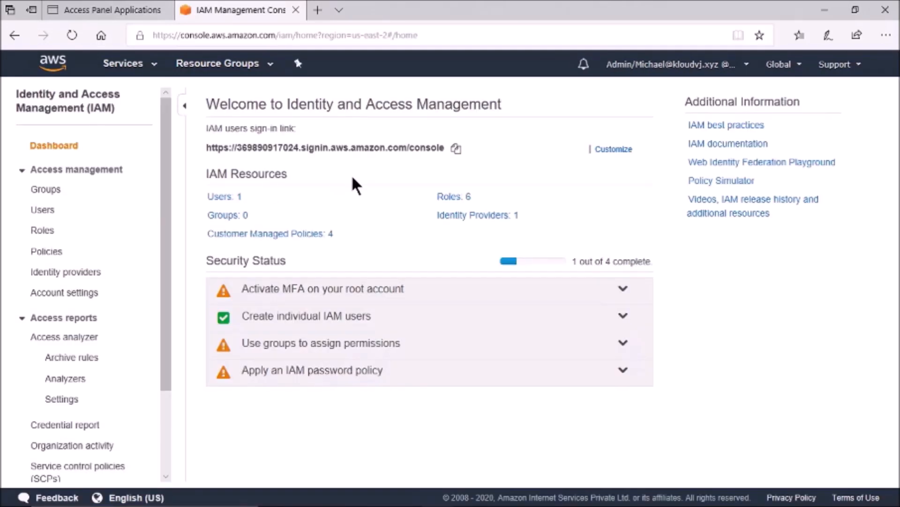
pyautogui.click(42, 231)
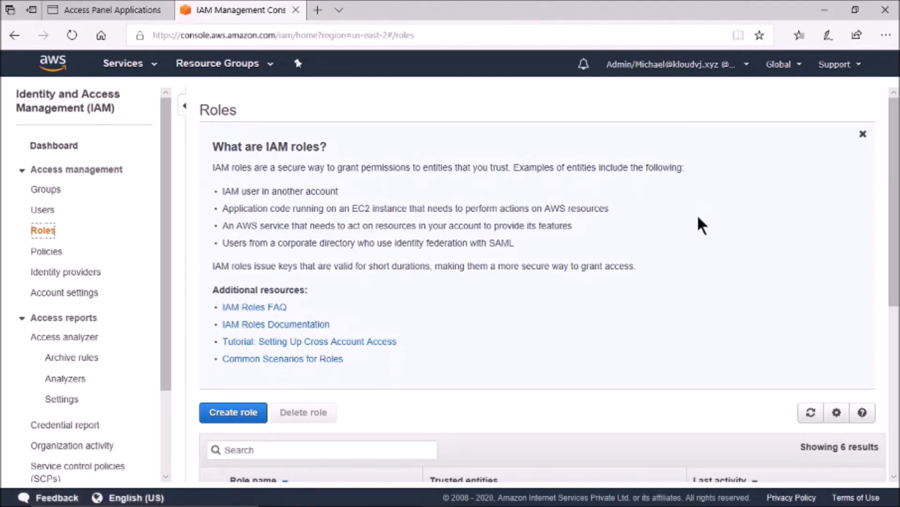
pyautogui.click(863, 134)
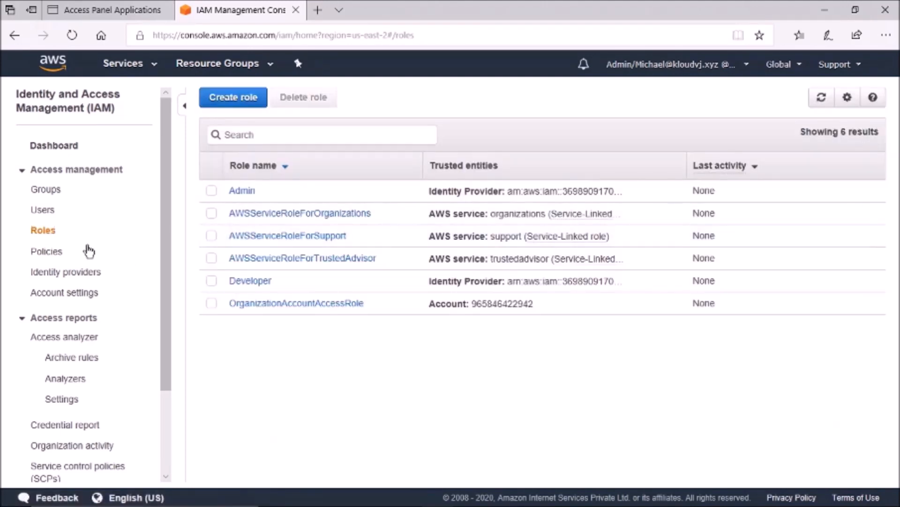
pyautogui.click(43, 211)
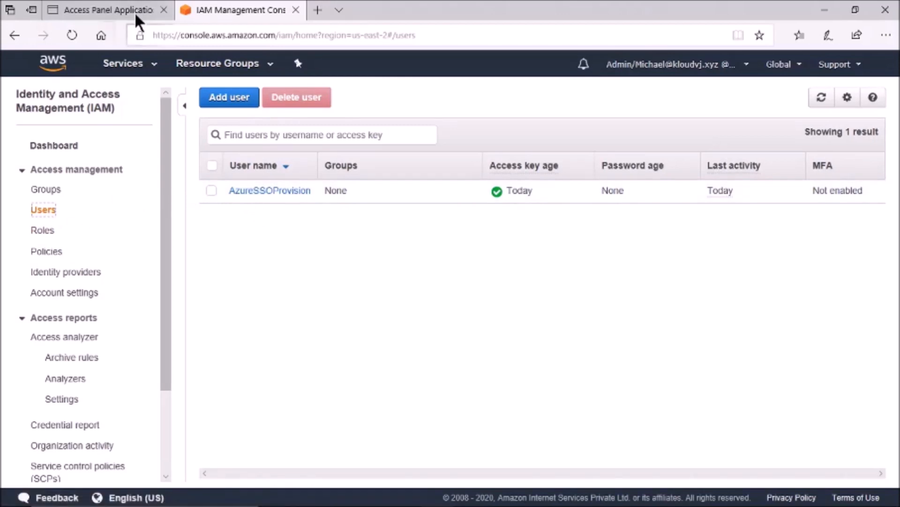
# Step: Inspect the running t2.micro EC2 instance, then return to the Azure portal window
pyautogui.click(131, 63)
pyautogui.click(39, 189)
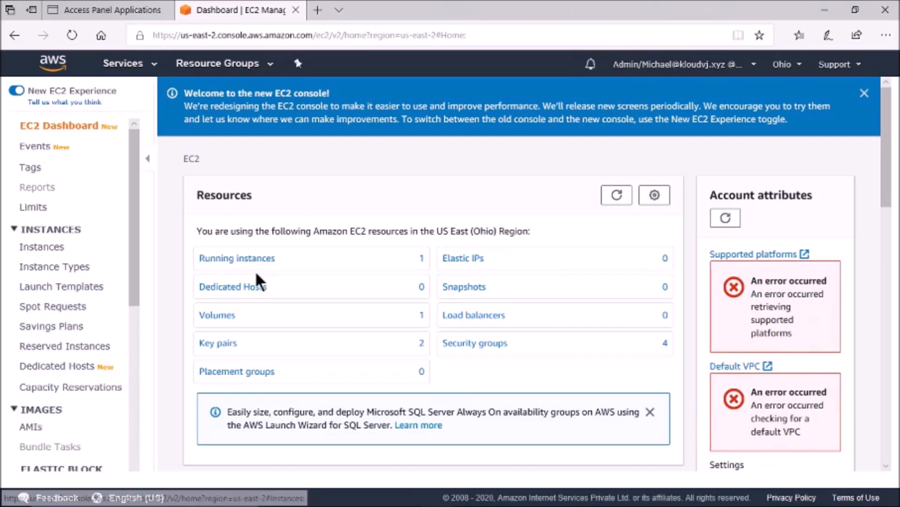
pyautogui.click(248, 260)
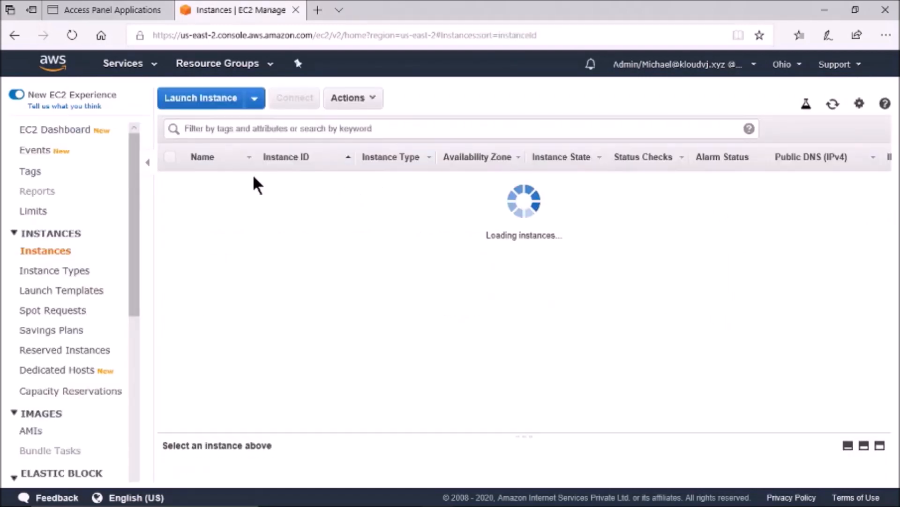
pyautogui.click(337, 178)
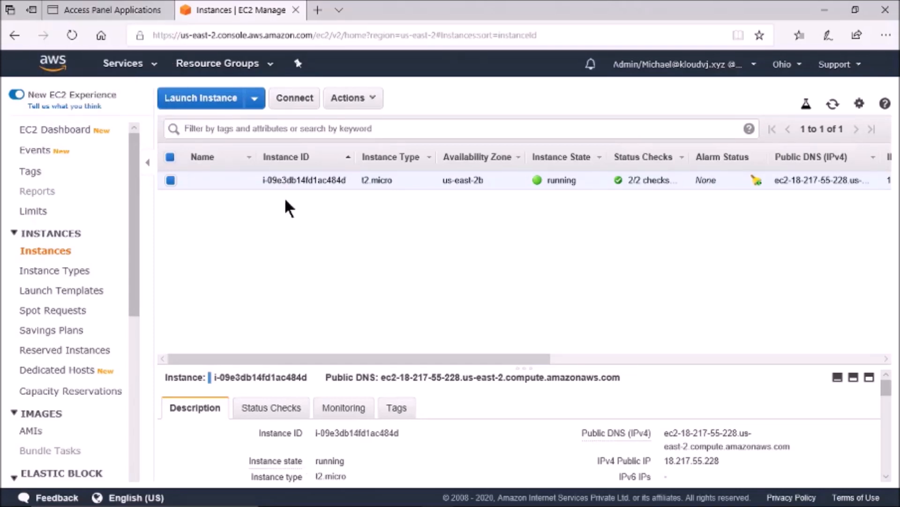
pyautogui.click(340, 494)
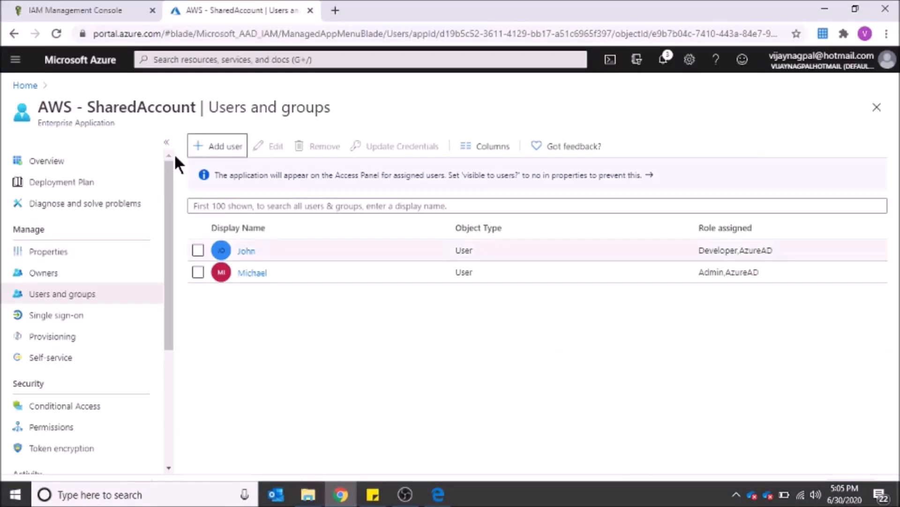
# Step: Search for the Developer user and add the Admin.AzureAD role for them on AWS - SharedAccount
pyautogui.click(44, 296)
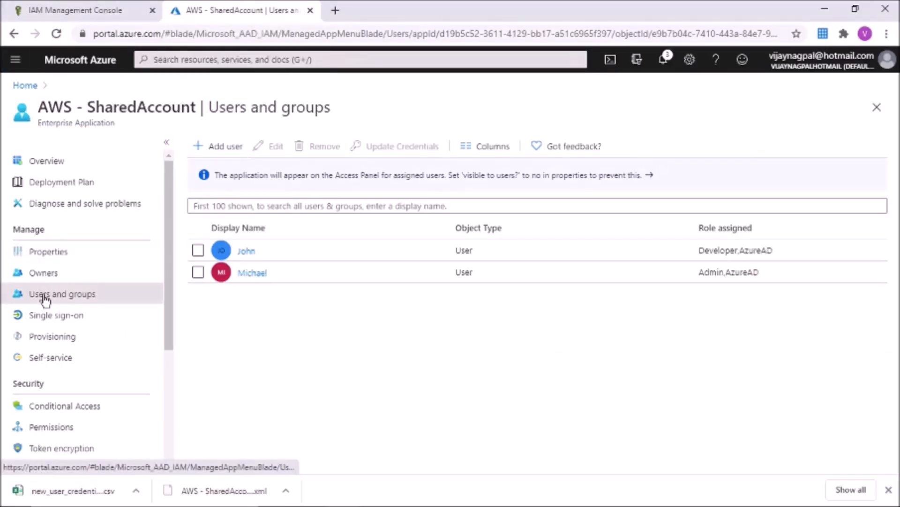
pyautogui.click(219, 149)
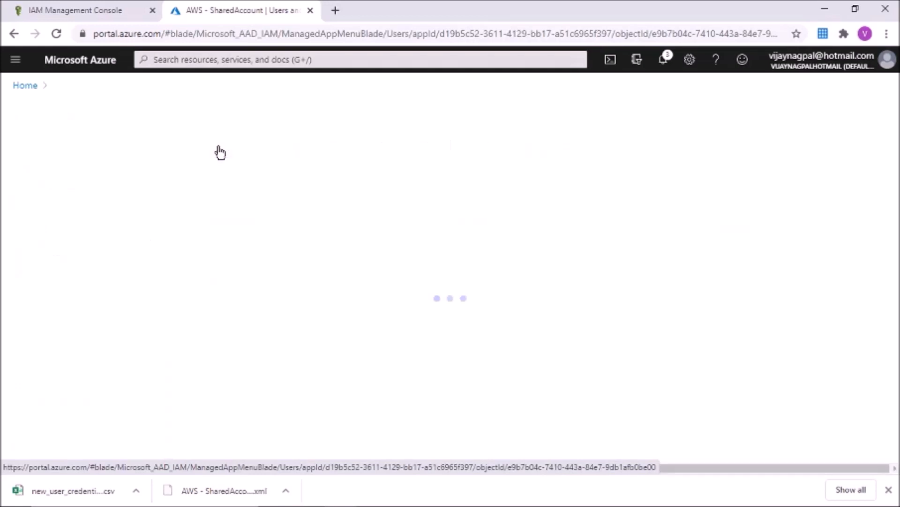
pyautogui.click(156, 243)
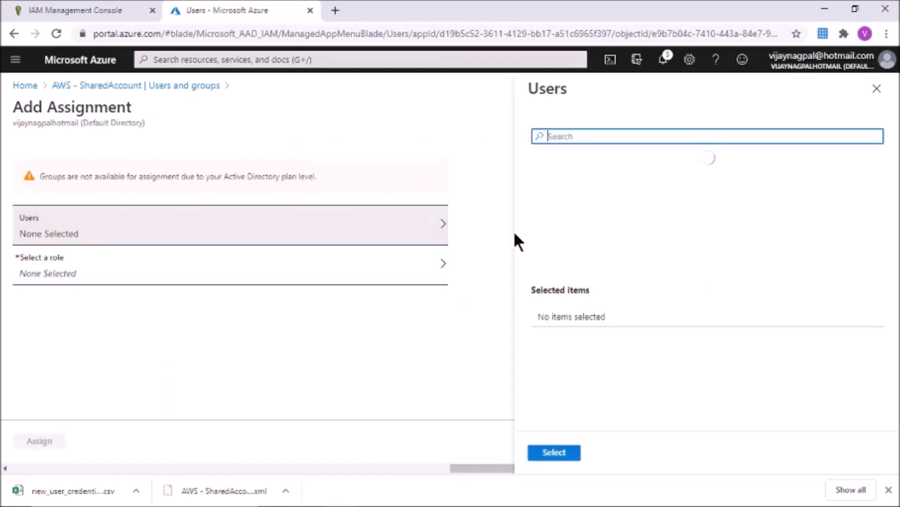
pyautogui.click(612, 136)
pyautogui.write('john')
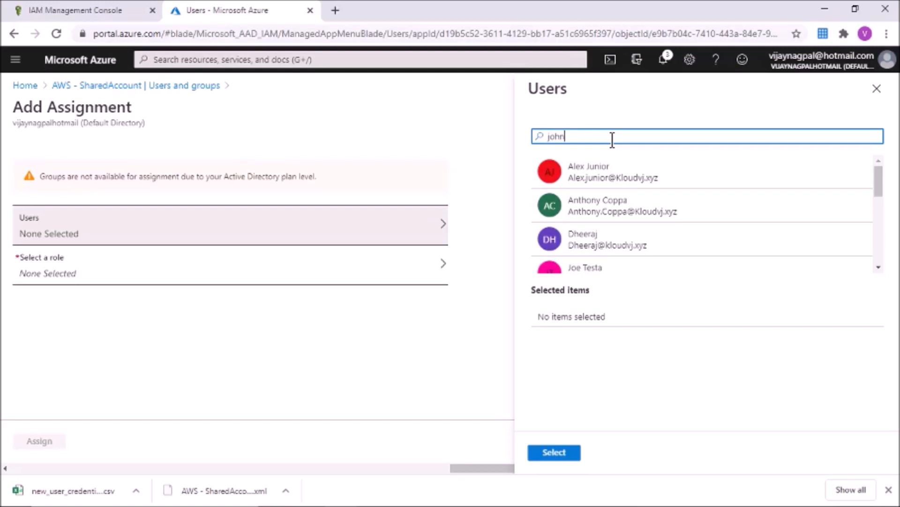
pyautogui.click(607, 178)
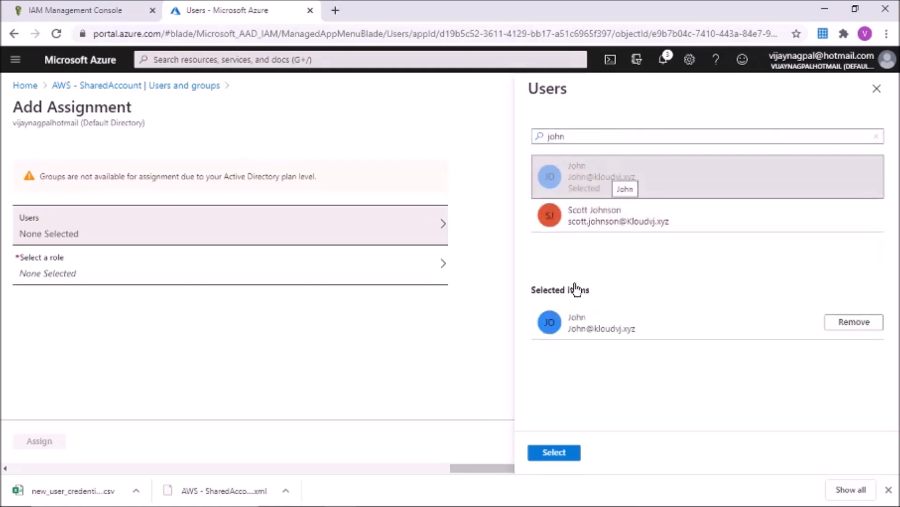
pyautogui.click(558, 454)
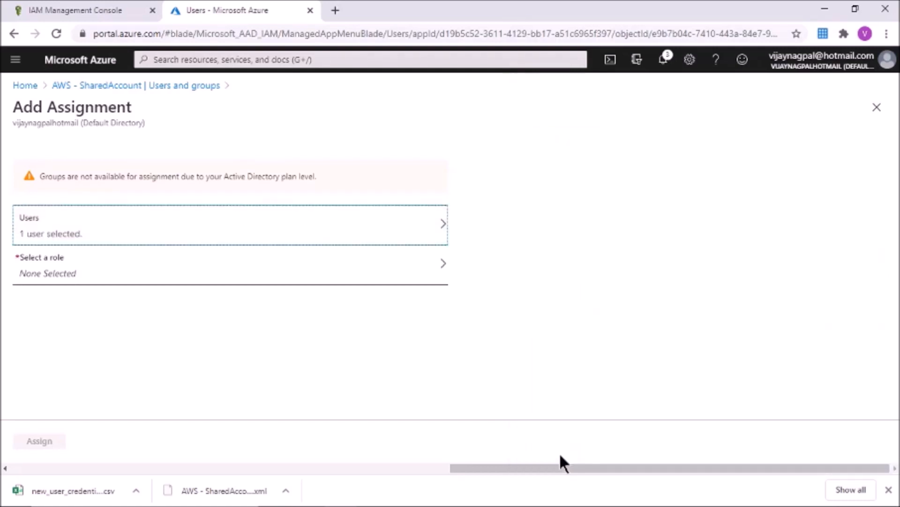
pyautogui.click(202, 281)
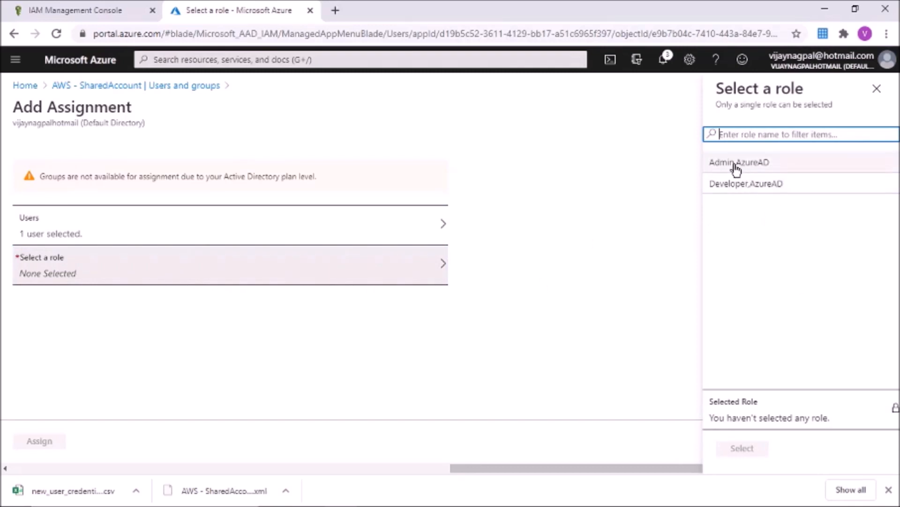
pyautogui.click(737, 164)
pyautogui.click(743, 451)
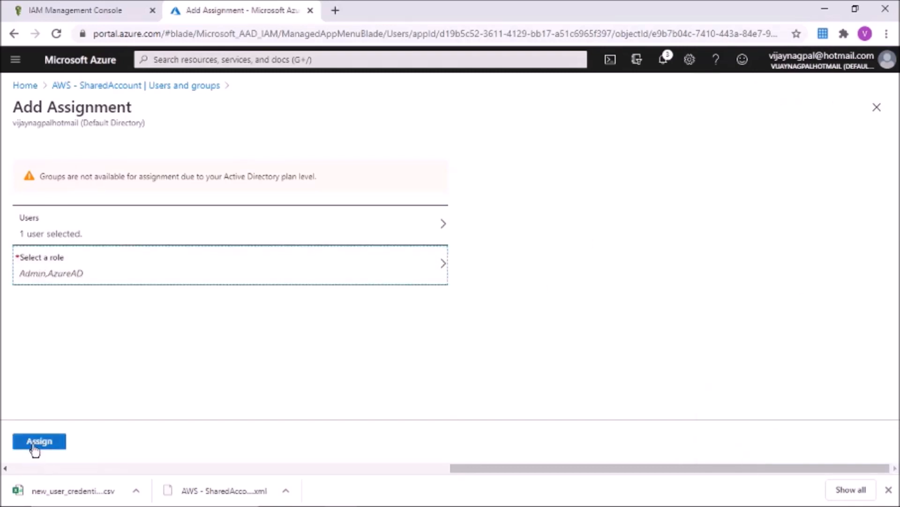
pyautogui.click(37, 443)
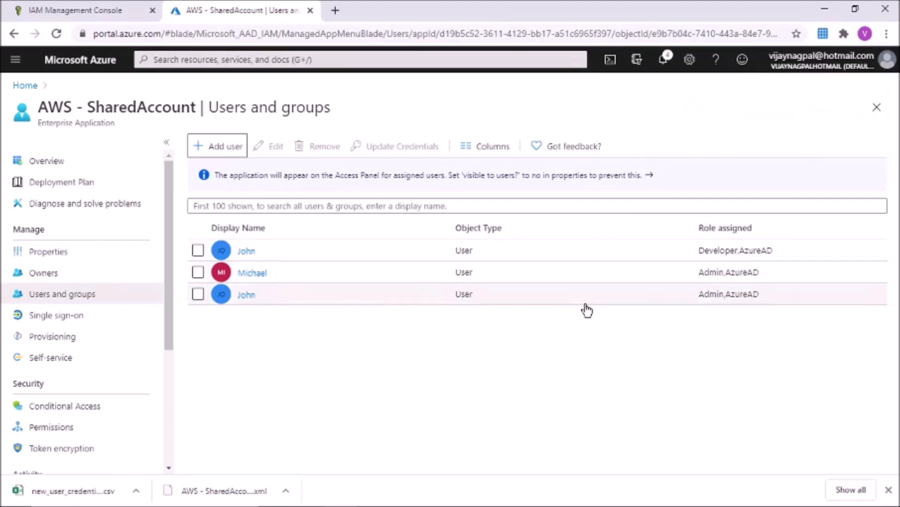
# Step: Close the EC2 console tab and sign the current user out of My Apps
pyautogui.moveTo(345, 505)
pyautogui.click(439, 499)
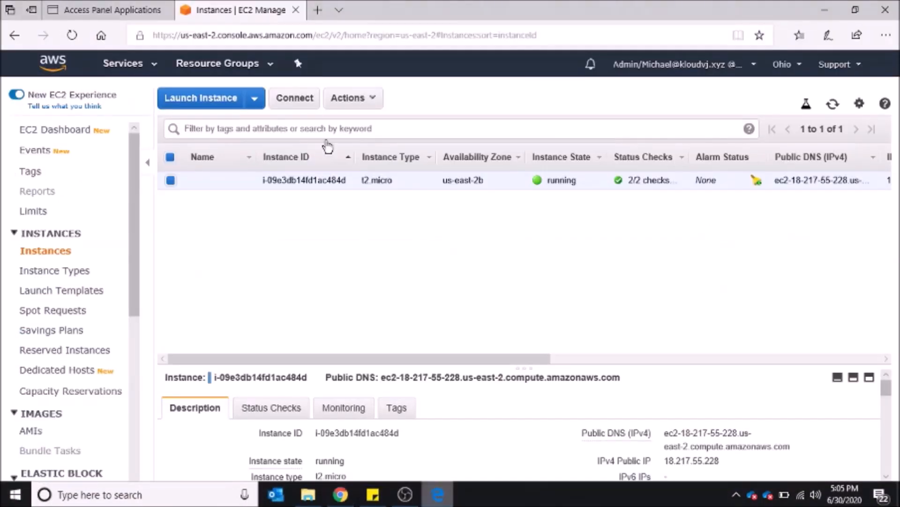
pyautogui.click(297, 11)
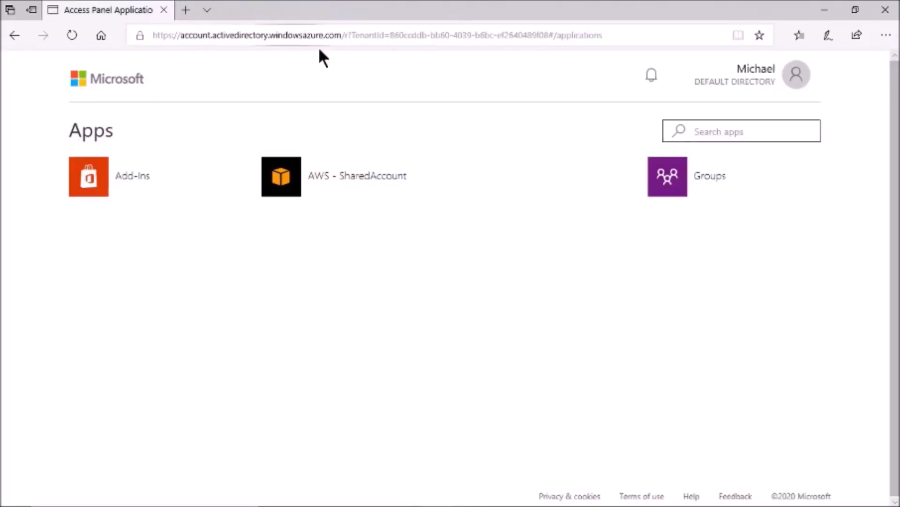
pyautogui.click(796, 74)
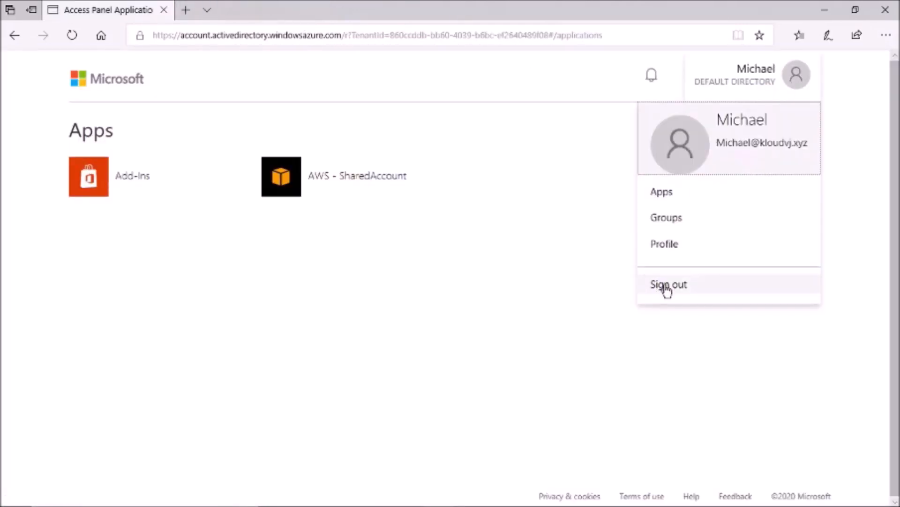
pyautogui.click(664, 284)
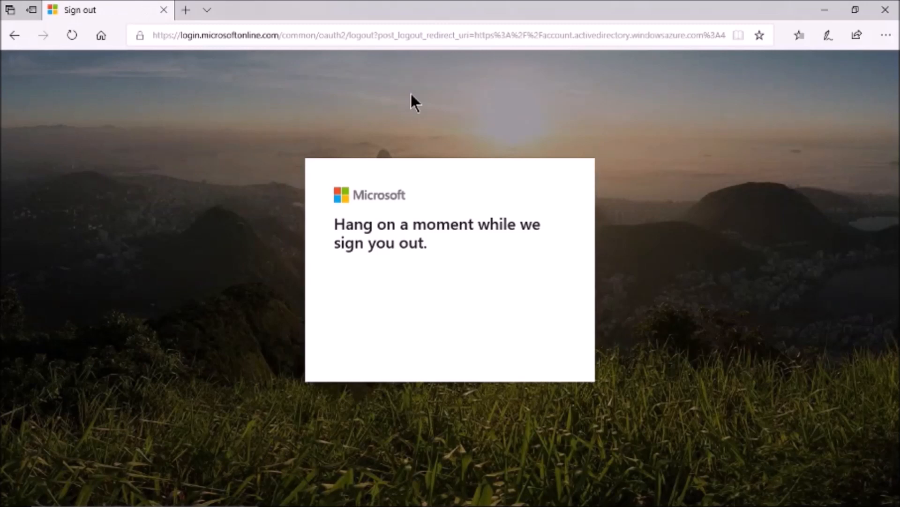
# Step: Go to myapps.microsoft.com and sign in as the Developer user with its password
pyautogui.click(295, 36)
pyautogui.write('my')
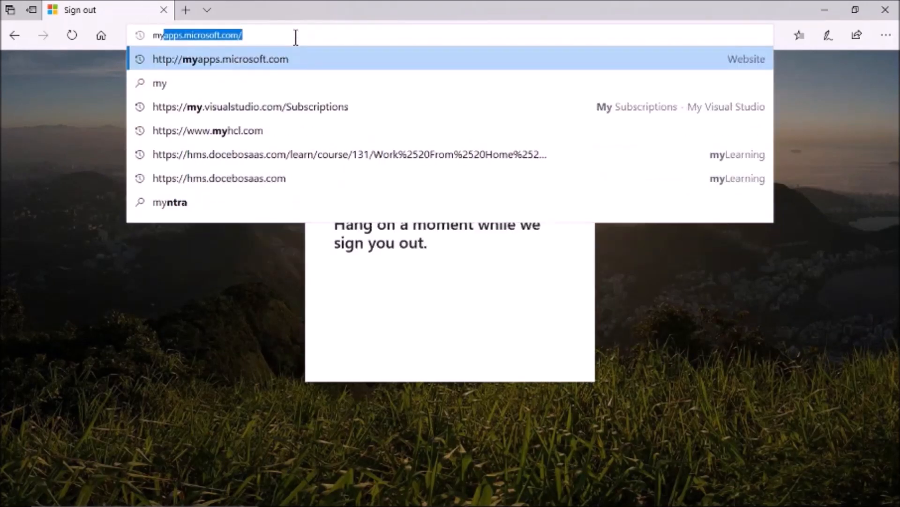
pyautogui.press('Return')
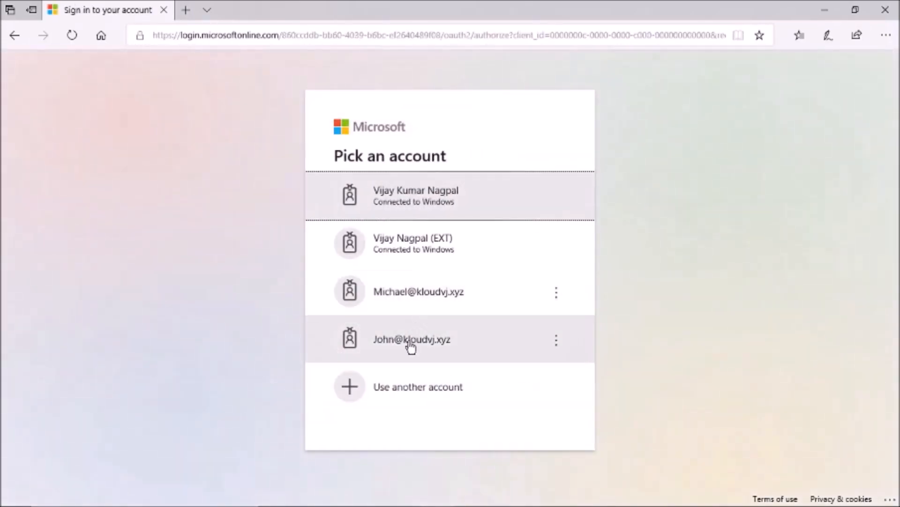
pyautogui.click(411, 347)
pyautogui.write('•••••••••••••')
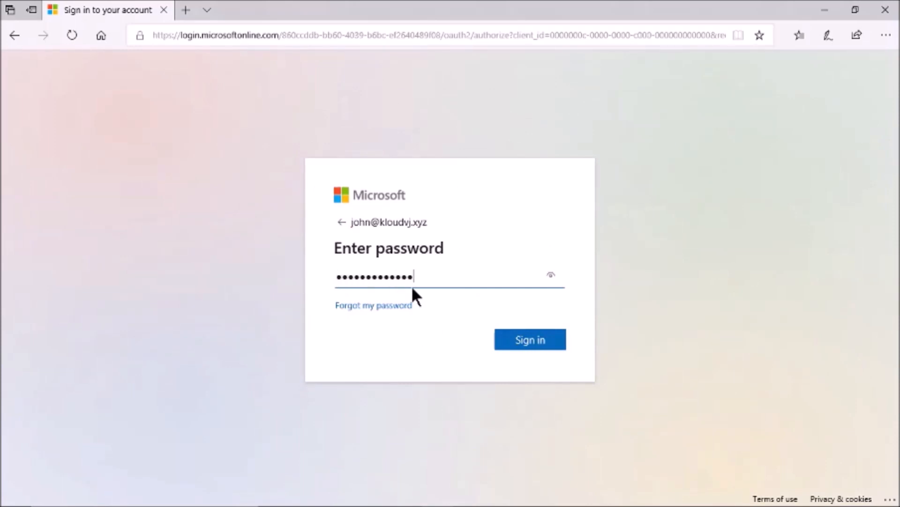
pyautogui.click(526, 343)
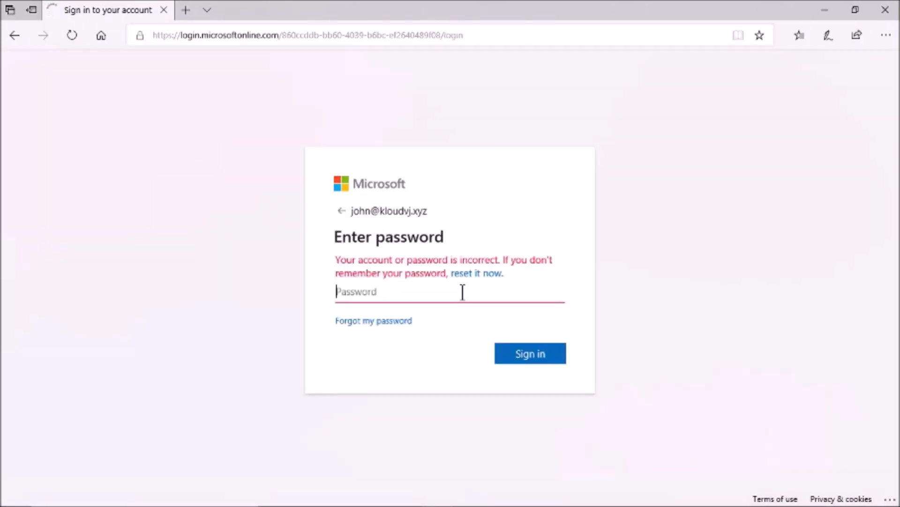
pyautogui.write('•••••••••••••')
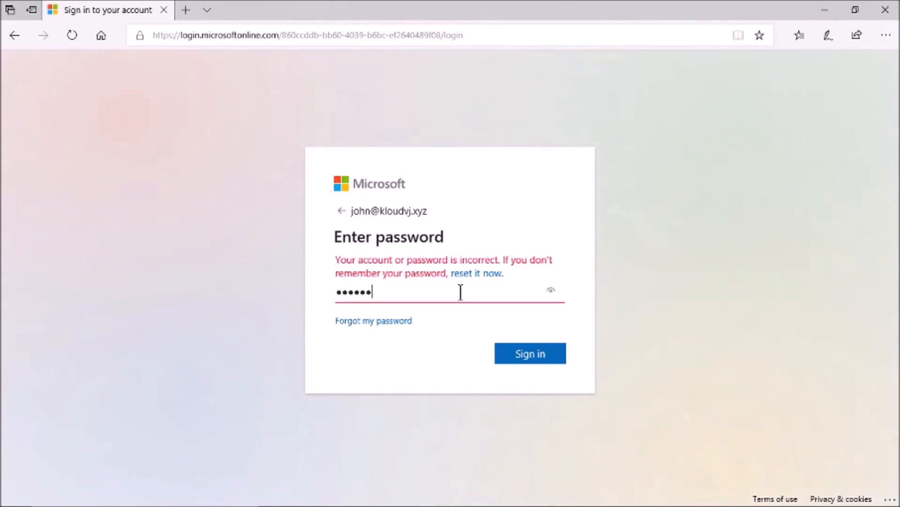
pyautogui.click(521, 355)
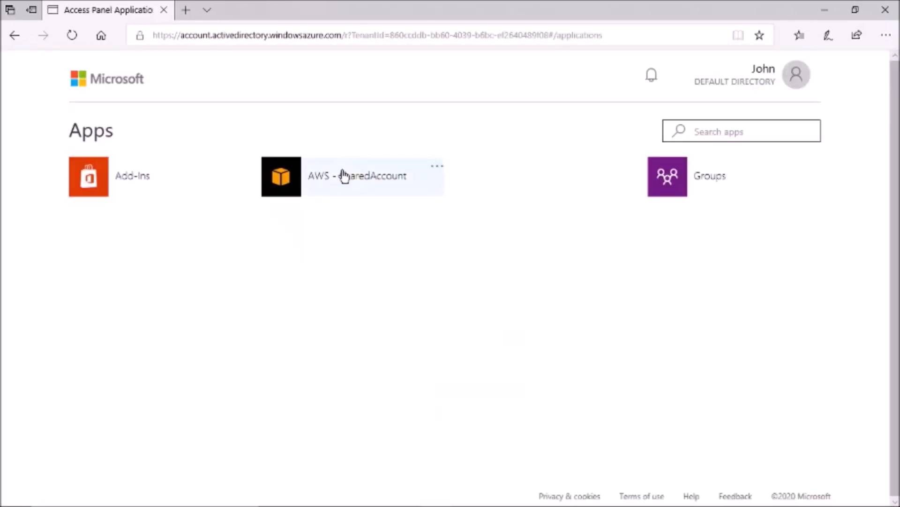
# Step: Launch AWS - SharedAccount and choose the Admin role to enter the AWS console
pyautogui.click(327, 180)
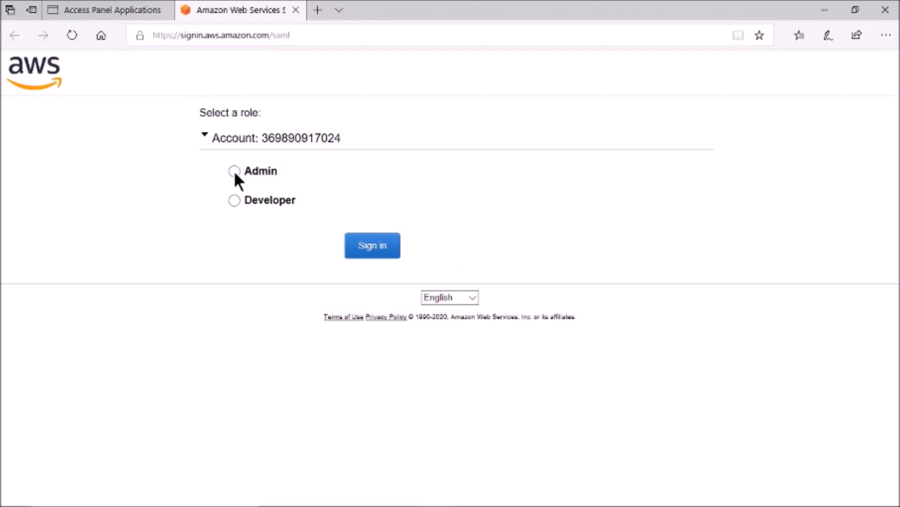
pyautogui.click(375, 252)
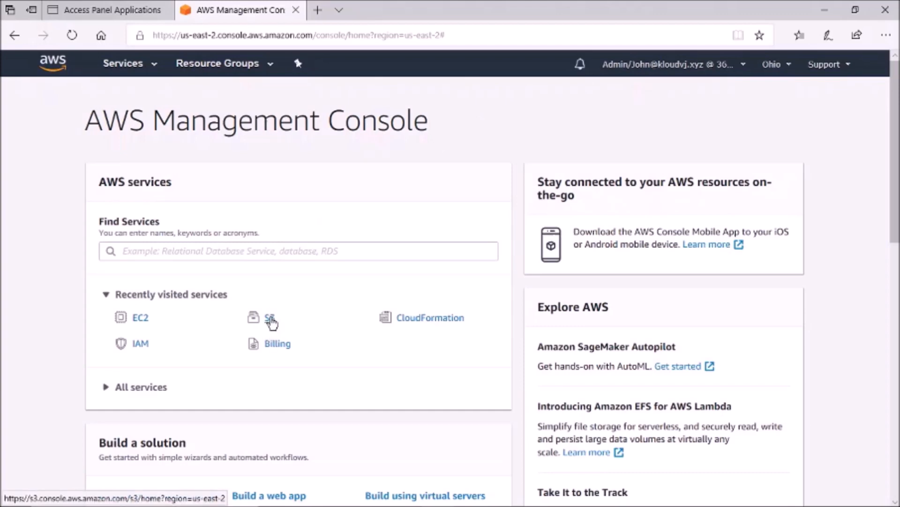
# Step: Create the S3 bucket johnadminbucket with default options
pyautogui.click(270, 318)
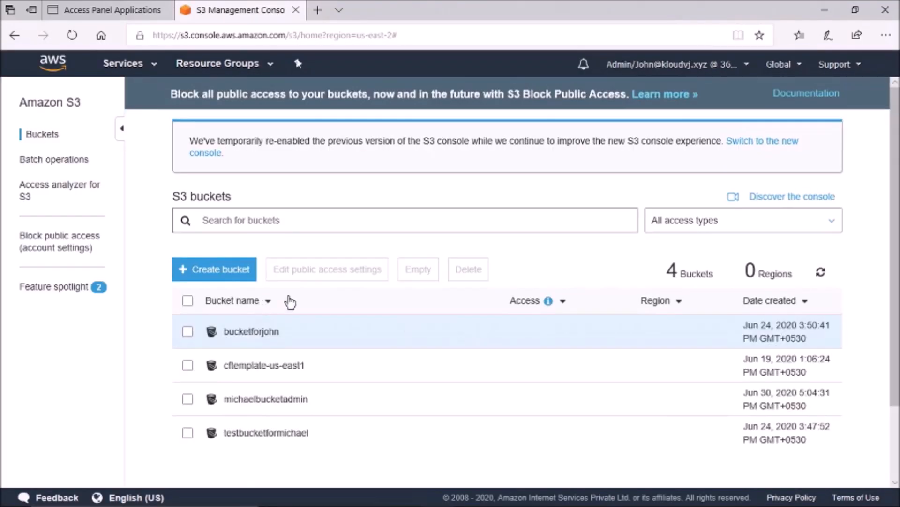
pyautogui.click(217, 269)
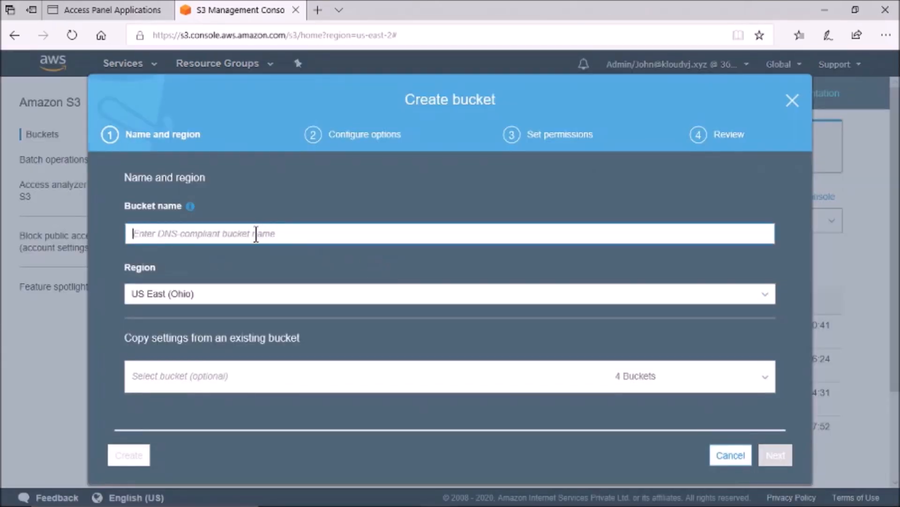
pyautogui.write('joh')
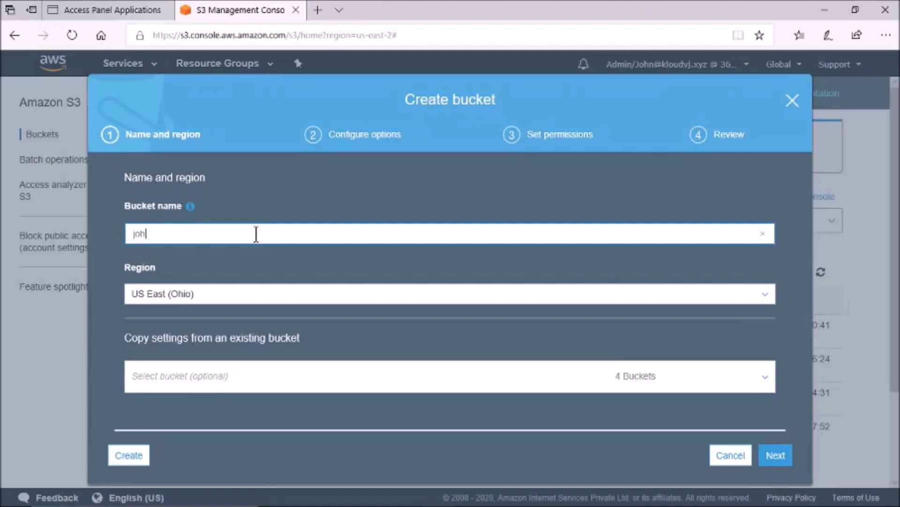
pyautogui.write('nnadminbucket')
pyautogui.click(776, 455)
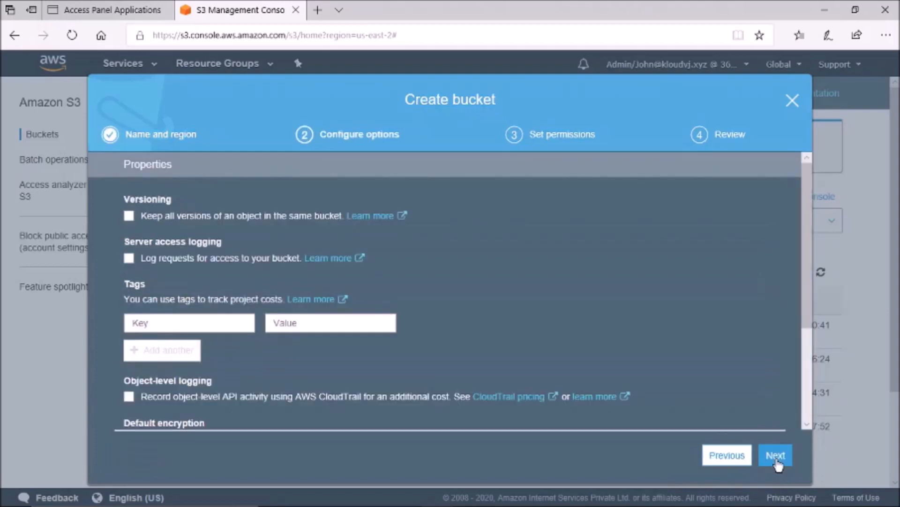
pyautogui.click(774, 459)
pyautogui.click(776, 457)
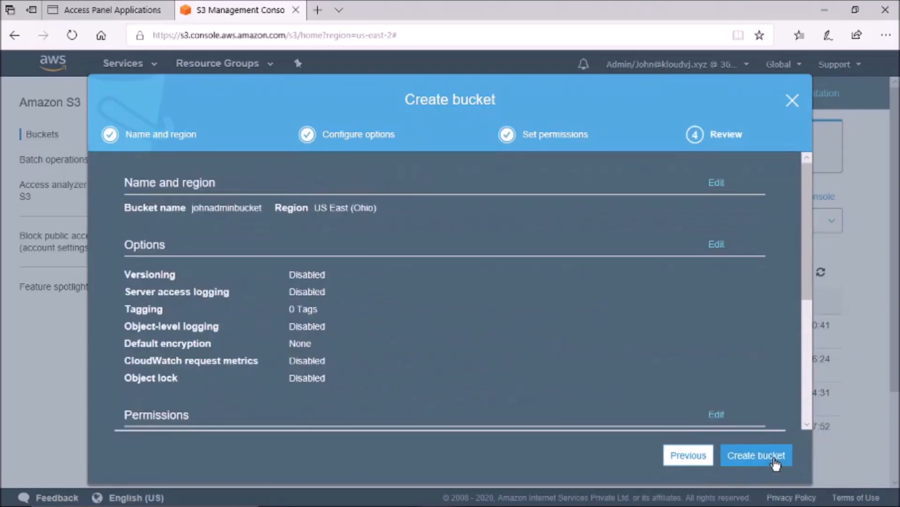
pyautogui.click(776, 461)
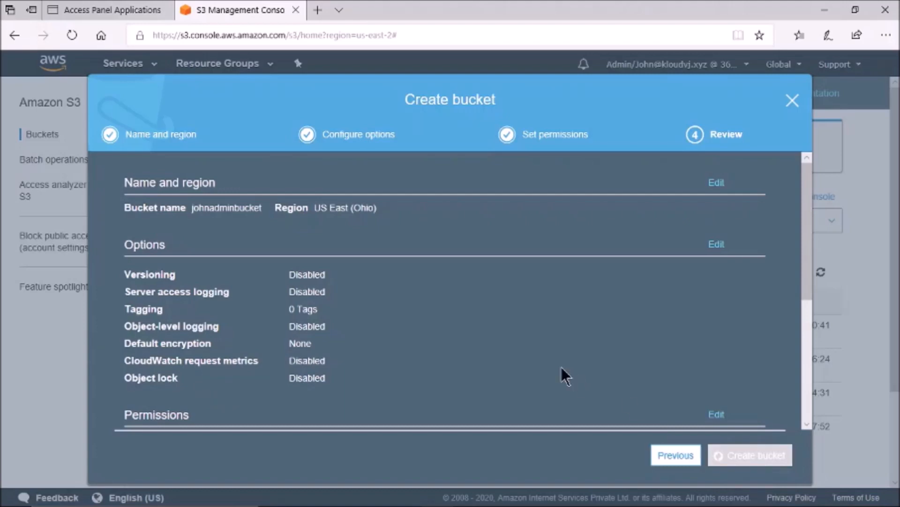